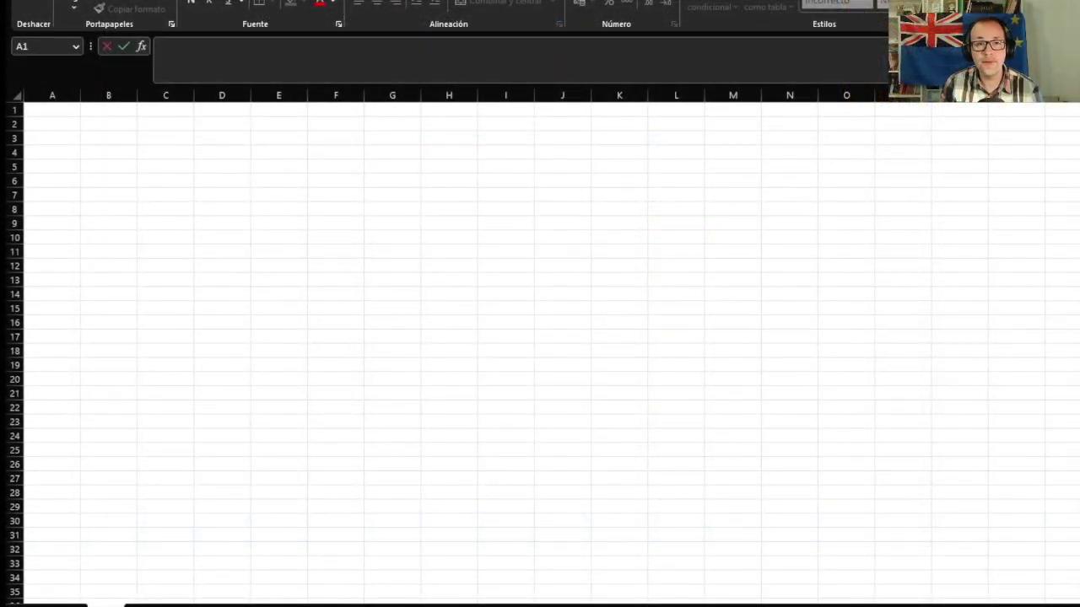
Enter the formula =48508*0,6 in cell B2
left_click(94, 129)
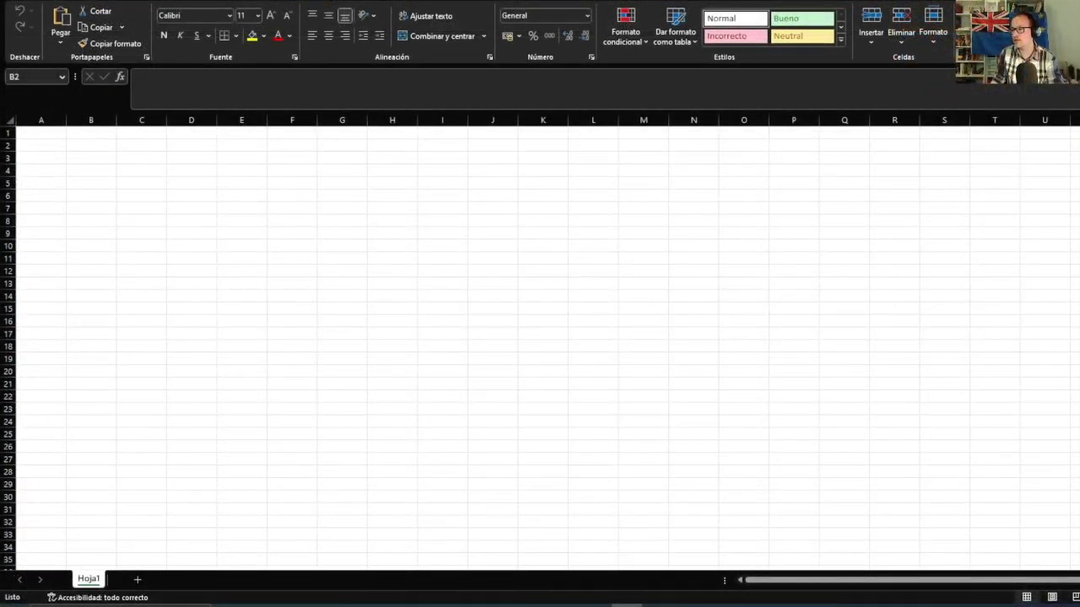
left_click(102, 143)
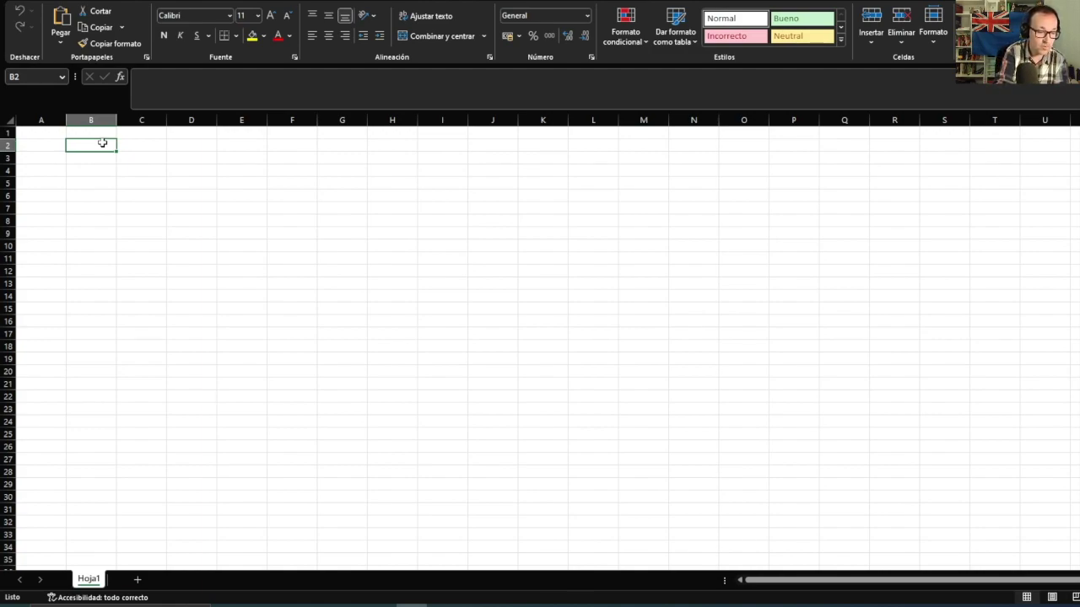
type("=")
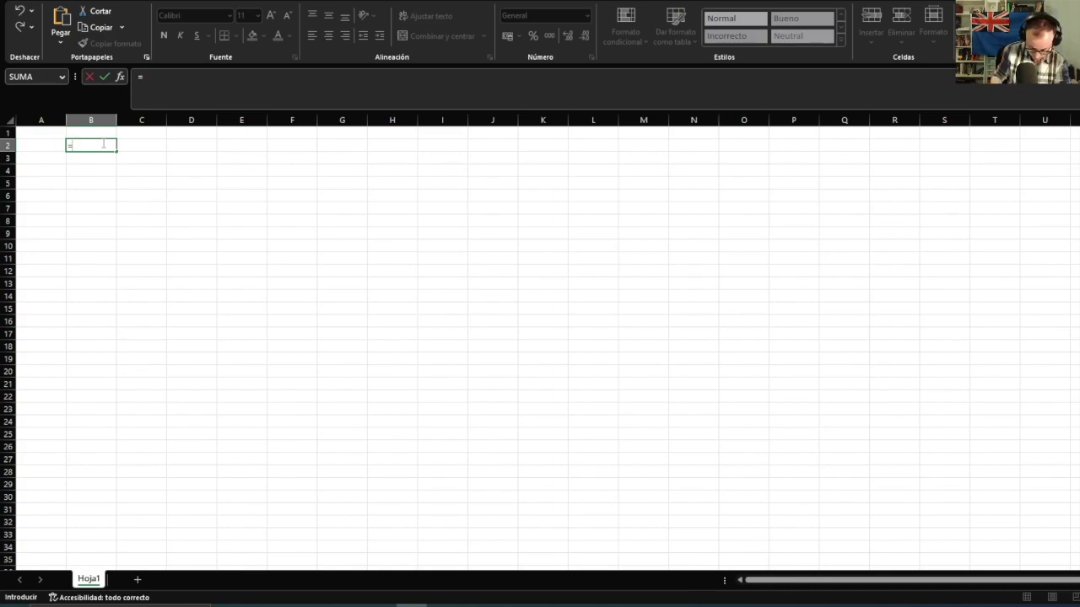
type("48505")
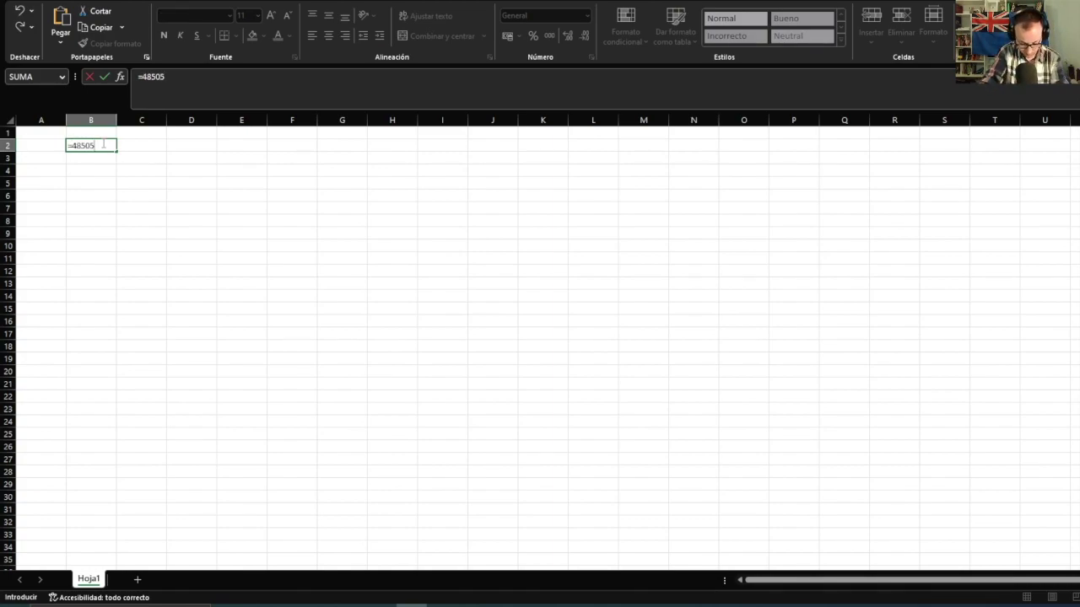
key("BackSpace")
type("8")
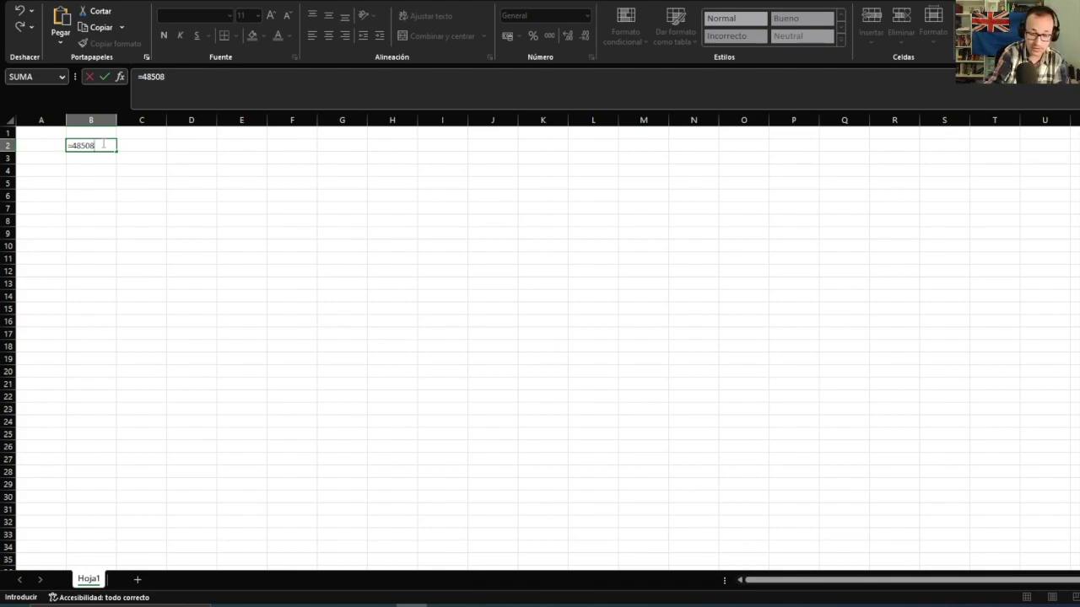
type("*0")
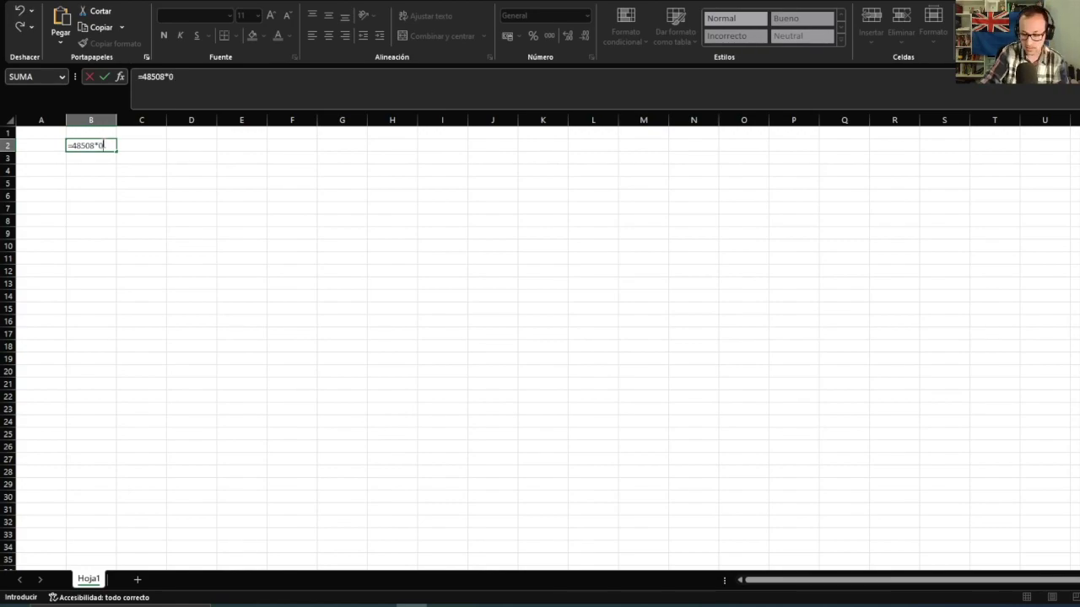
type(",6")
key("Return")
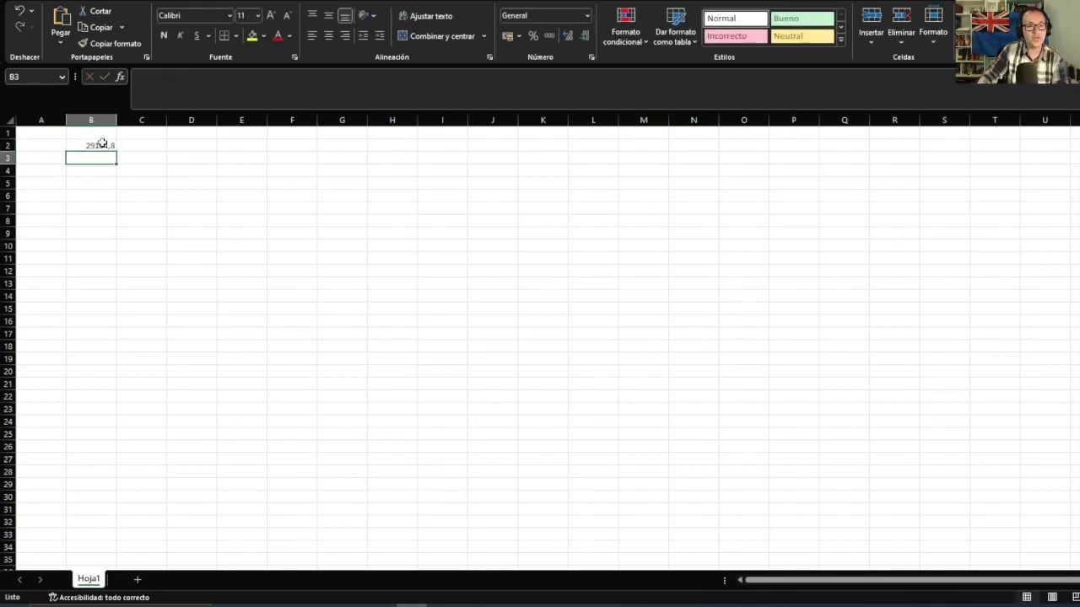
Format the result in B2 to show no decimal places
left_click(108, 146)
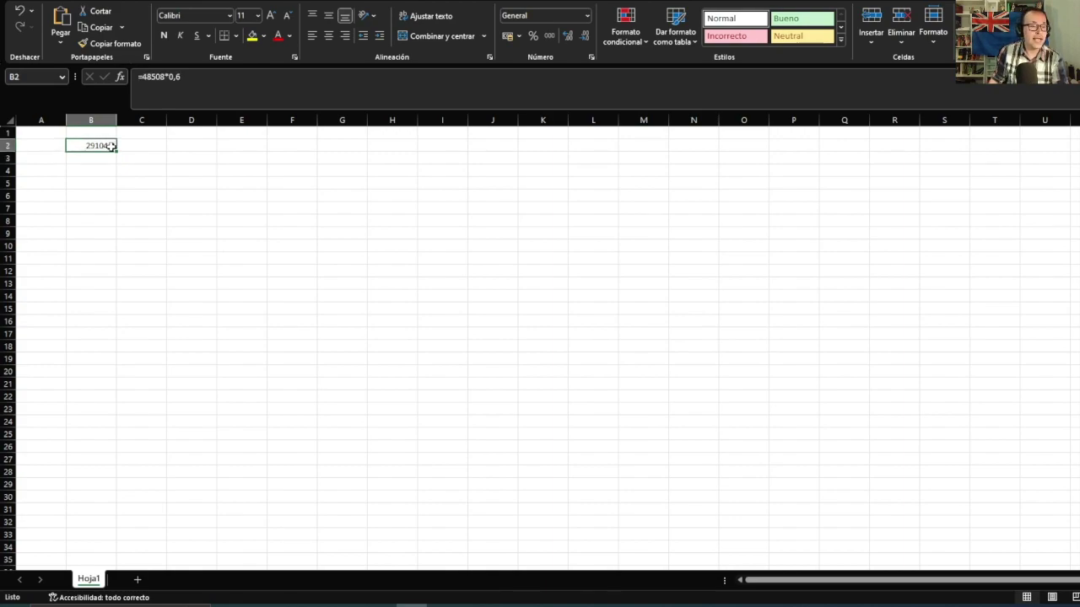
double_click(113, 146)
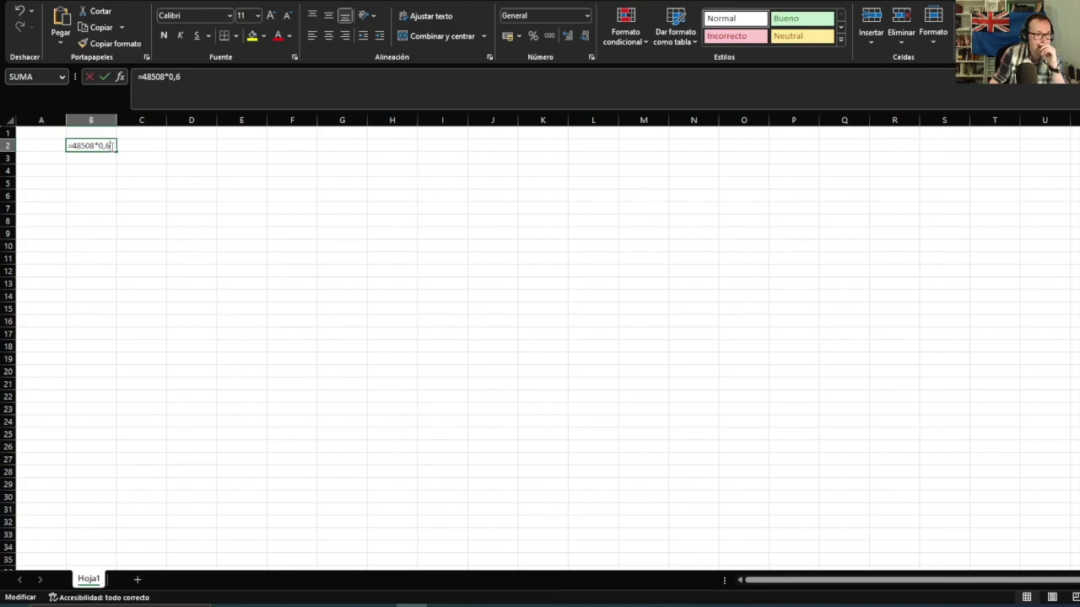
left_click(106, 199)
left_click(96, 145)
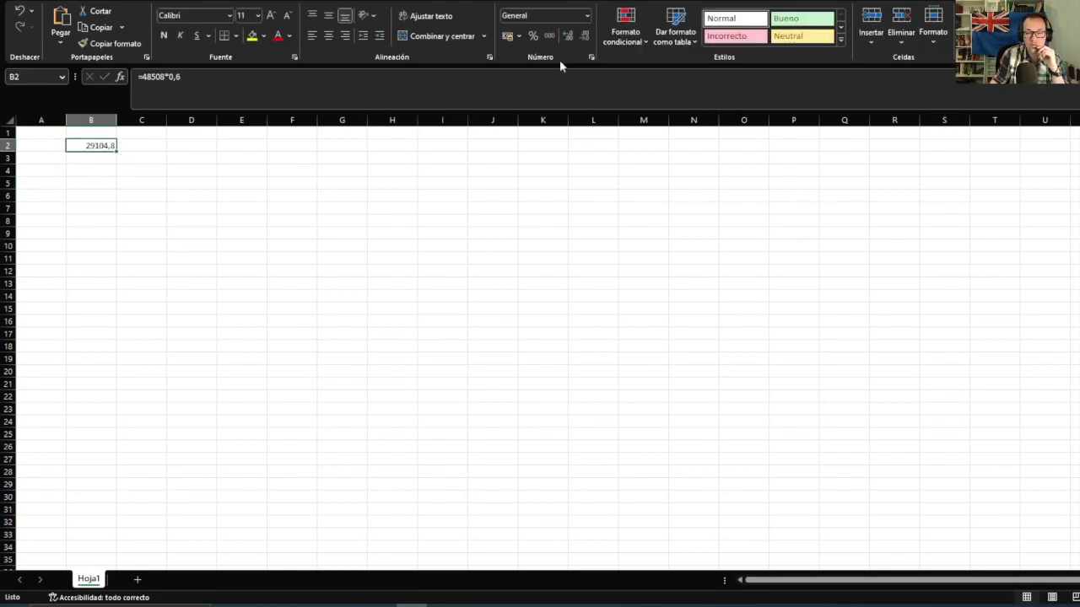
left_click(584, 36)
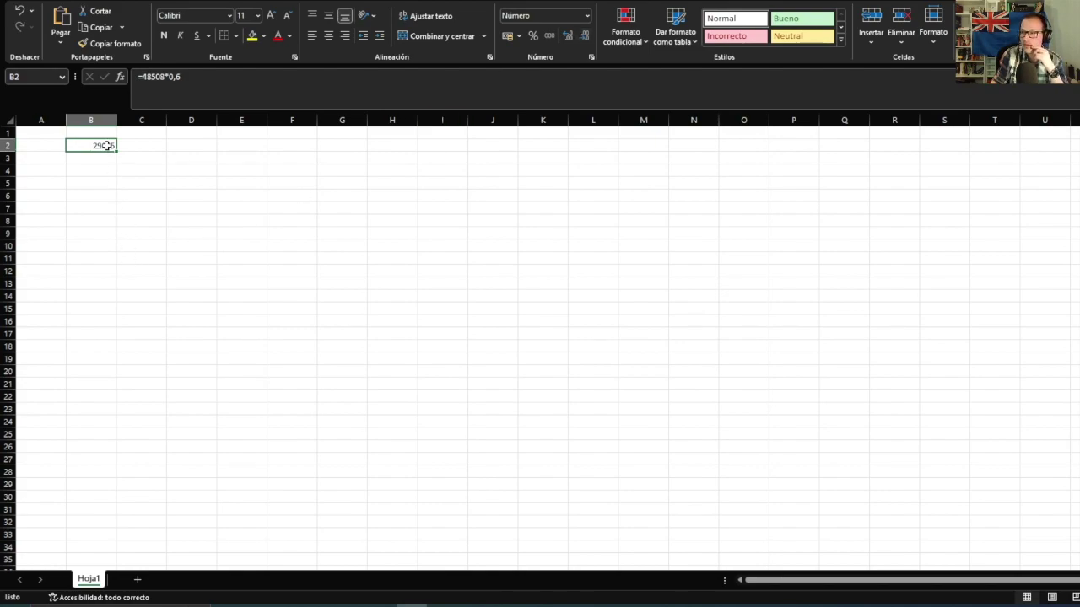
Increase the font size to 18 for the large block of cells starting at A1
left_click(41, 131)
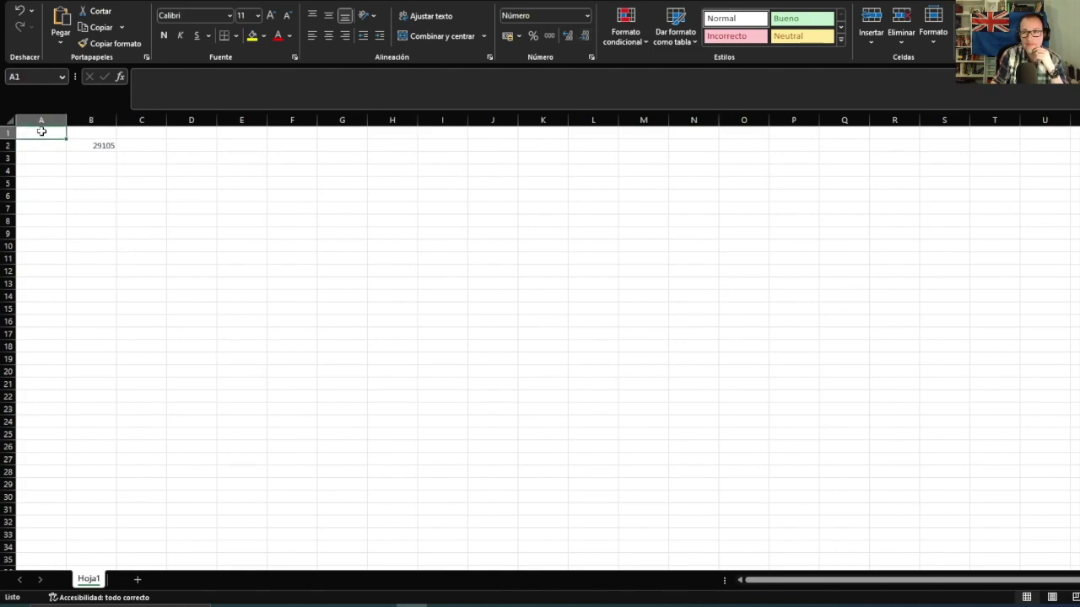
mouse_move(41, 131)
left_mouse_down()
mouse_move(390, 177)
mouse_move(622, 347)
mouse_move(971, 432)
mouse_move(1043, 507)
mouse_move(1062, 553)
left_mouse_up()
left_click(271, 15)
left_click(271, 15)
left_click(270, 15)
left_click(271, 15)
left_click(238, 179)
left_click(91, 156)
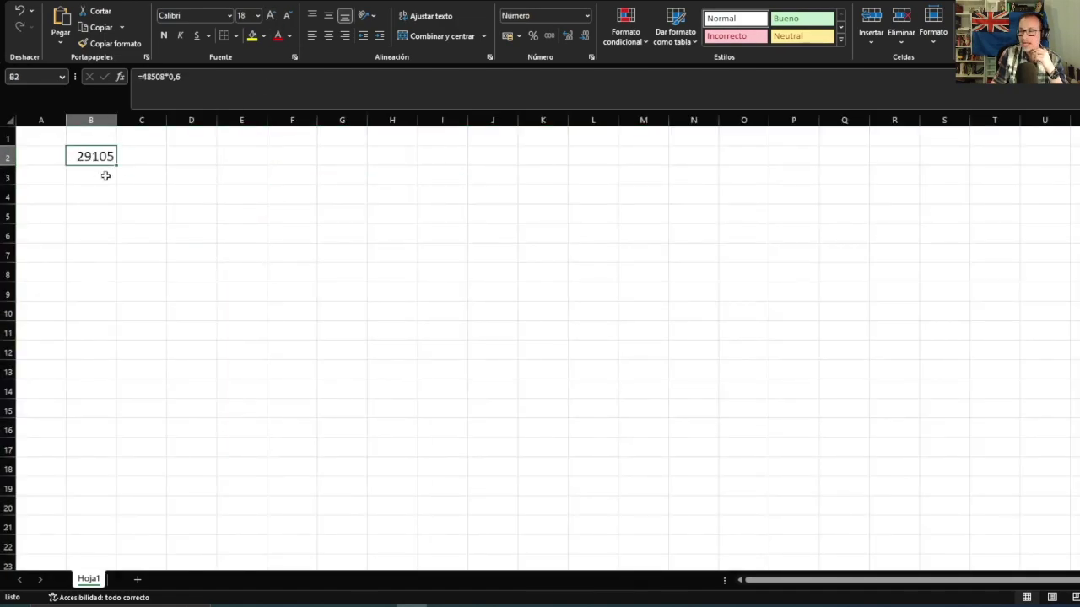
left_click(123, 213)
left_click(95, 157)
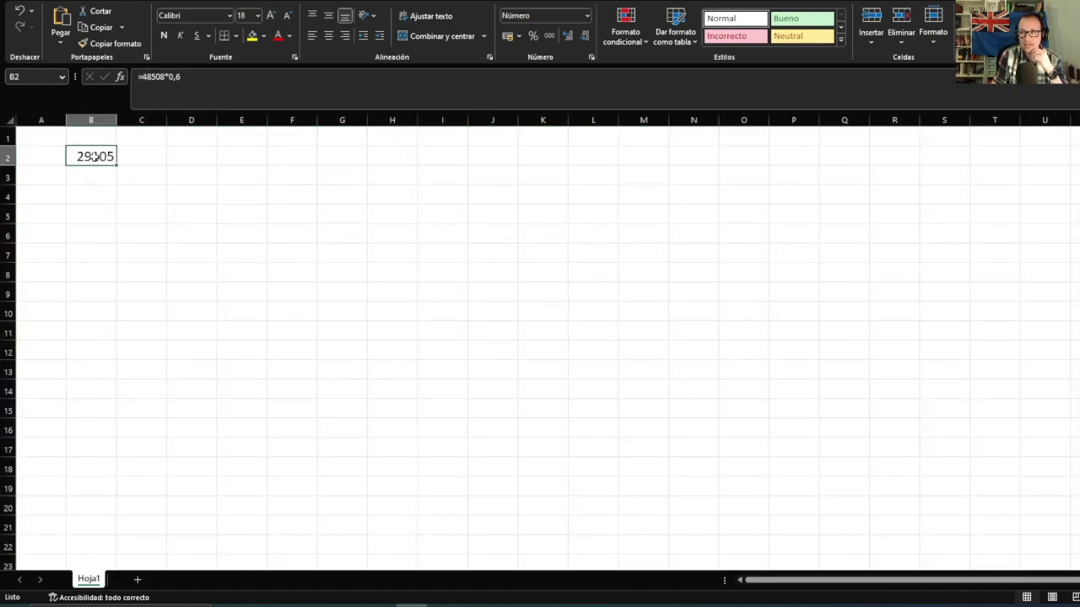
Enter the label "25 REGIDORES" in cell D2
left_click(131, 162)
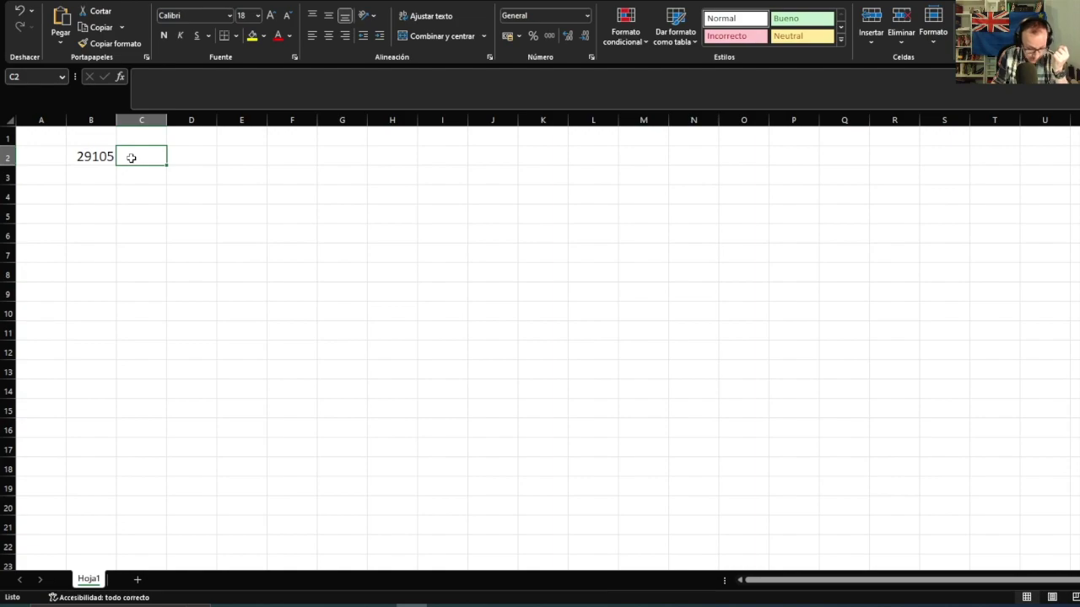
left_click(175, 155)
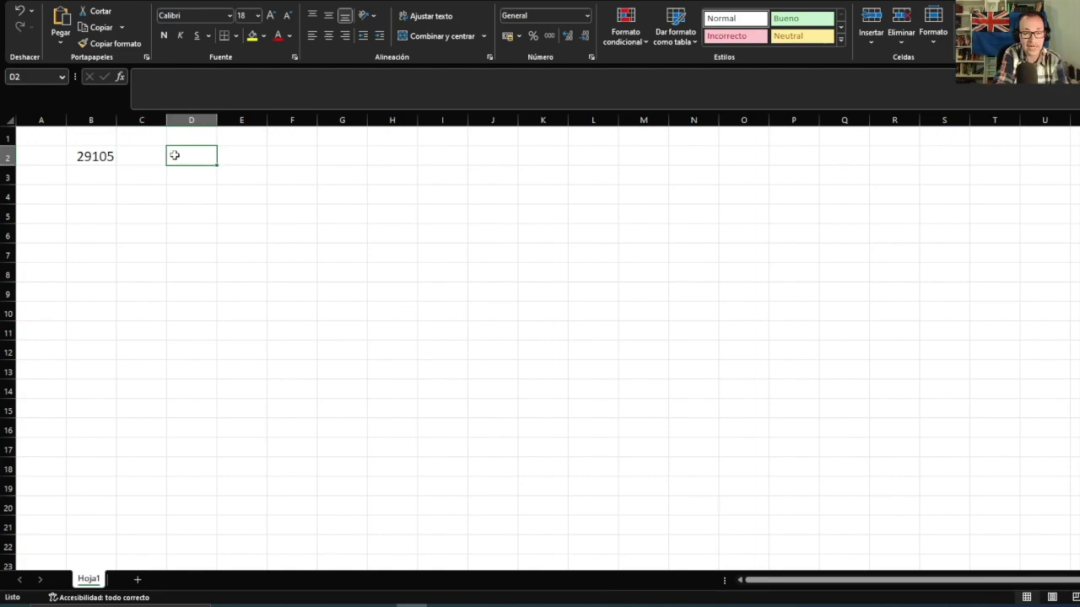
type("25 REGIDORES")
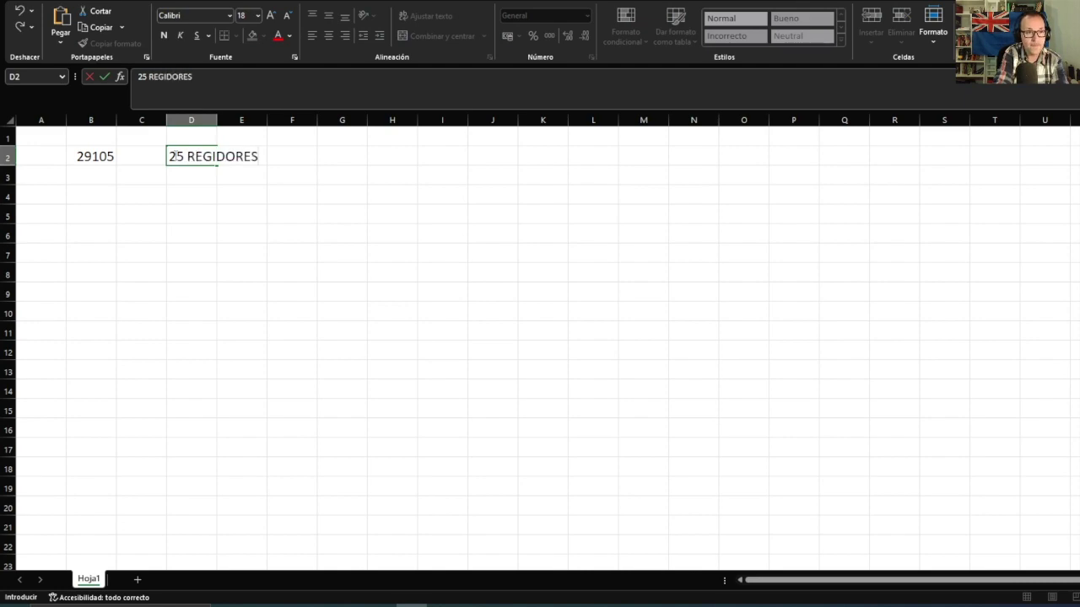
key("Return")
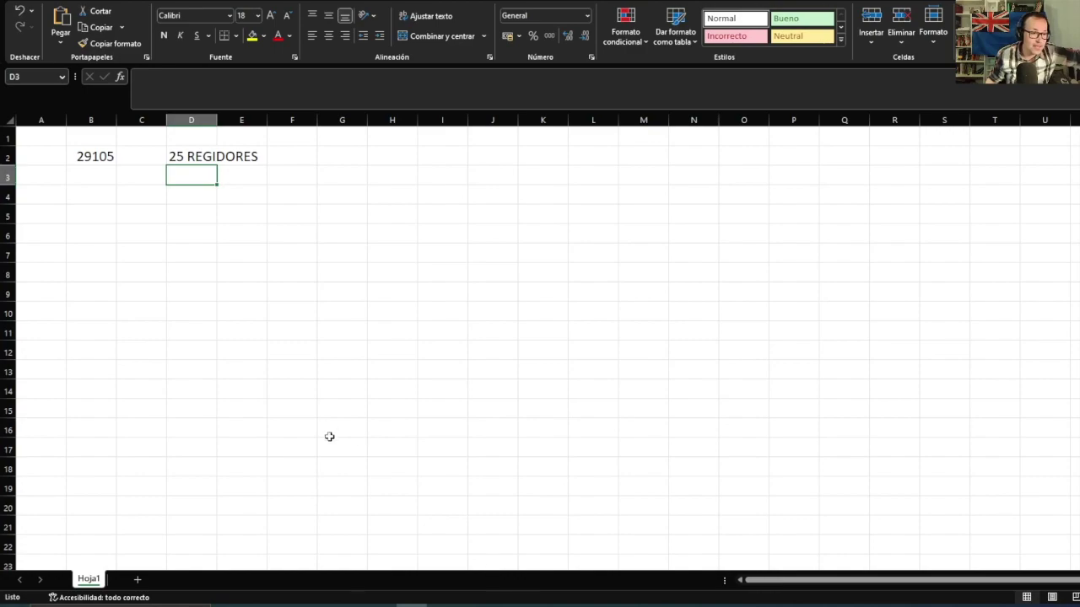
Check the party percentages in the voting-intention chart of the survey PDF in Adobe Acrobat and return to Excel
left_click(658, 605)
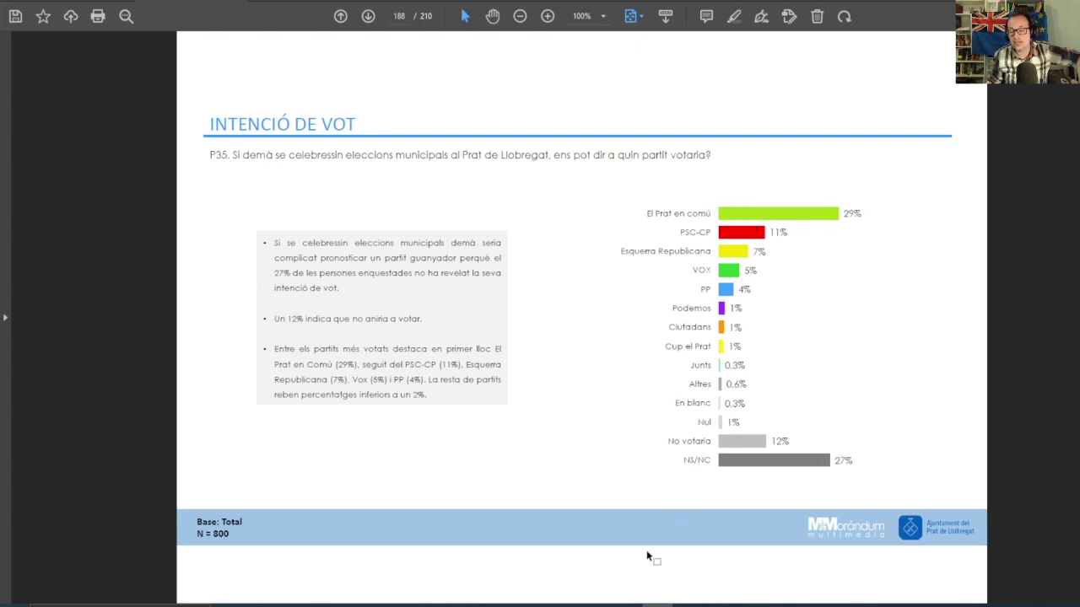
left_click(609, 540)
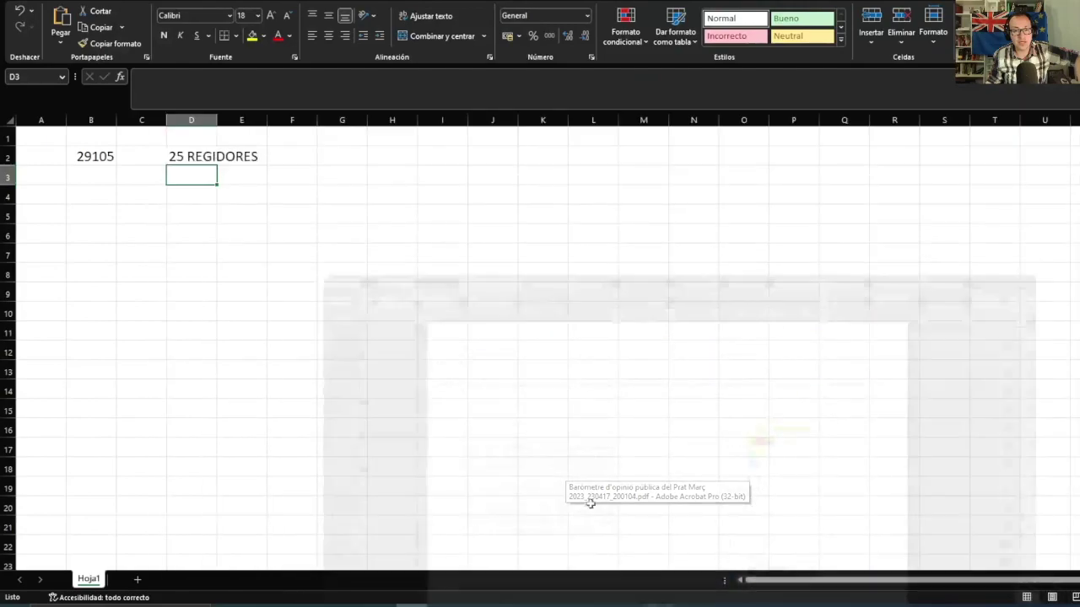
Widen column C to fit party names and enter the header PARTIDO in C5
left_click(127, 215)
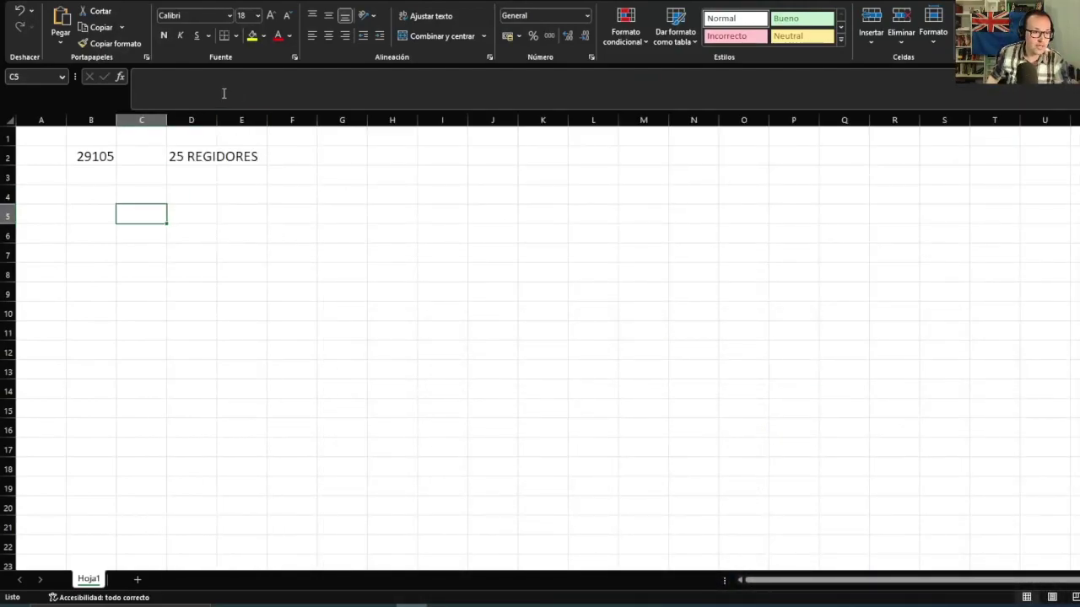
left_click_drag(166, 120, 304, 120)
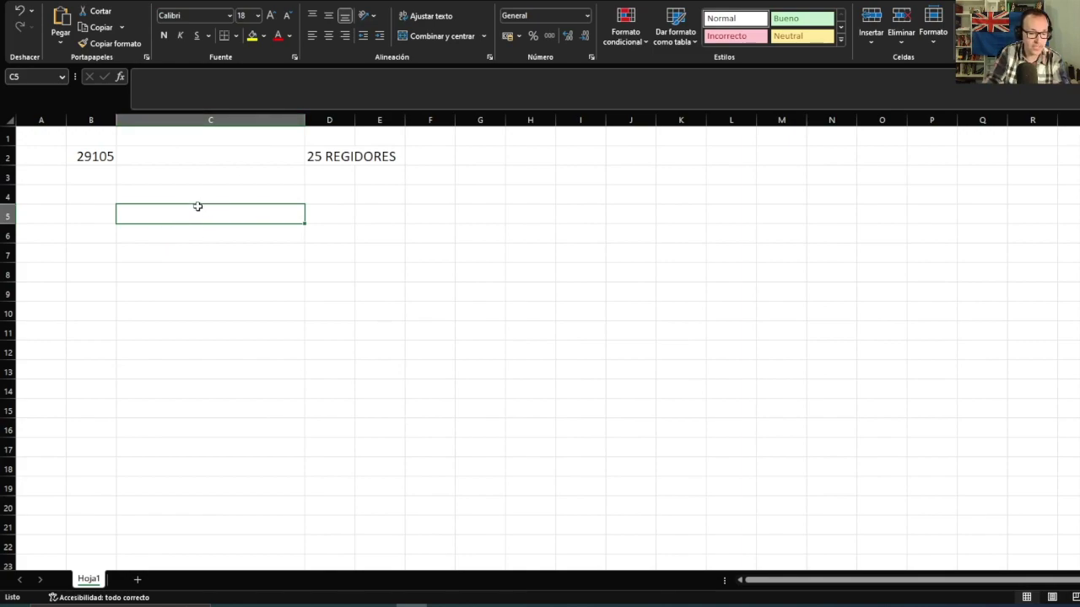
type("part")
key("BackSpace")
key("BackSpace")
key("BackSpace")
key("BackSpace")
type("PARTIDOS")
key("BackSpace")
key("Return")
Enter the party name "El Prat en Comú" in C6
type("El Pra")
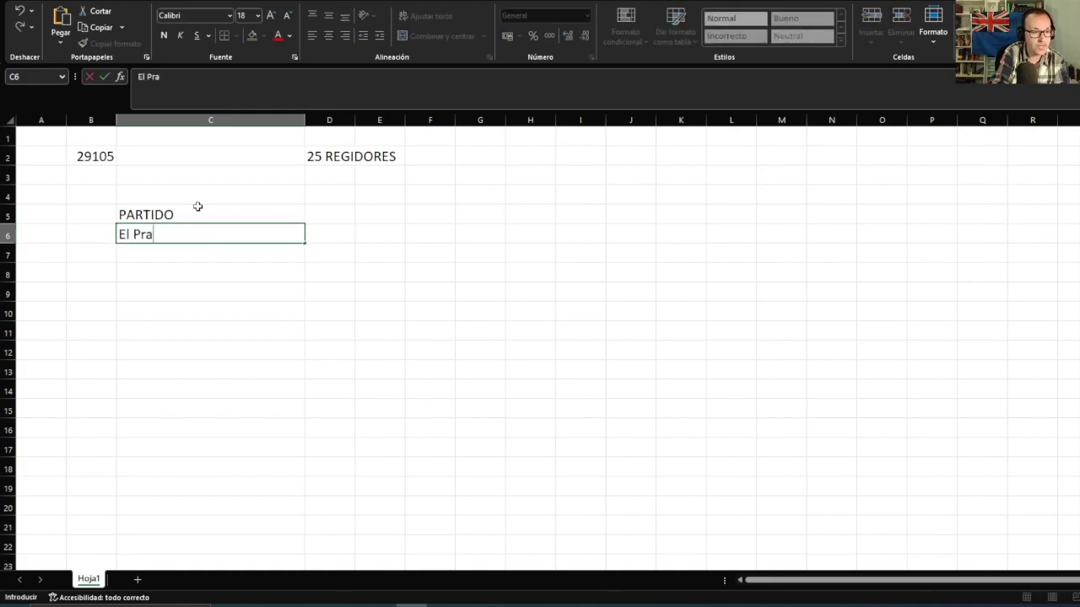
type("t en Comúi")
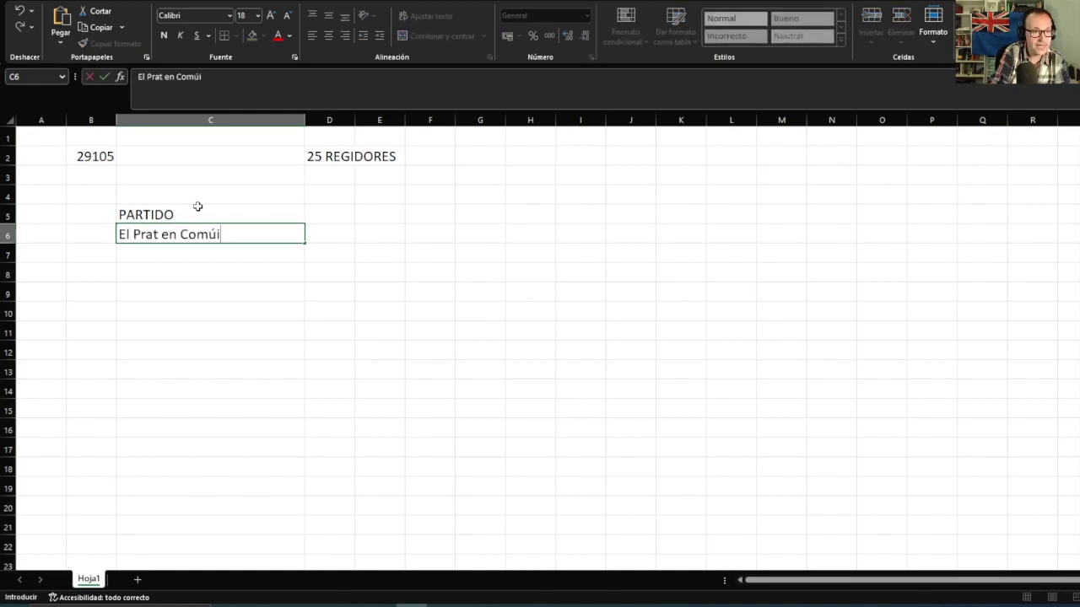
key("BackSpace")
key("Tab")
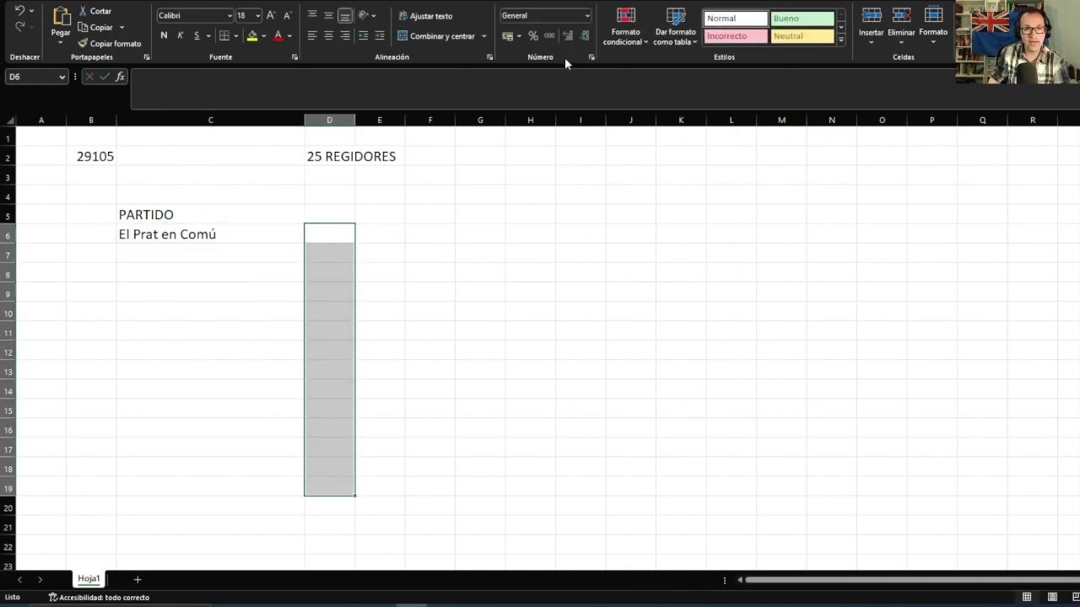
Format D6:D19 as percentages and enter 29% in D6 for El Prat en Comú
left_click(533, 35)
left_click_drag(338, 235, 339, 253)
left_click(342, 239)
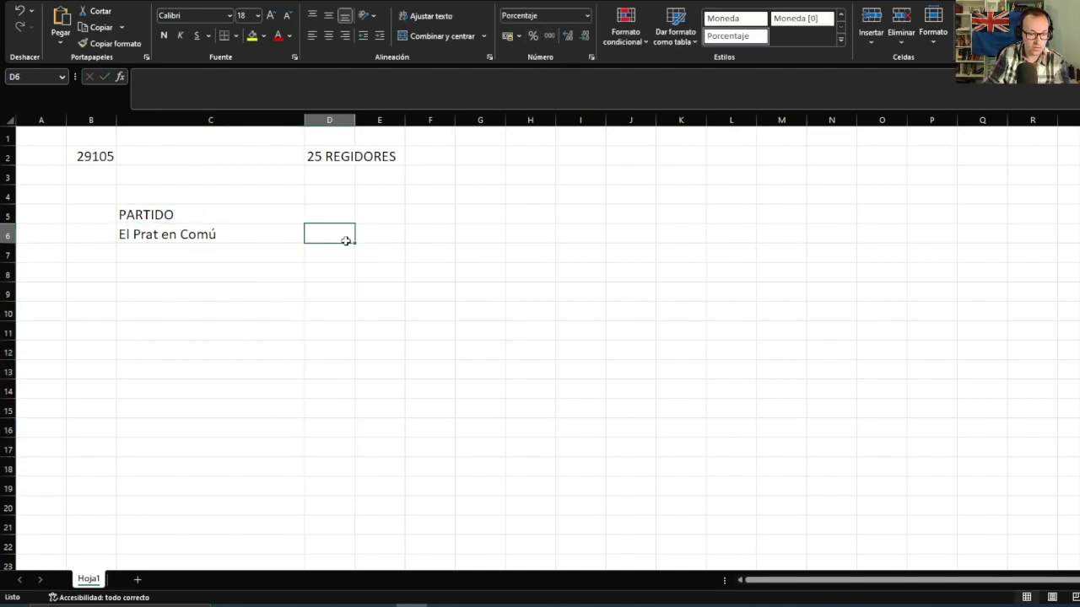
type("29")
key("Return")
Add the party PSC in C7 with 11% in D7
key("Left")
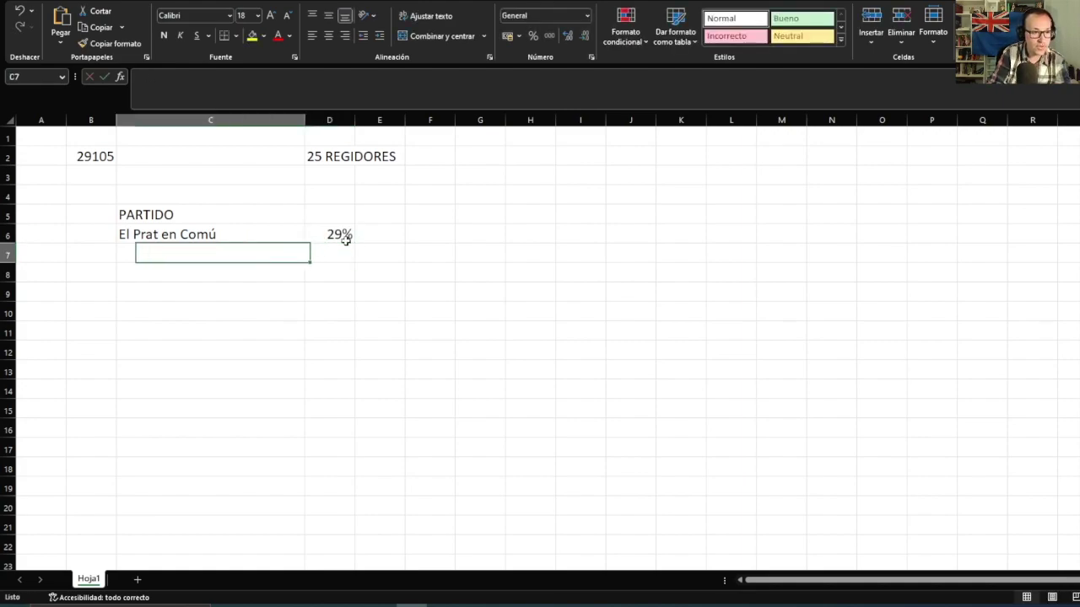
type("PSC")
key("Tab")
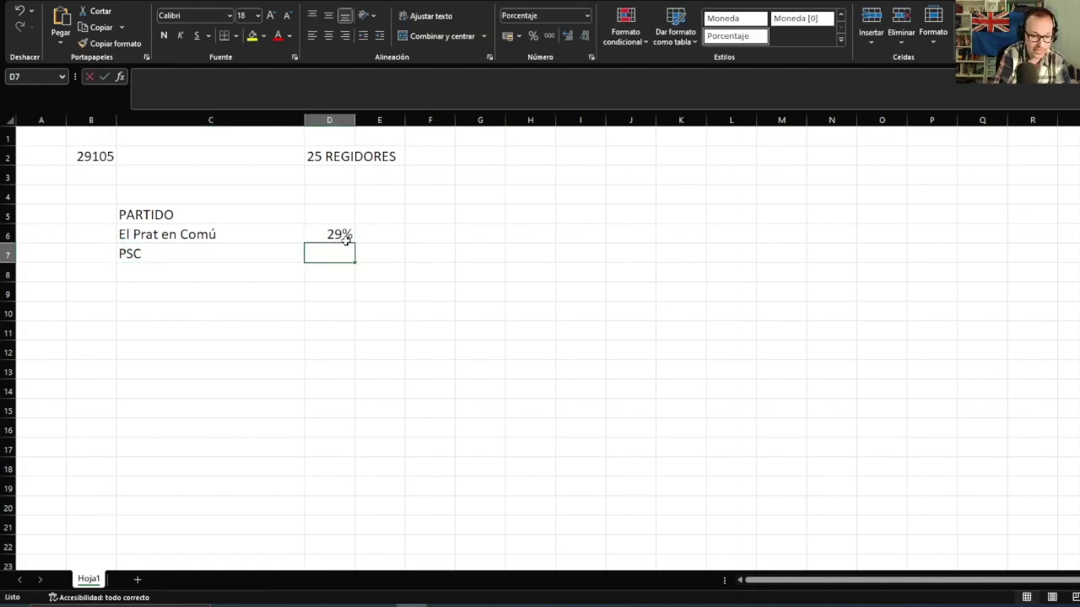
type("11")
key("Return")
Consult the voting-intention chart in the PDF and add ERC with 7% in row 8 of the spreadsheet
left_click(658, 606)
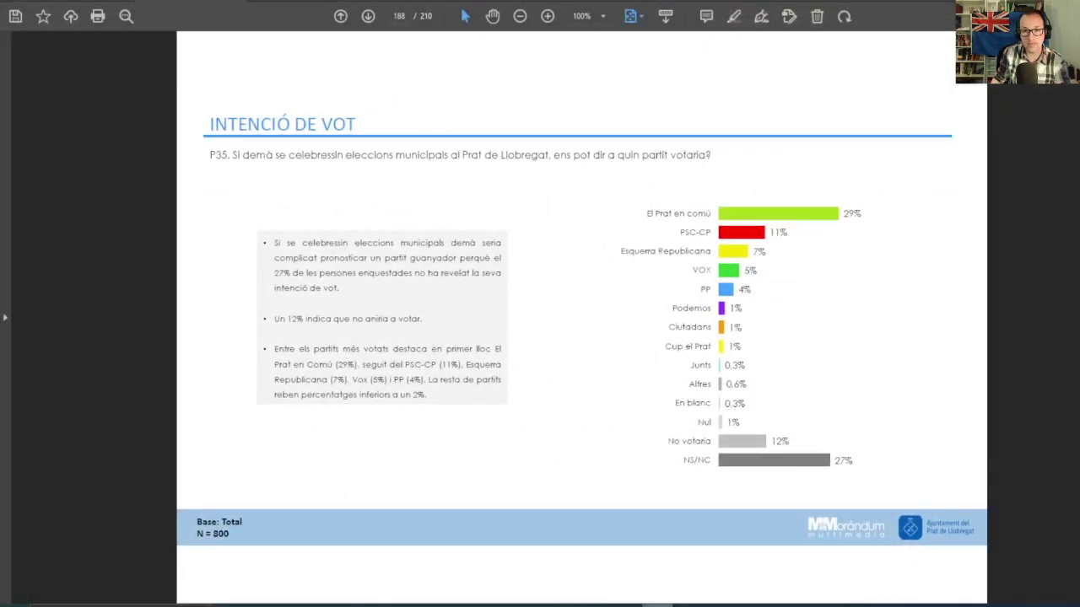
key("alt+Tab")
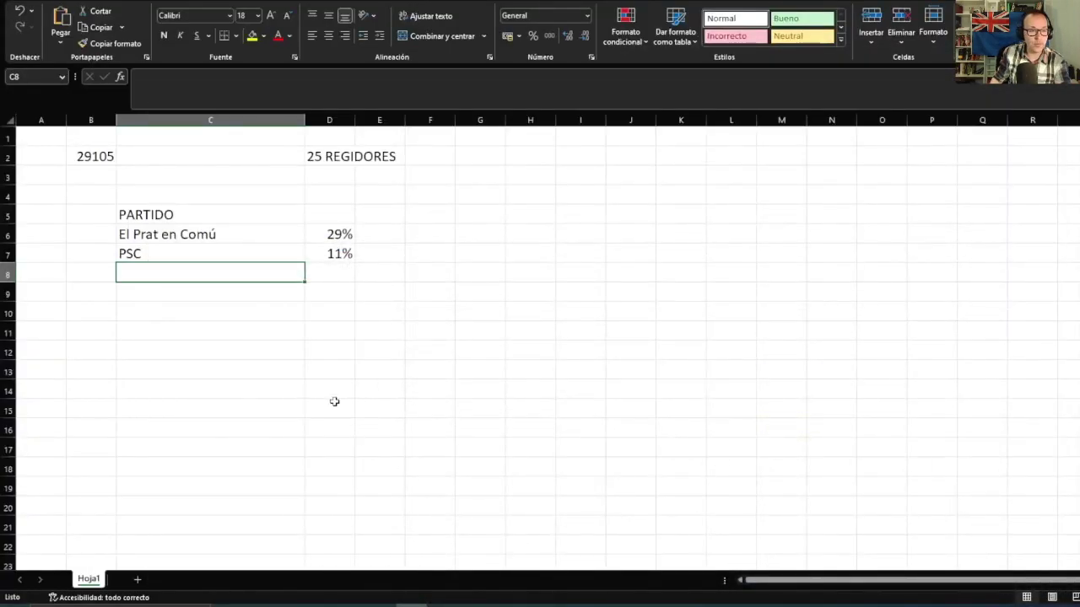
type("V")
key("BackSpace")
type("ES")
key("BackSpace")
type("RC")
key("Tab")
type("7%")
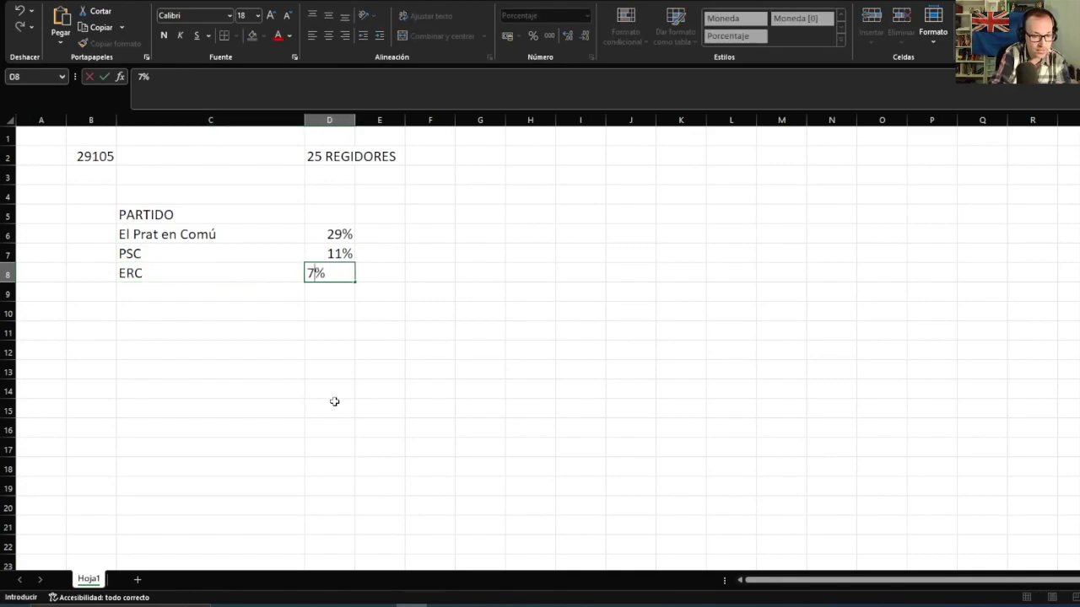
key("Return")
Add VOX with 5% in row 9 and PP with 4% in row 10
type("VOX")
key("Tab")
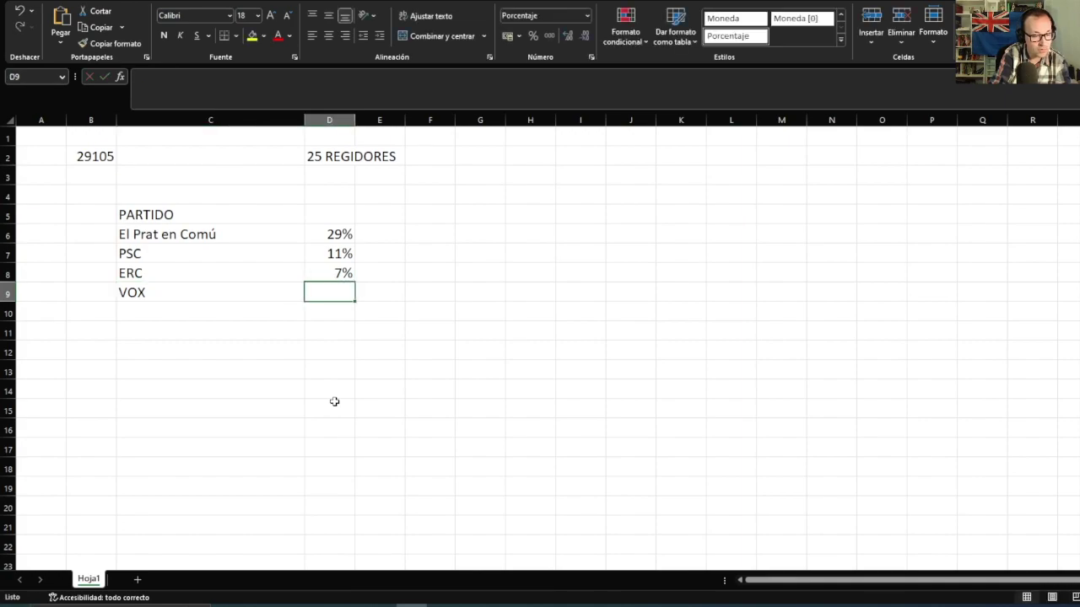
type("5%")
key("Return")
type("PP")
key("Tab")
type("4%")
key("Return")
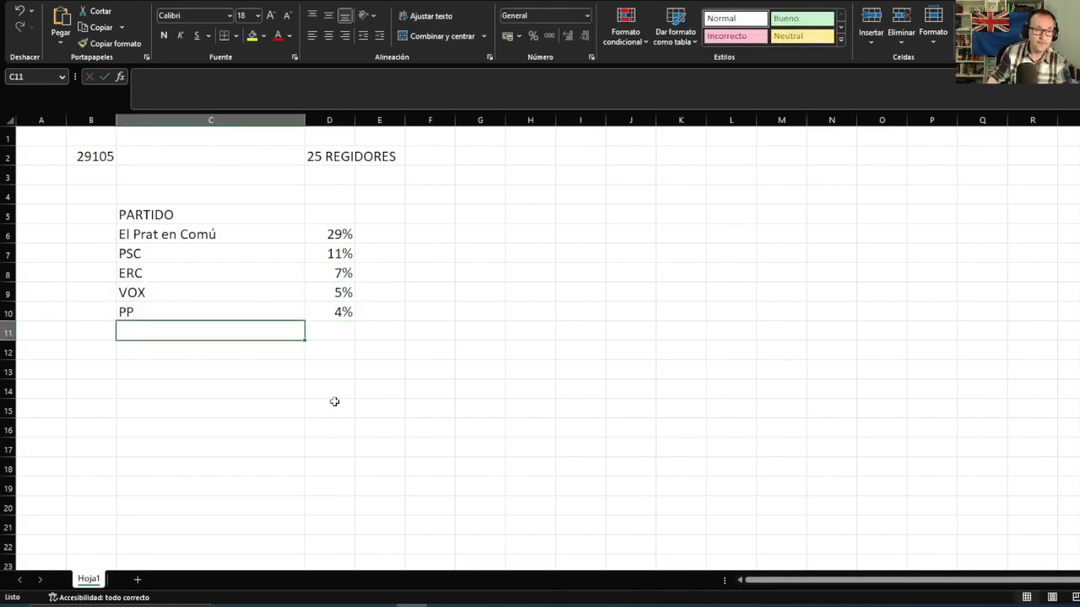
Check the parties below PP in the PDF's voting-intention chart and return to the spreadsheet
left_click(658, 606)
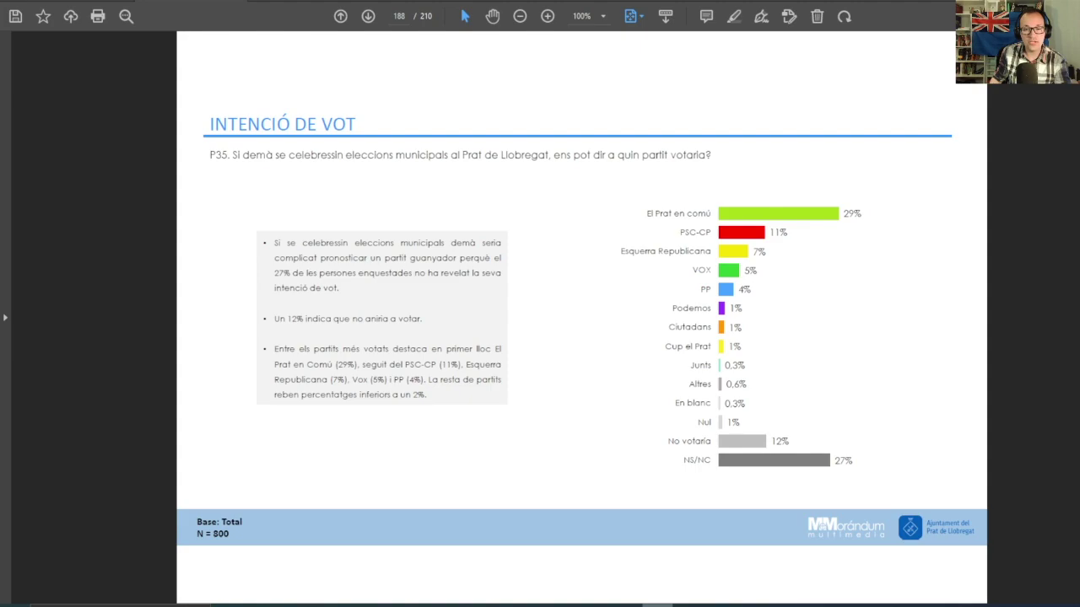
left_click(658, 606)
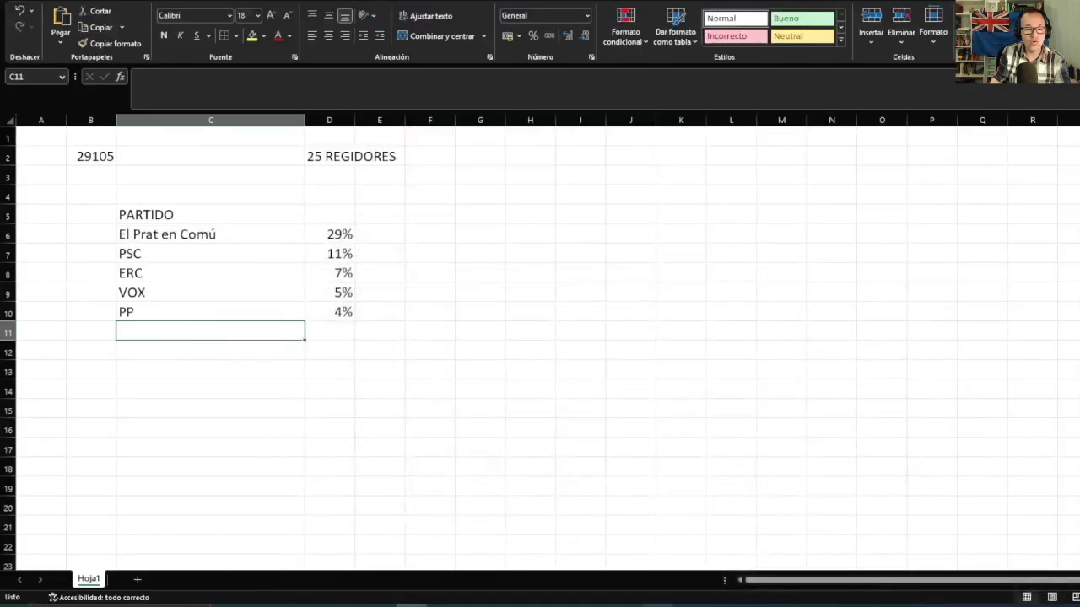
Add the parties Podemos, Ciutadans and CUP in C11 to C13
type("Podemos")
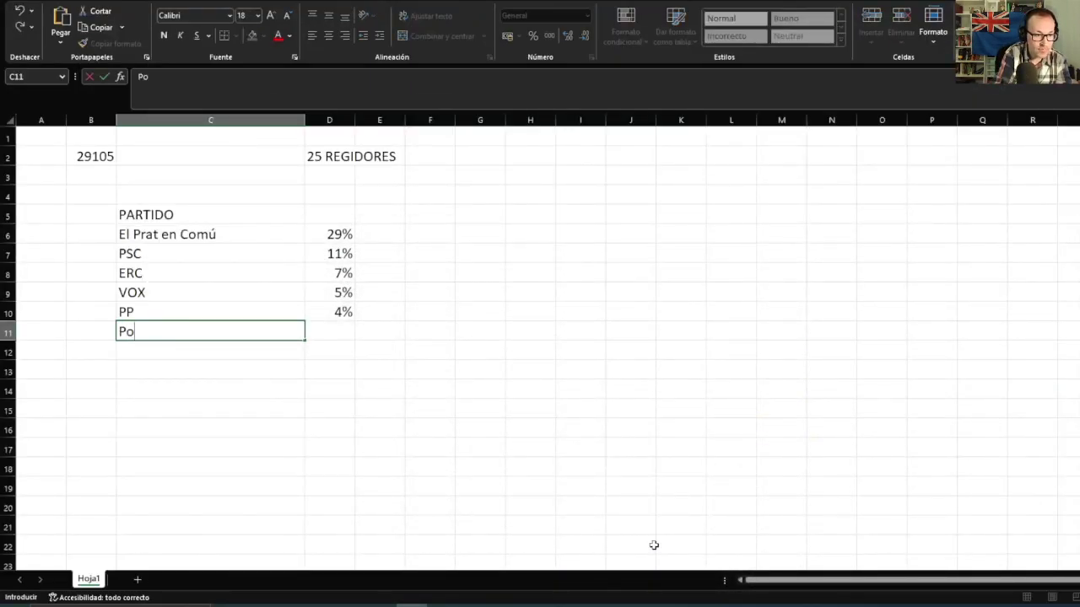
key("Return")
type("Ciutadans")
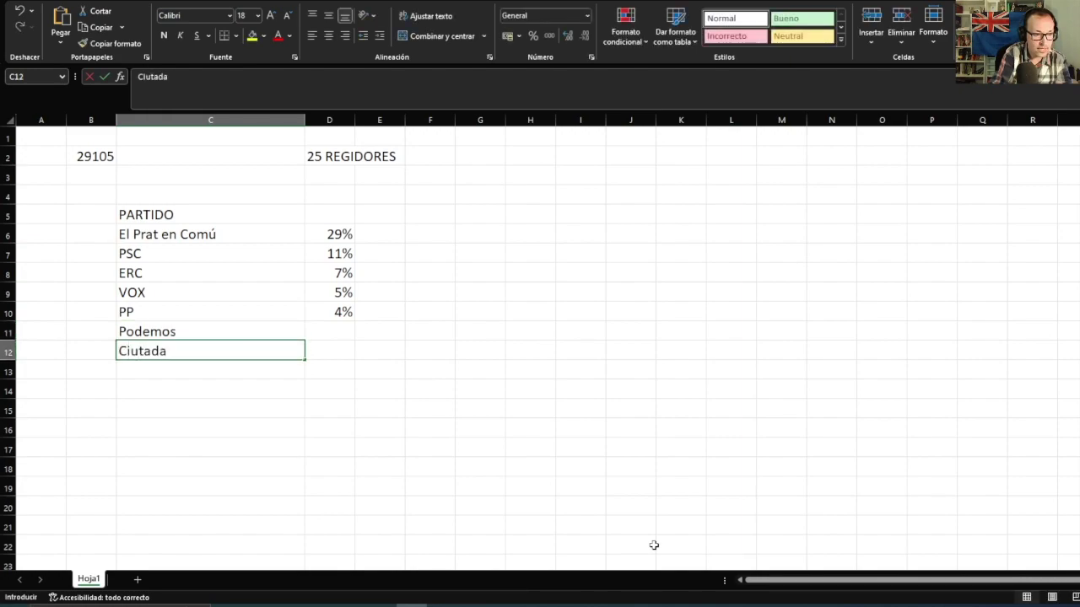
key("Return")
type("CUP")
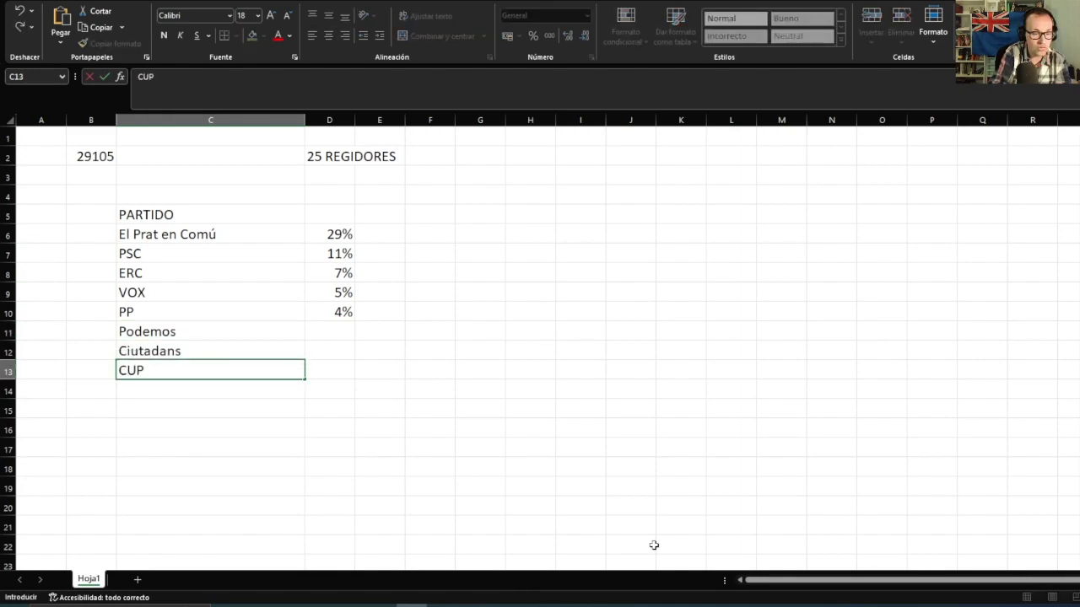
Enter 1% each for Podemos, Ciutadans and CUP in D11 to D13
left_click(321, 334)
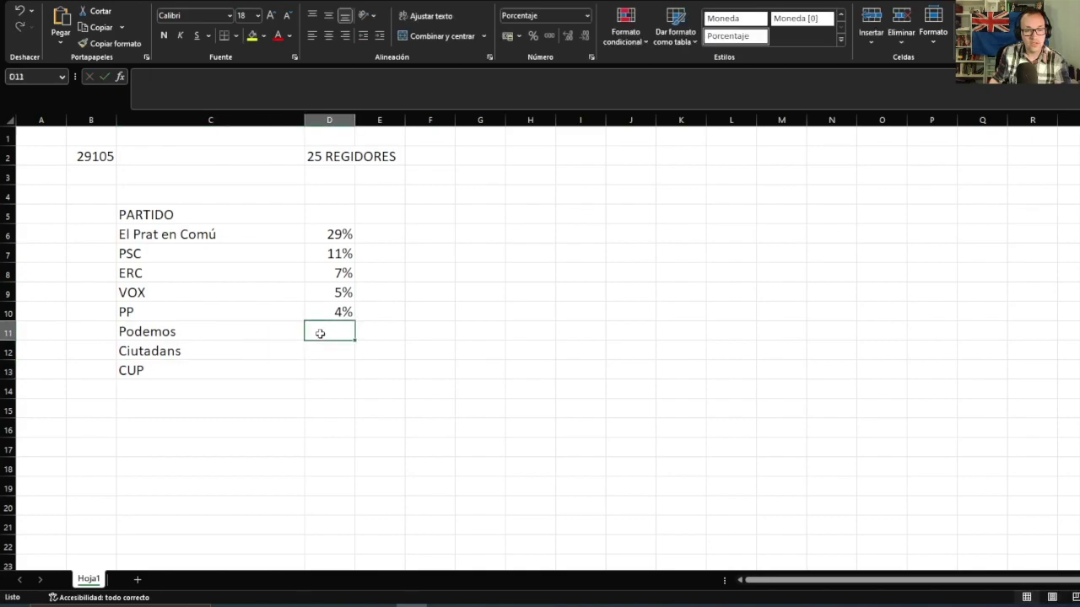
type("1")
key("Return")
type("1")
key("Return")
type("1")
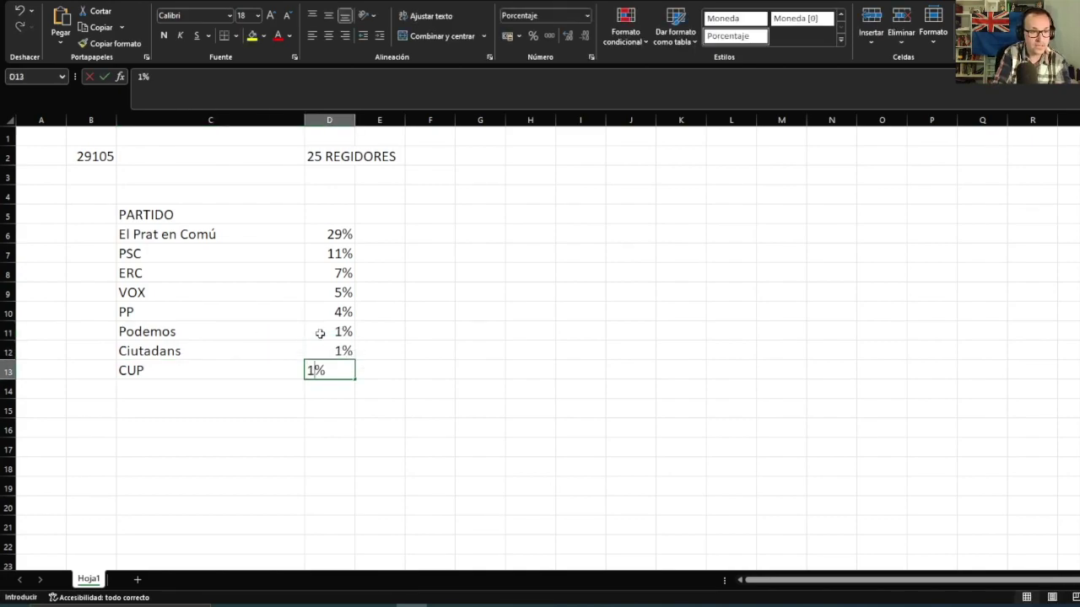
key("Return")
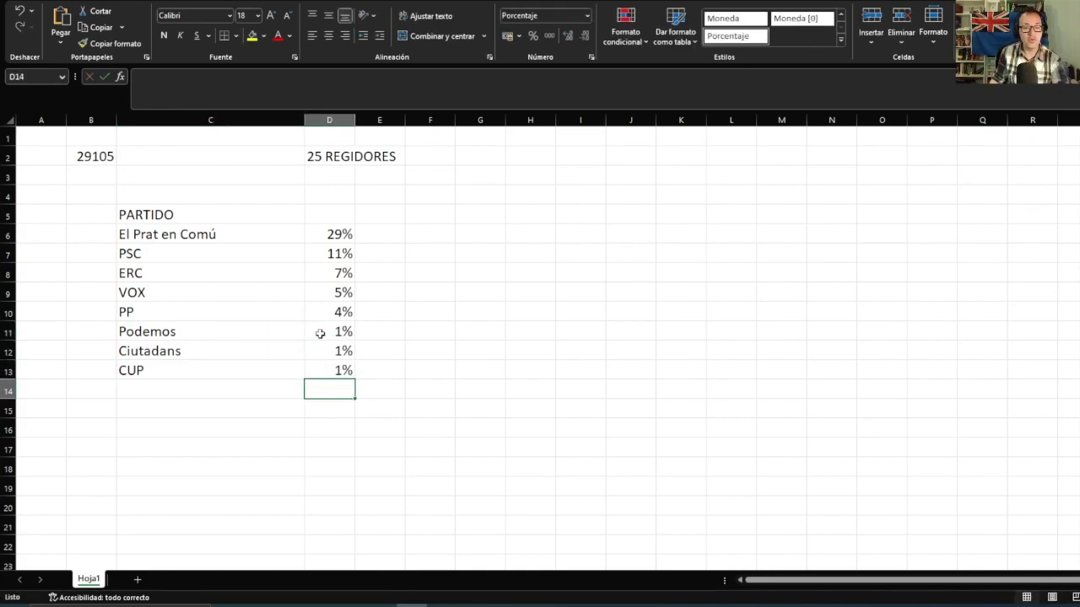
Add the party Junts in C14 with 0,3% in D14
left_click(215, 391)
type("Junts")
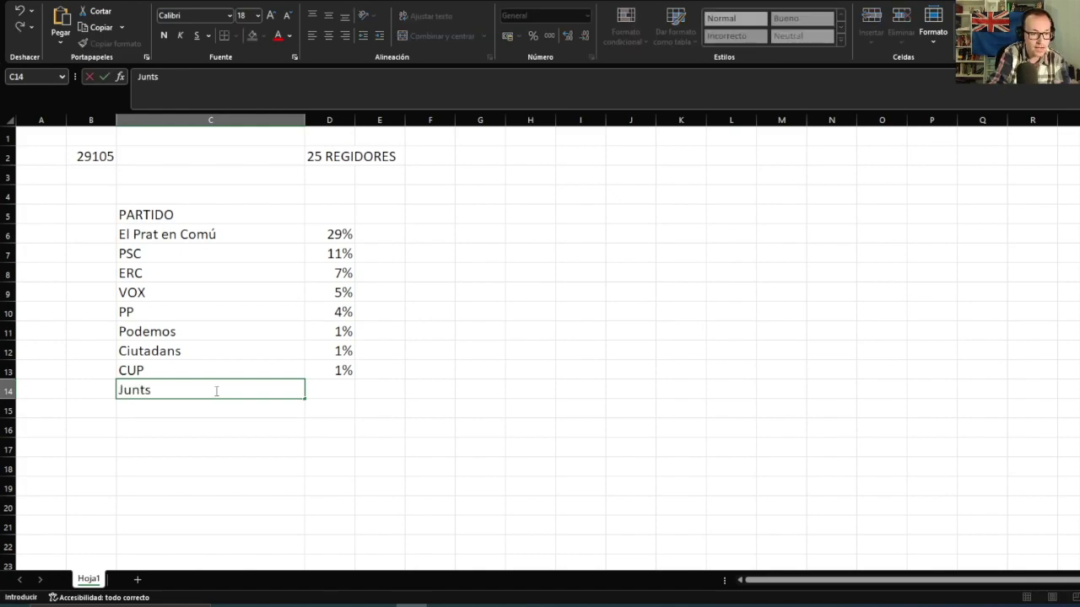
key("Tab")
type("0")
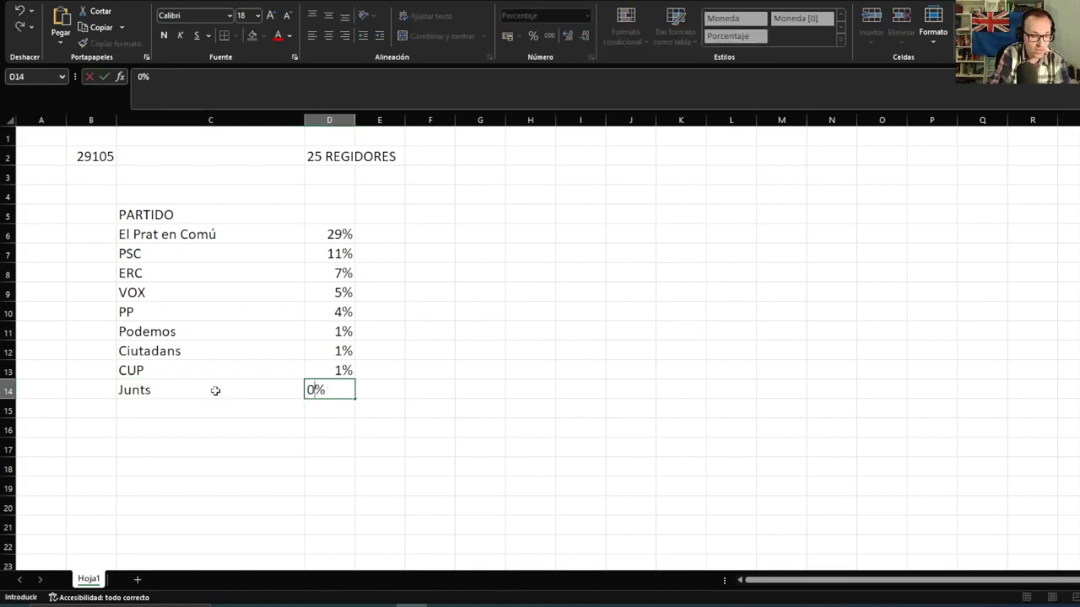
type(",")
key("Return")
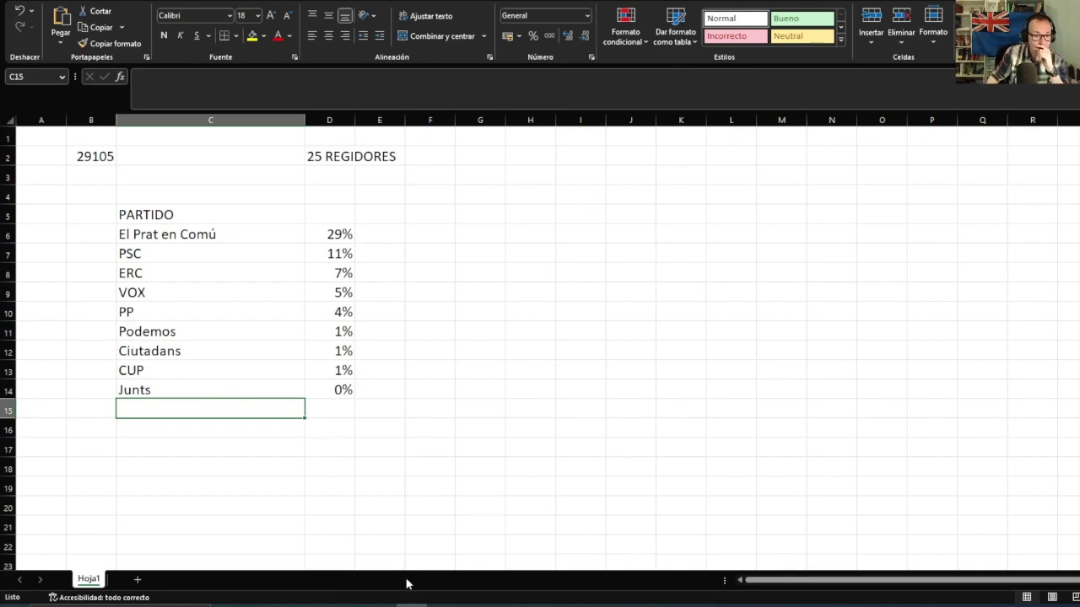
Check the remaining entries of the voting-intention chart in the PDF and return to the spreadsheet
left_click(418, 604)
left_click(418, 604)
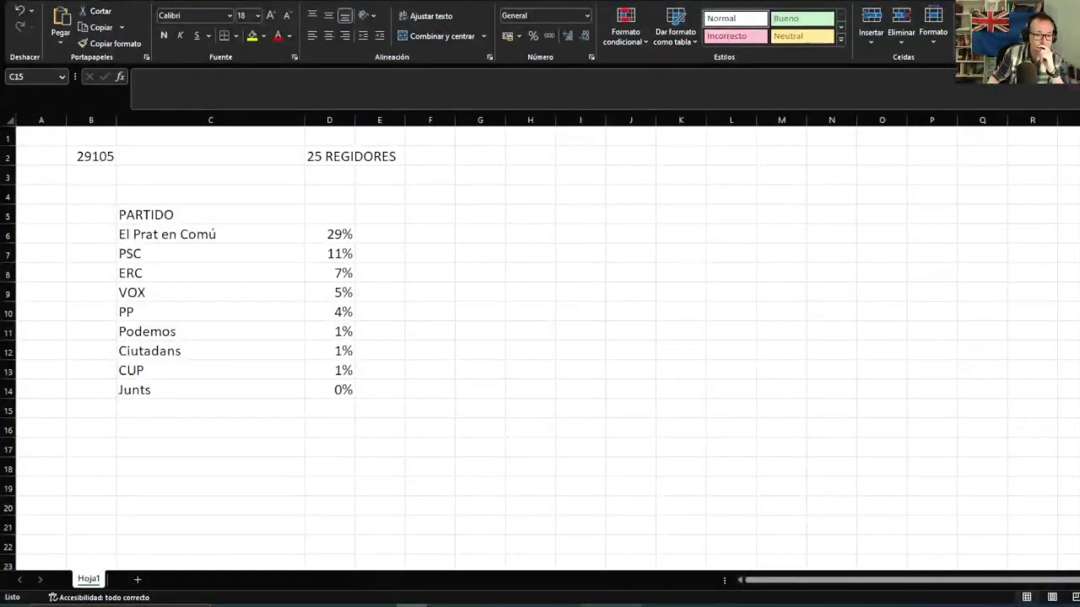
left_click(658, 605)
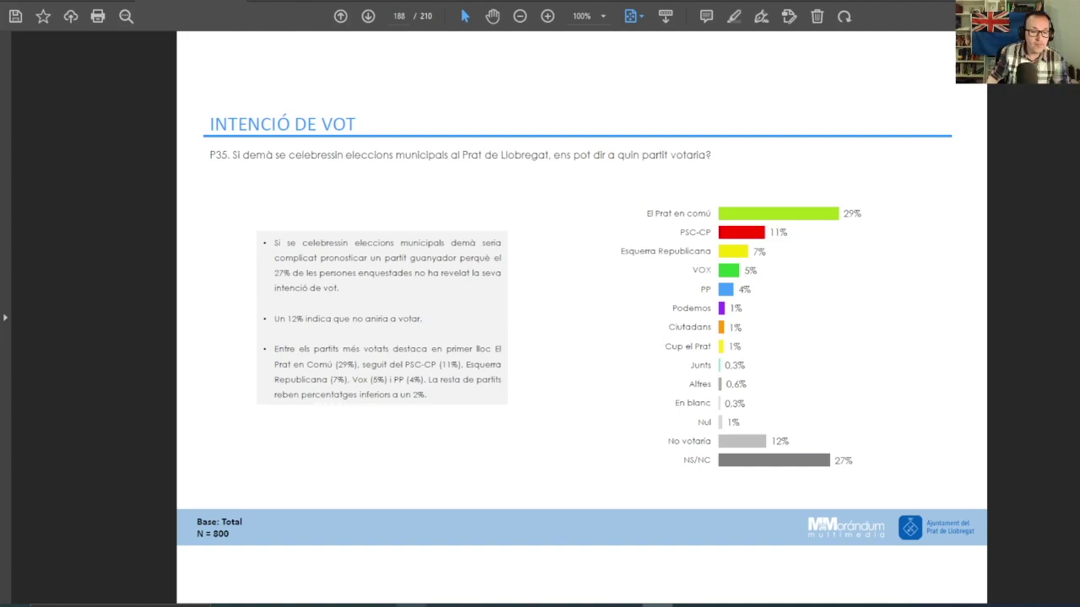
left_click(411, 606)
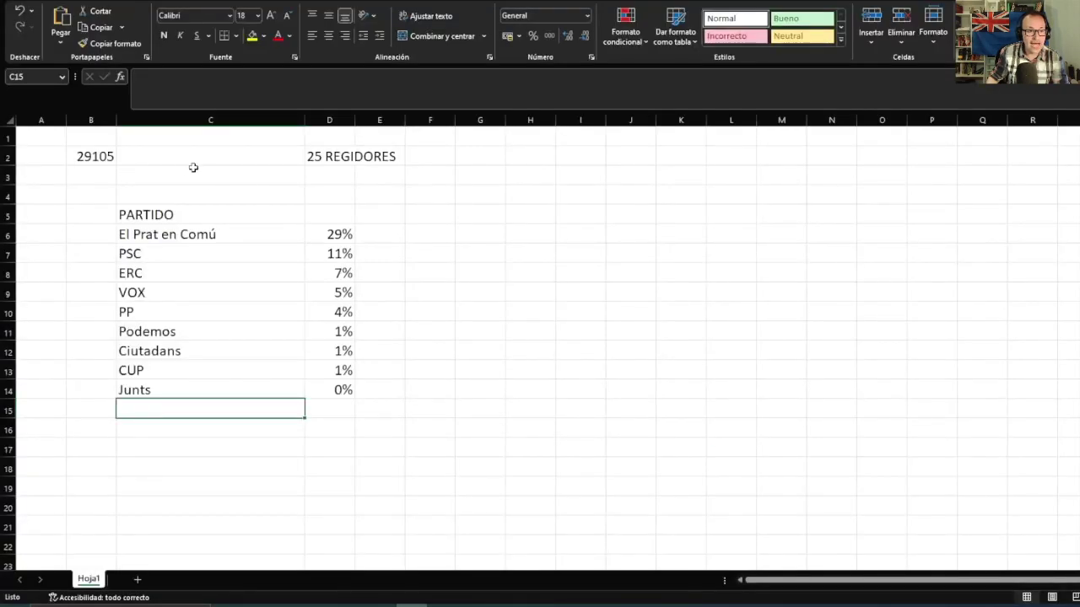
Enter 48508 in C2 and compare it with the formula in B2
left_click(149, 159)
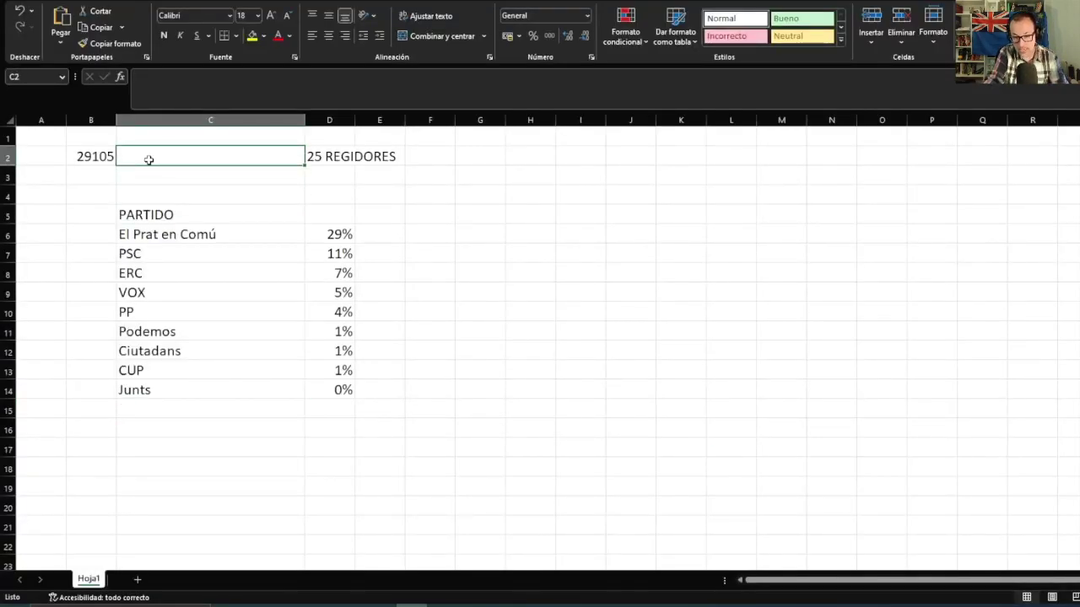
type("48")
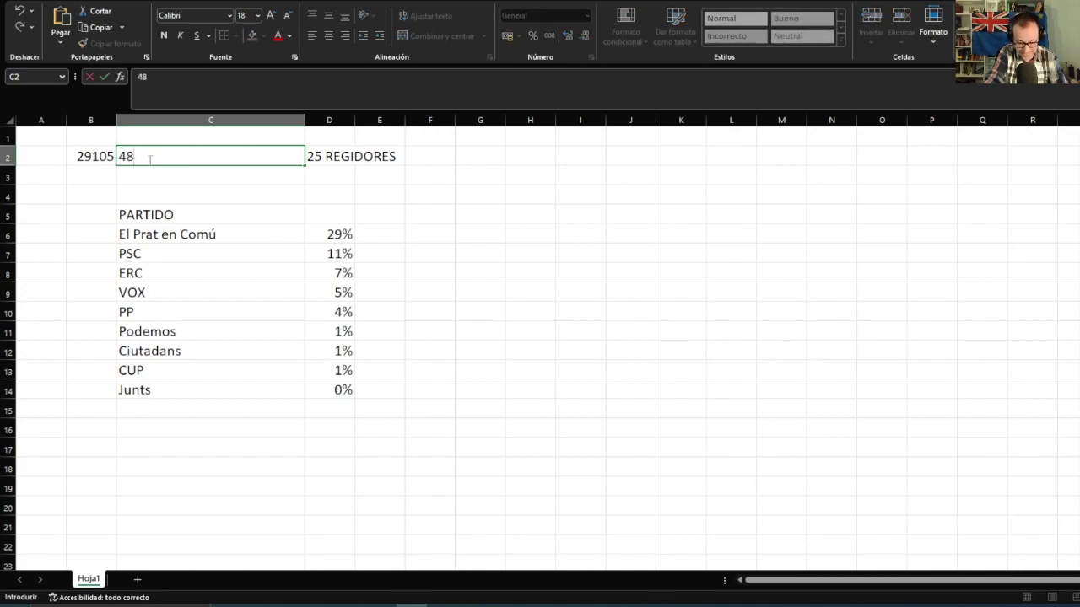
type("508")
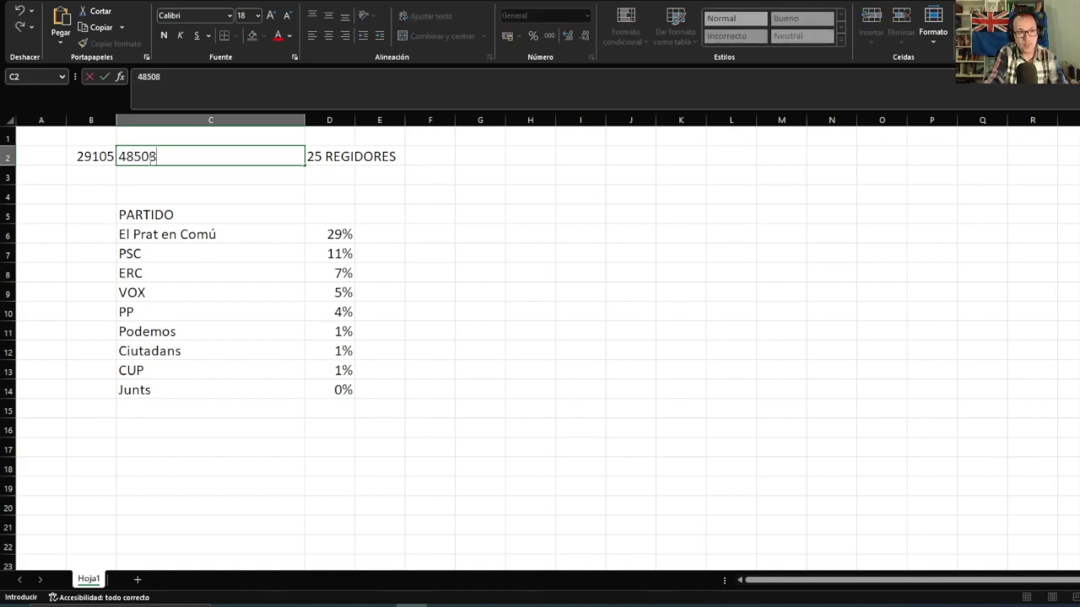
key("Return")
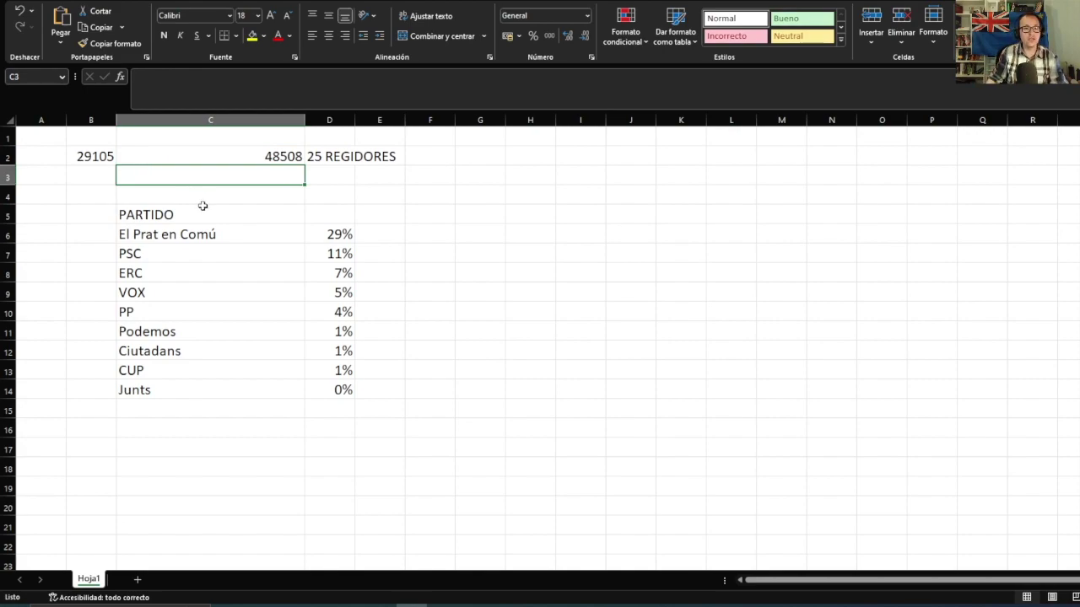
left_click(241, 233)
left_click(93, 159)
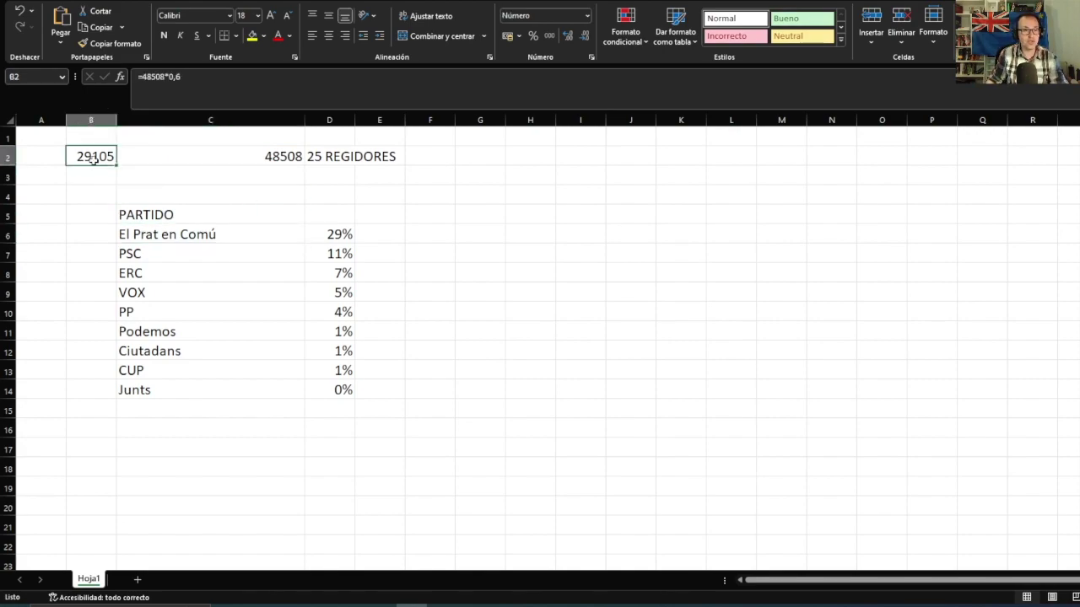
left_click(268, 162)
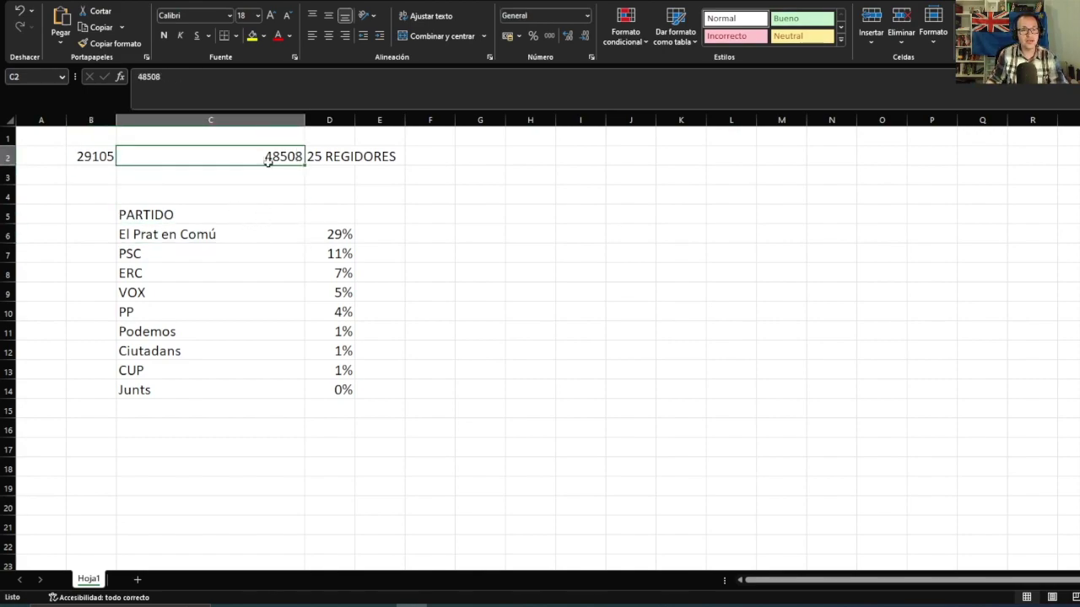
Calculate El Prat en Comú's votes in E6 with the formula =C2*D6
left_click(381, 237)
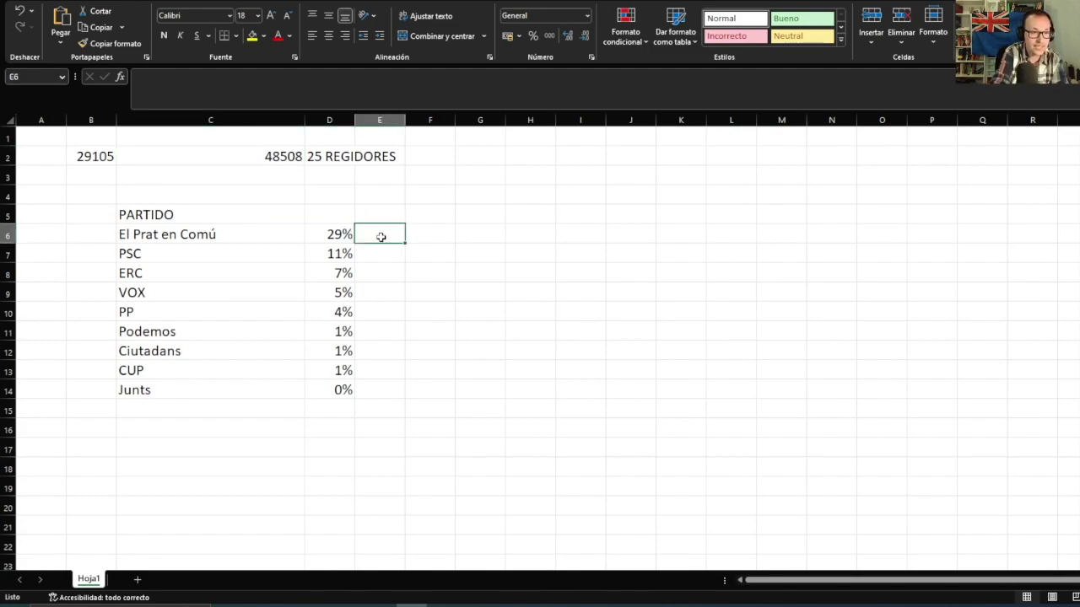
type("=")
left_click(291, 156)
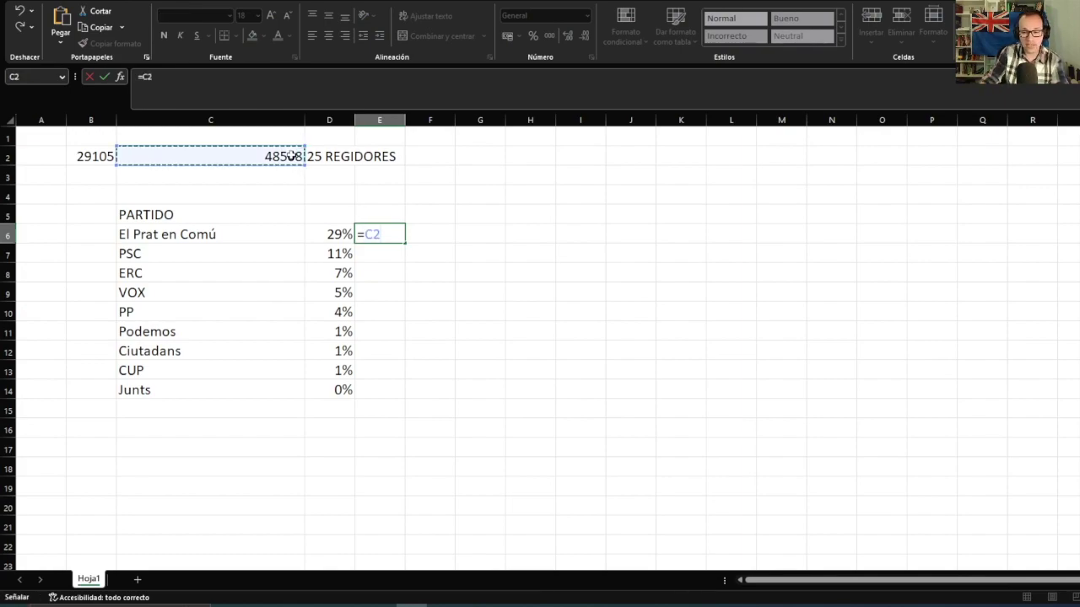
type("*")
left_click(333, 247)
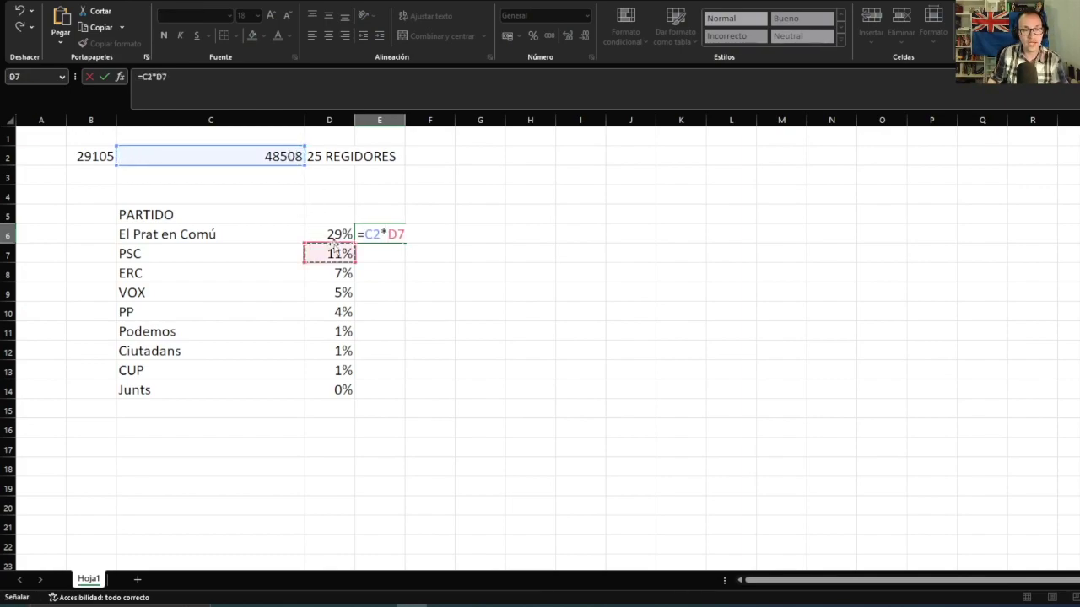
left_click(327, 234)
key("Return")
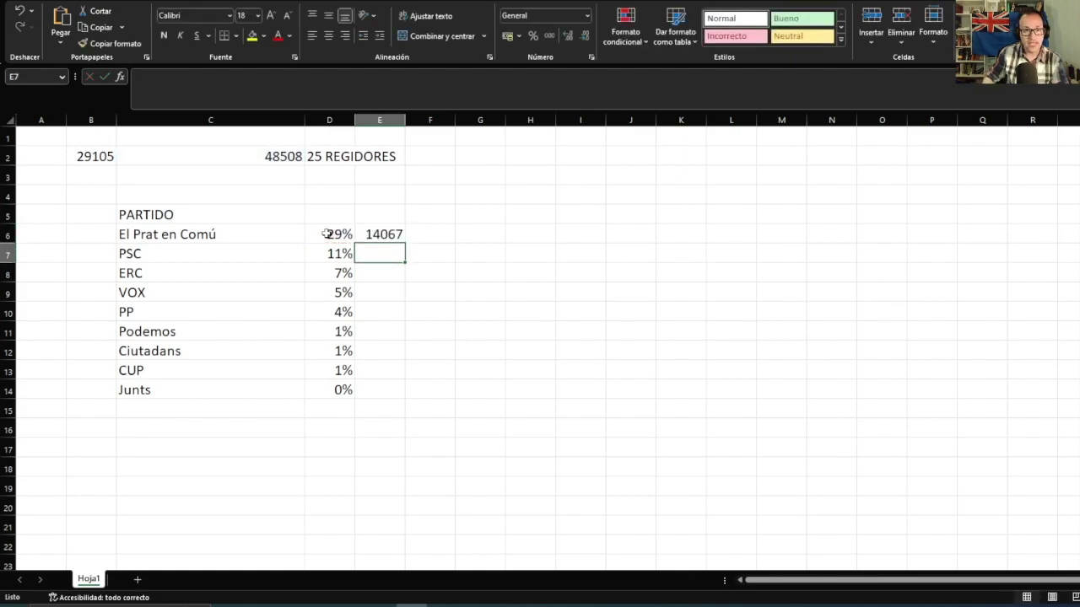
Try to fill the relative-reference vote formula from E6 down to E14
left_click(381, 235)
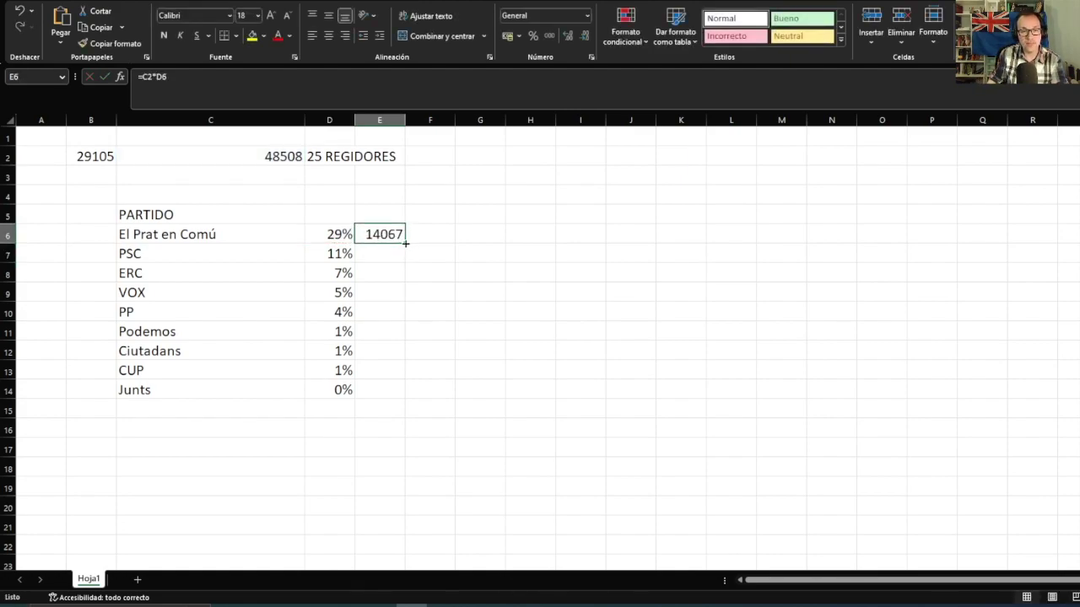
left_click_drag(406, 243, 405, 397)
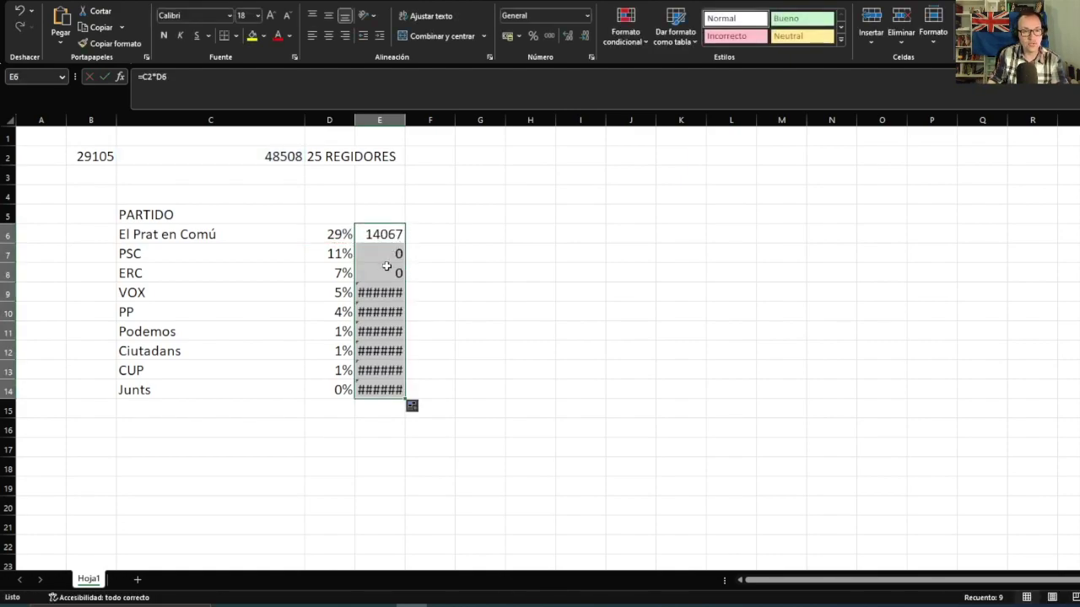
left_click_drag(388, 292, 384, 234)
Make the C2 reference absolute in E6 so the formula reads =$C$2*D6
left_click(384, 235)
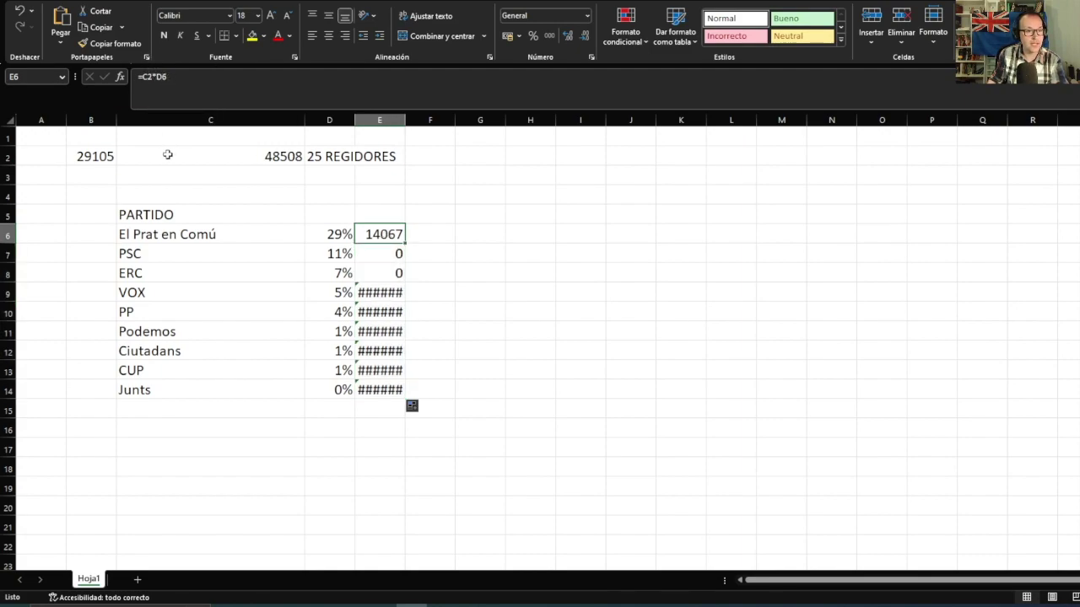
left_click(145, 75)
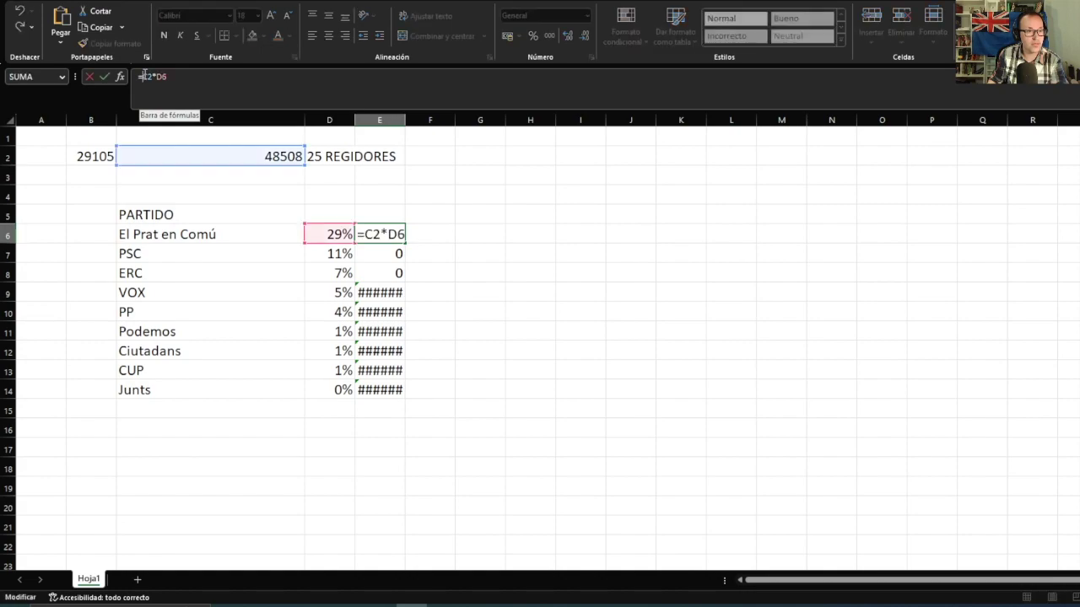
type("$")
left_click(153, 76)
type("$")
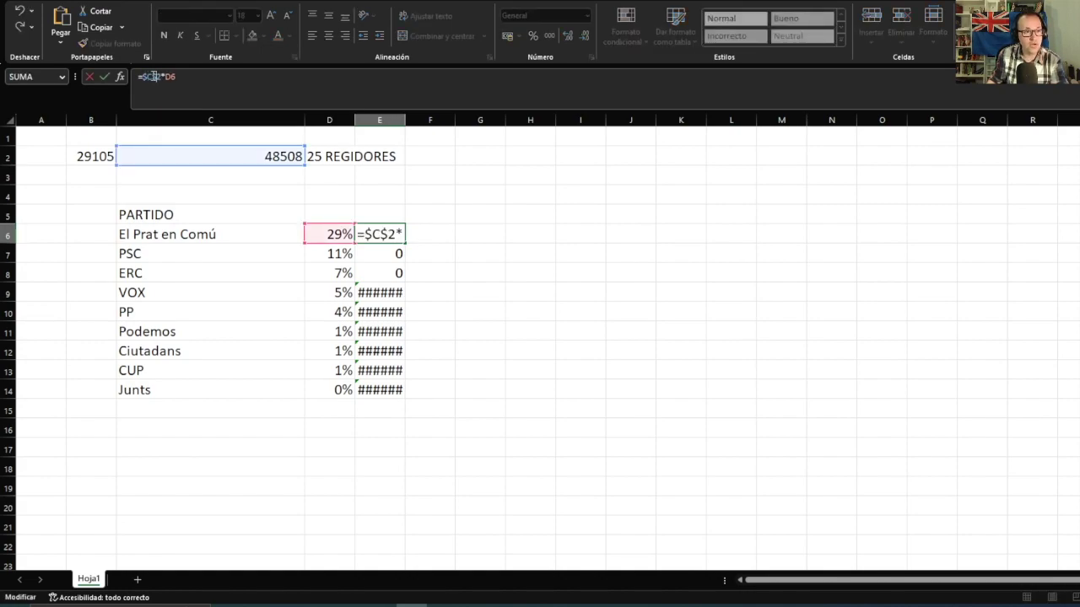
key("Return")
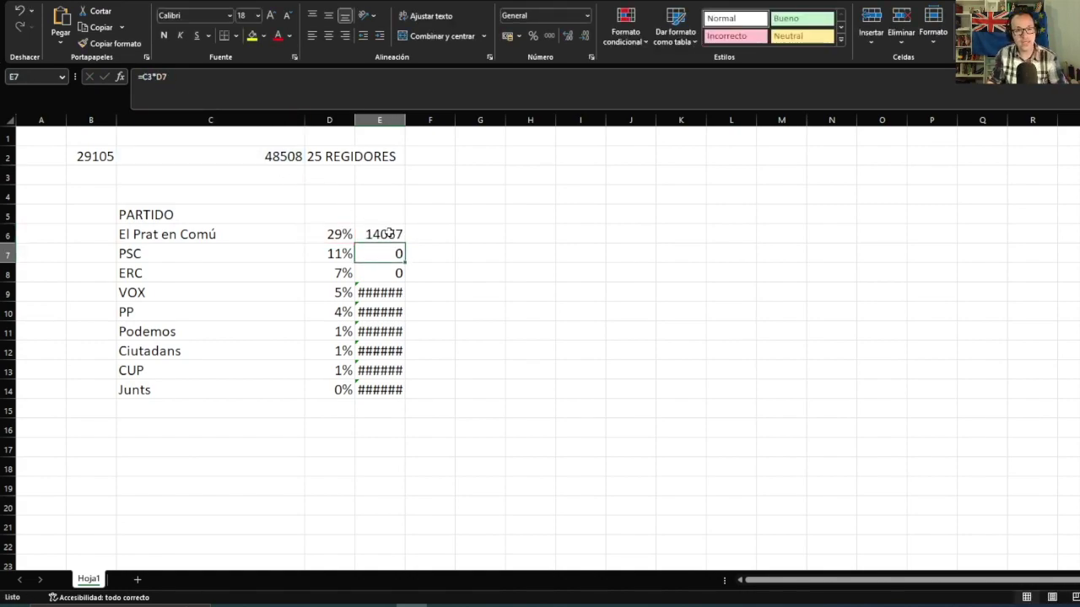
Fill the corrected E6 formula down to E14 and display the votes without decimals
left_click(397, 236)
double_click(402, 242)
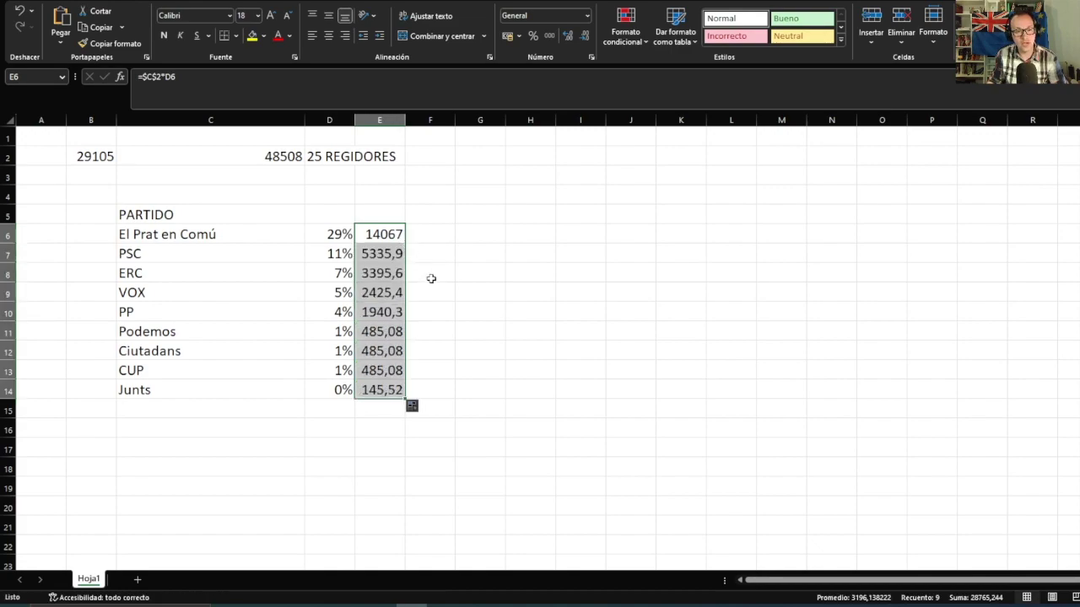
left_click(584, 35)
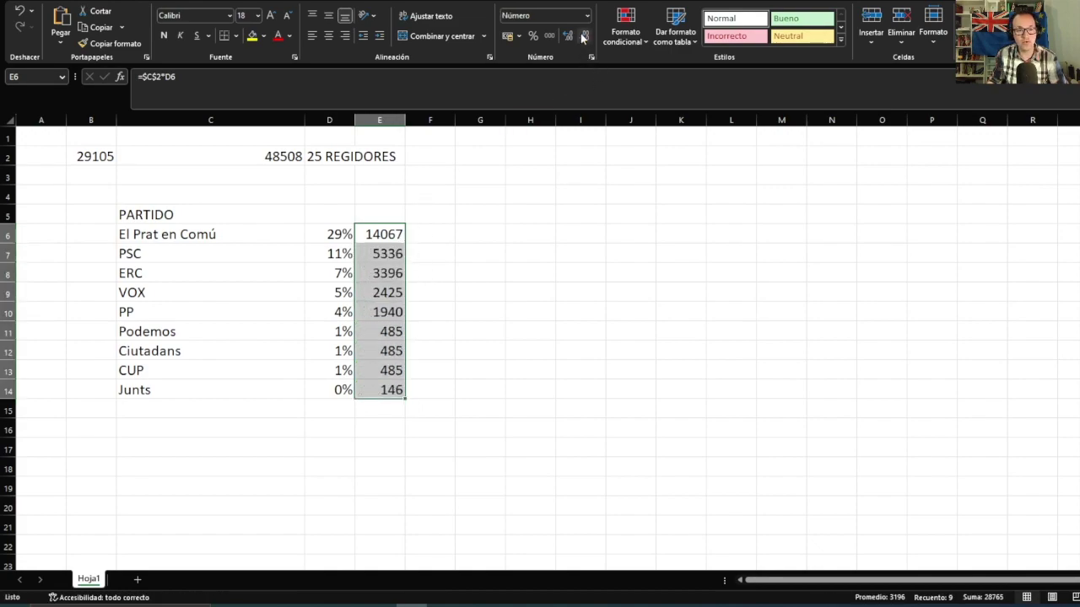
left_click(407, 373)
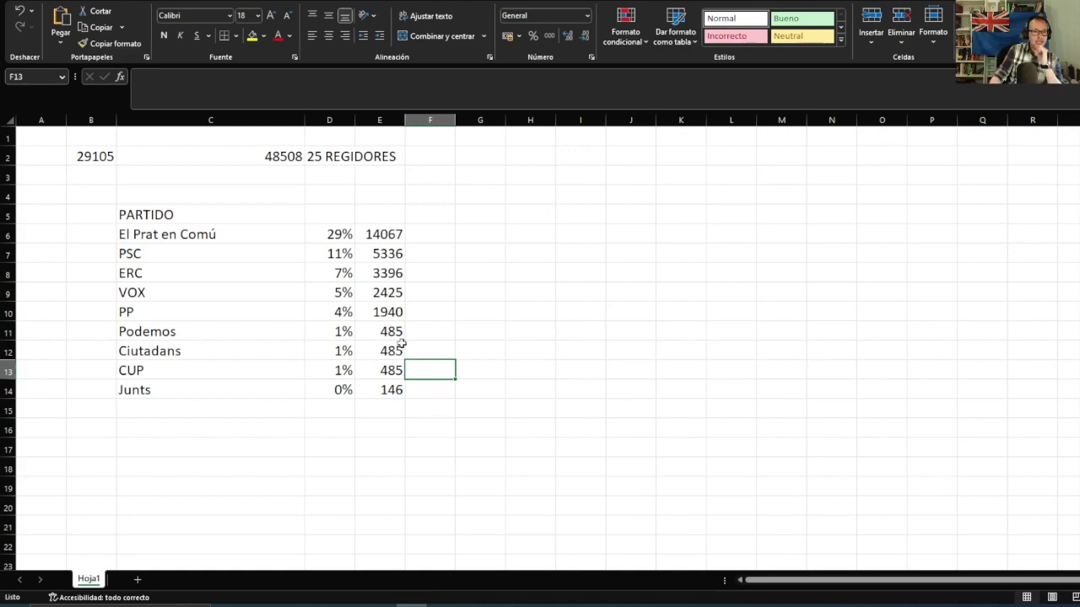
Add a thousands separator to the estimated votes in E6:E14, keeping zero decimal places
left_click_drag(380, 235, 373, 387)
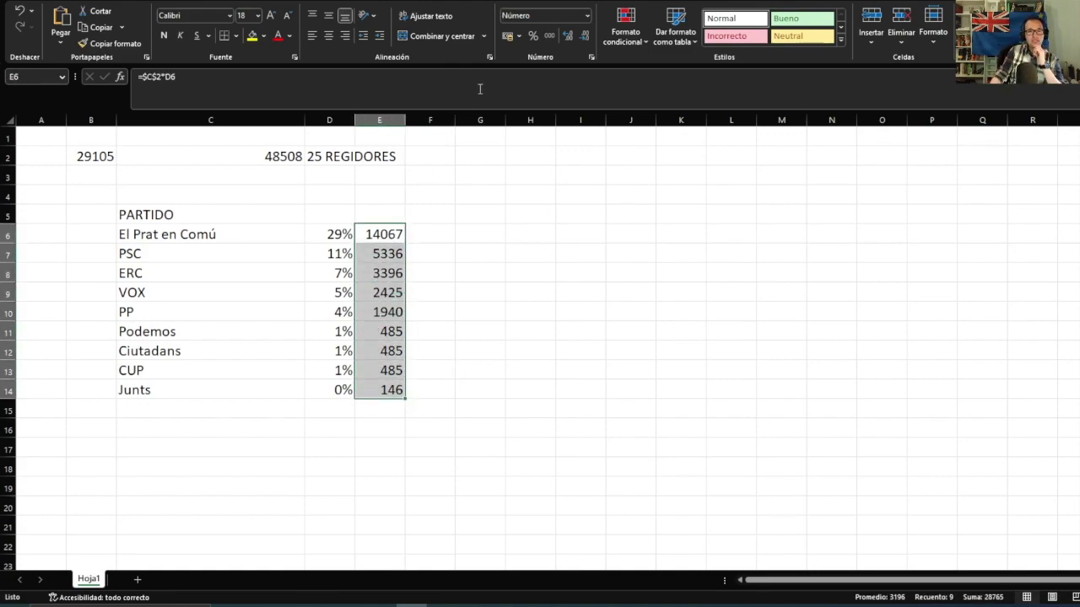
left_click(587, 15)
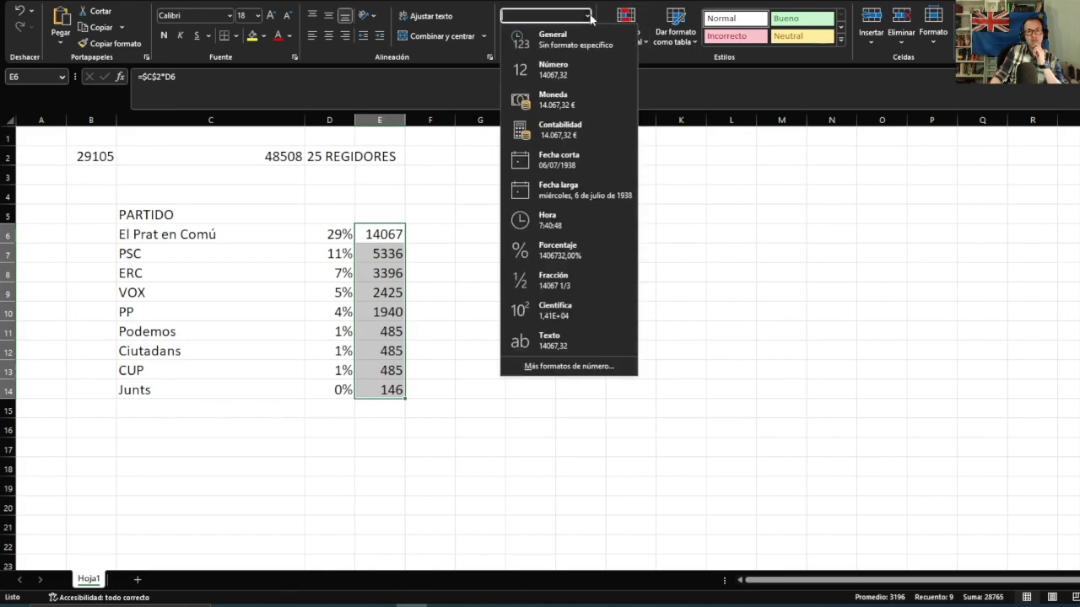
left_click(569, 366)
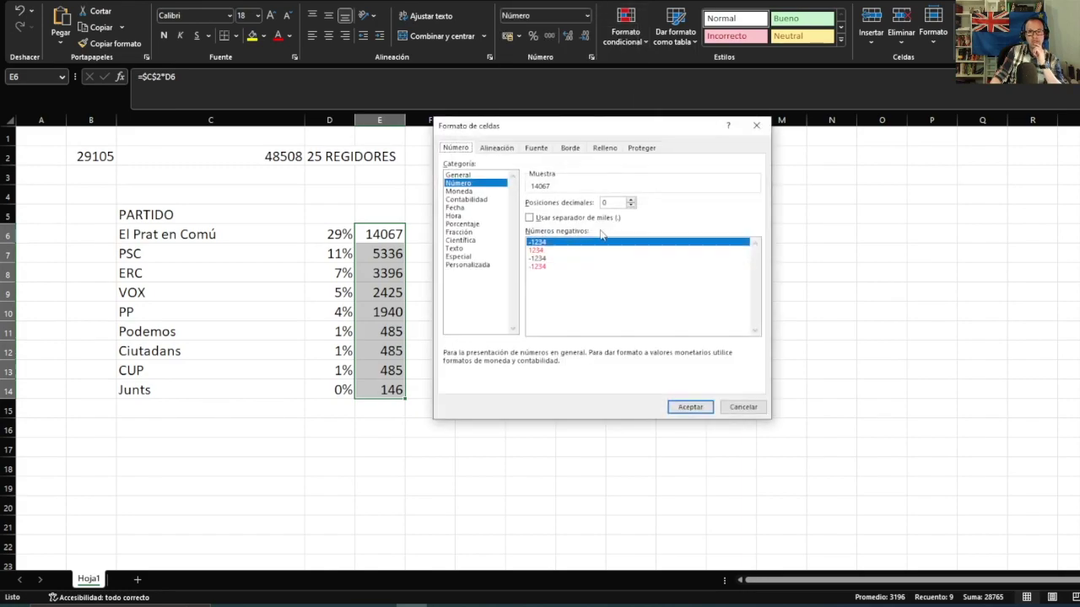
left_click(574, 218)
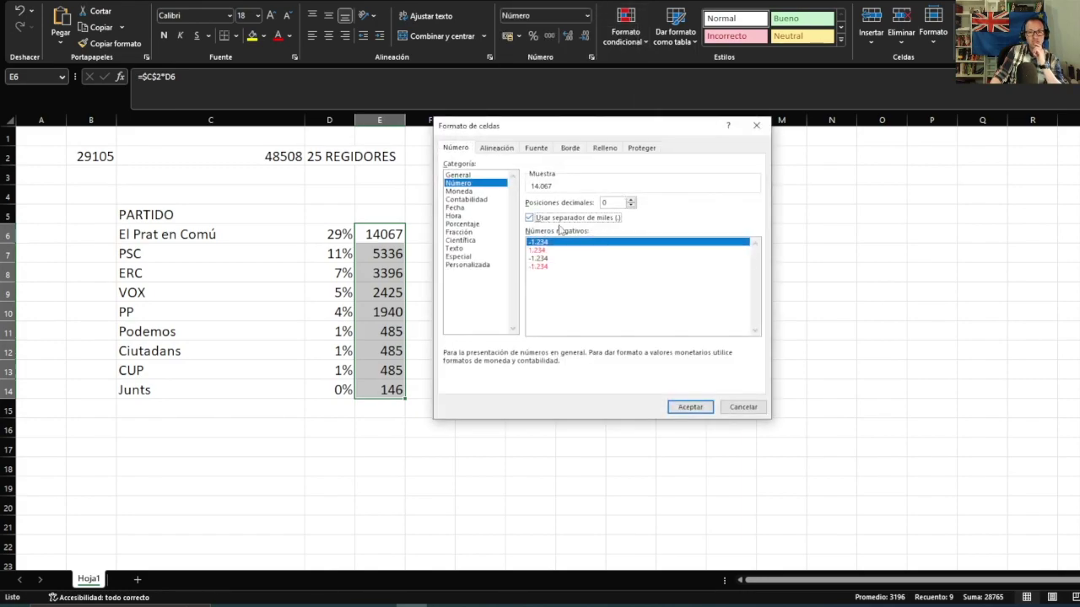
left_click(690, 407)
left_click(460, 336)
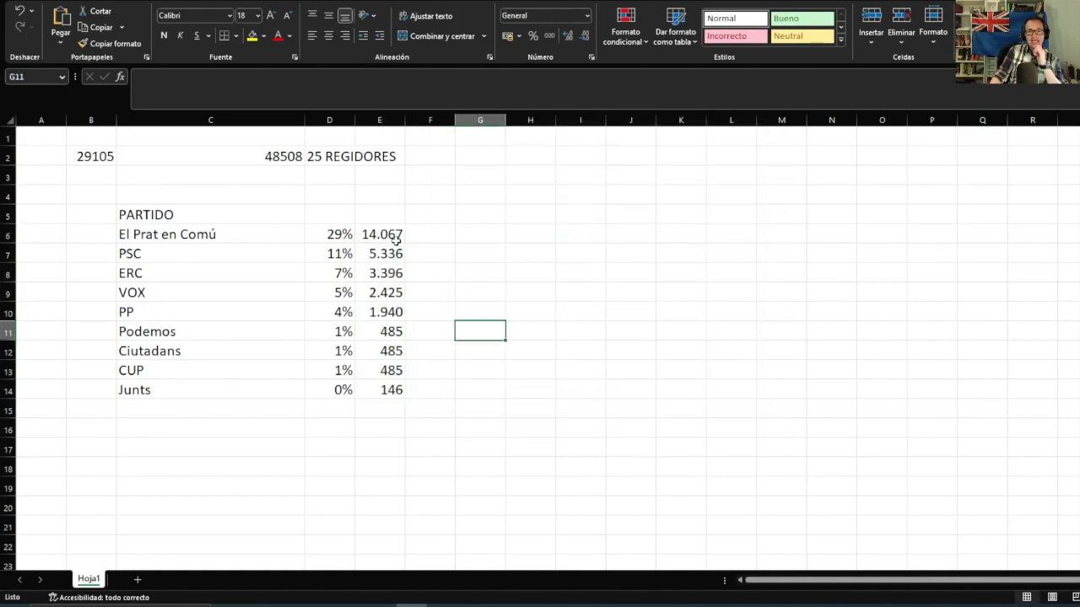
Review the estimated votes and their formulas party by party from El Prat en Comú to CUP
left_click(393, 239)
left_click(397, 255)
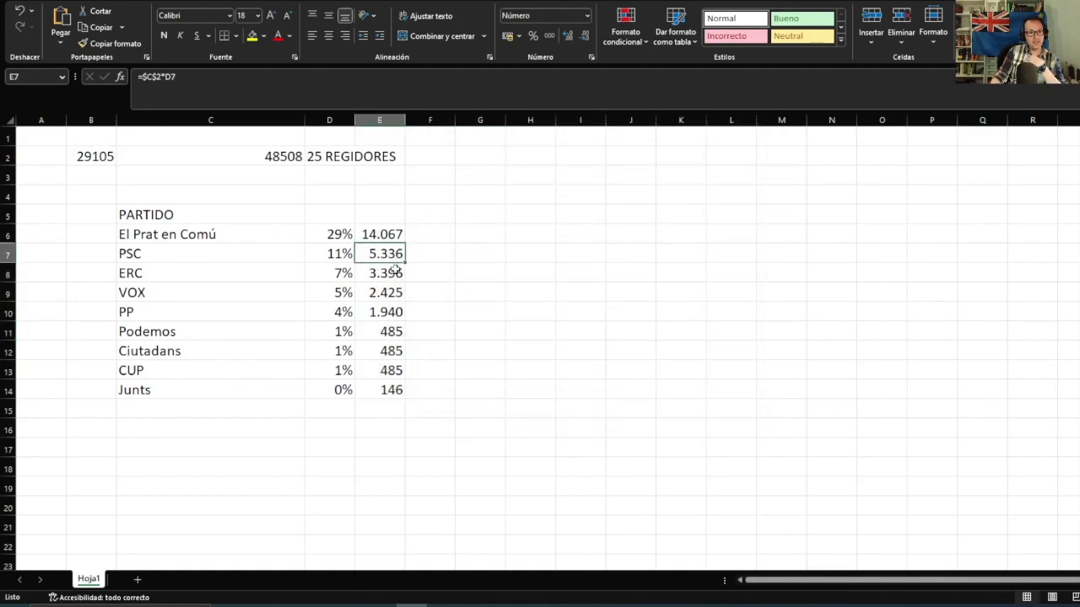
left_click(397, 273)
left_click(398, 292)
left_click(394, 313)
left_click(394, 333)
left_click(399, 353)
left_click(398, 367)
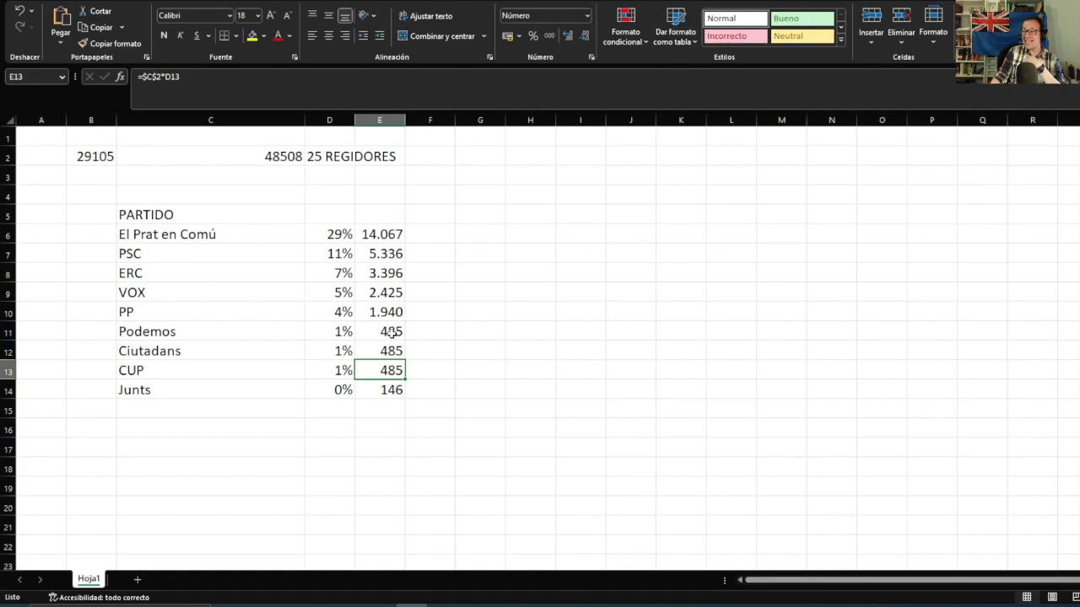
Compare the percentages in D6:D14 and the vote estimates with the base figures in B2 and C2
left_click_drag(335, 234, 342, 391)
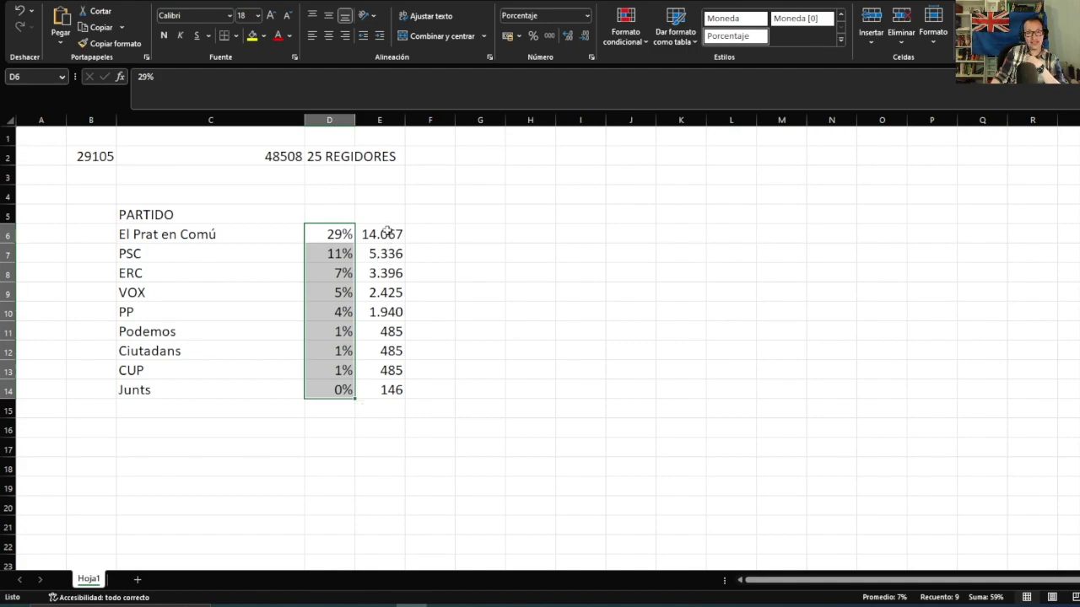
left_click(92, 154)
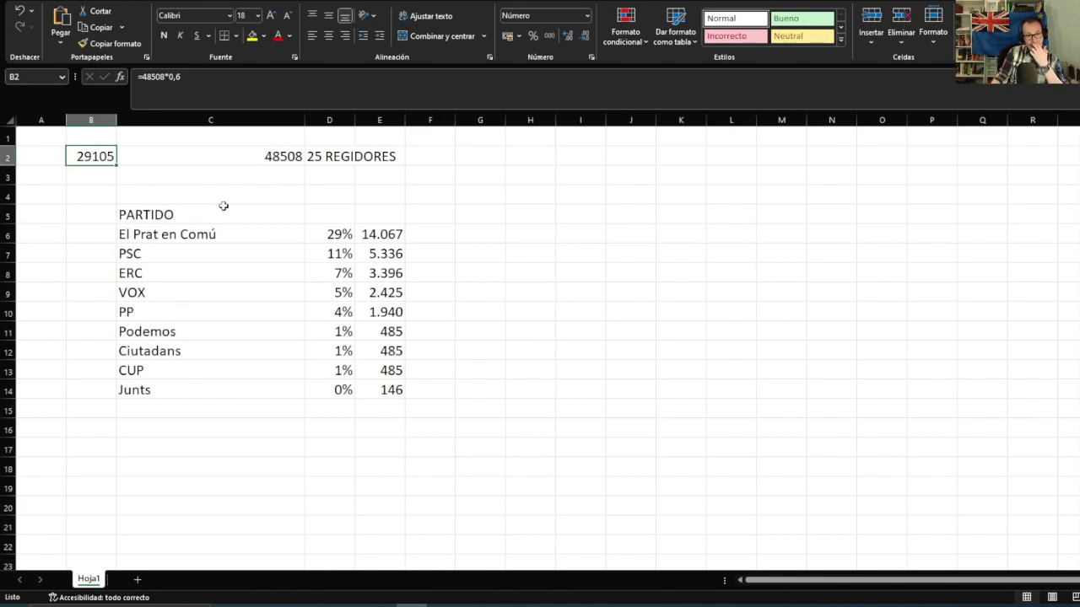
left_click(376, 236)
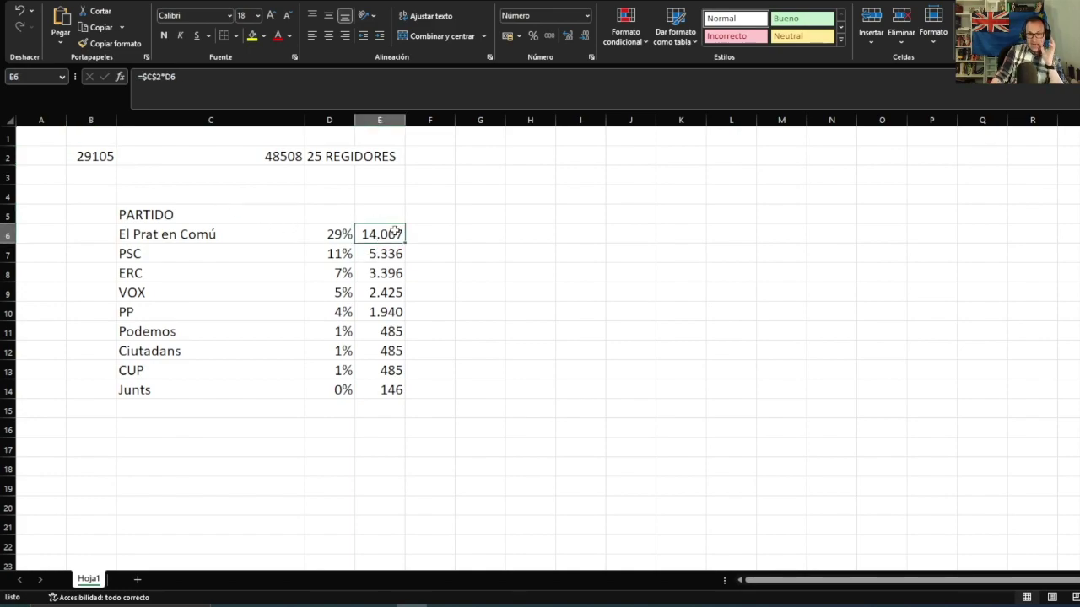
left_click(343, 312)
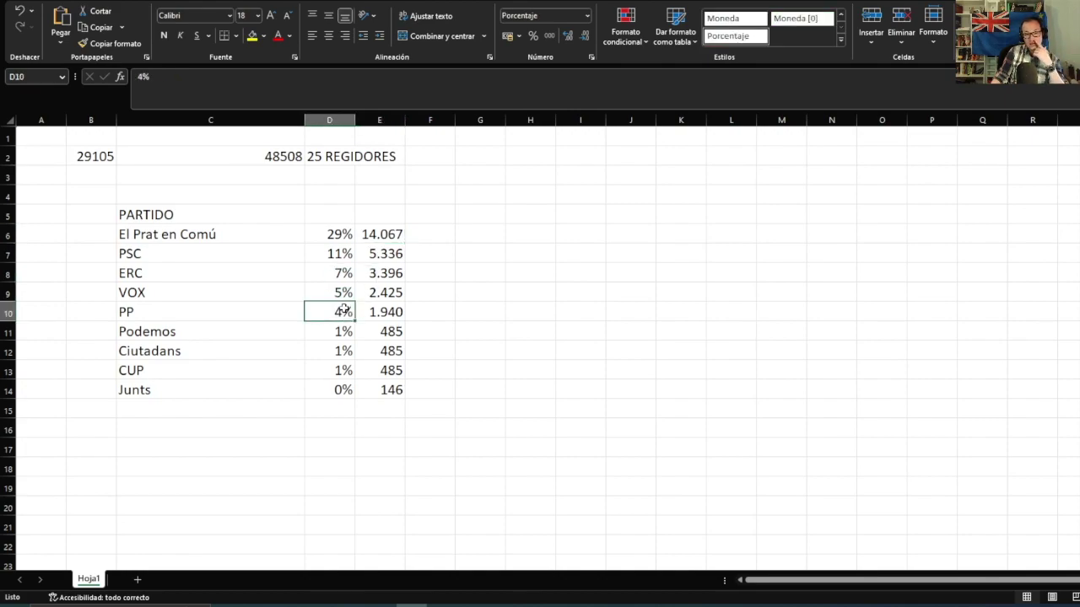
left_click_drag(359, 234, 346, 272)
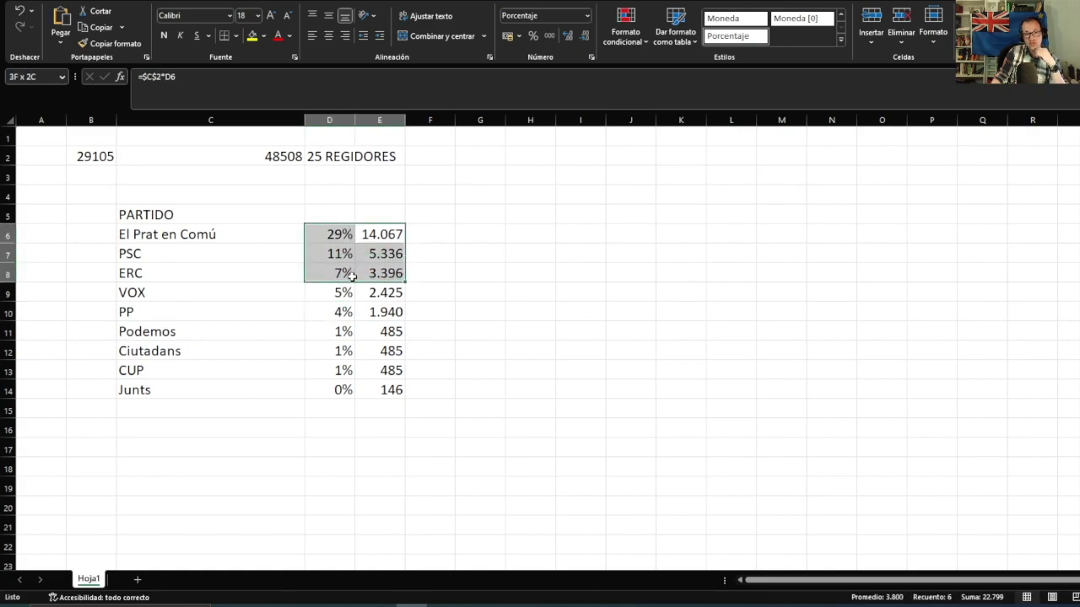
left_click(358, 297)
left_click(342, 311)
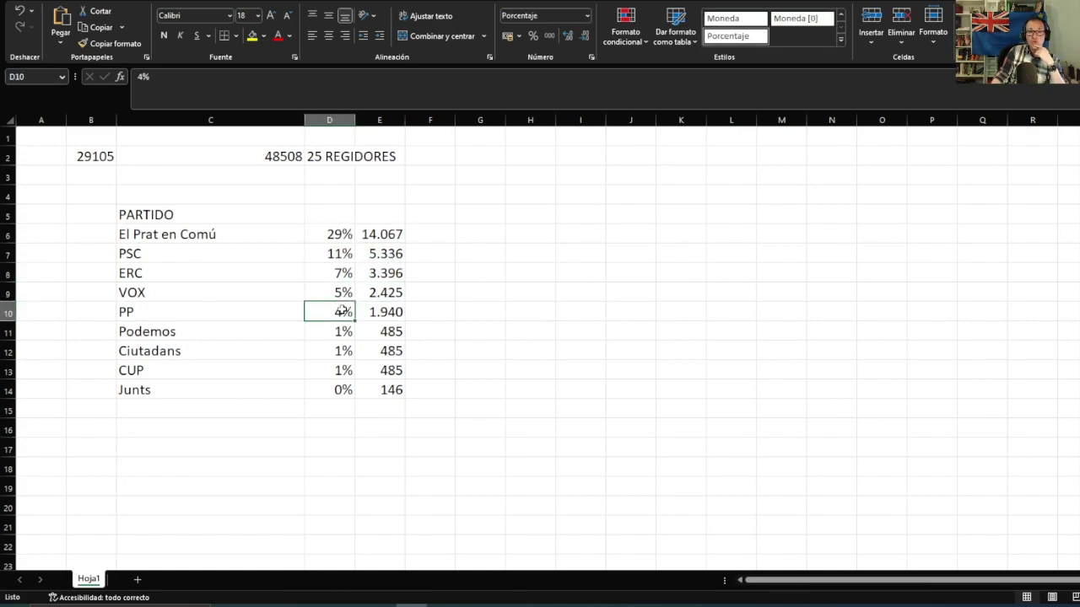
left_click(281, 156)
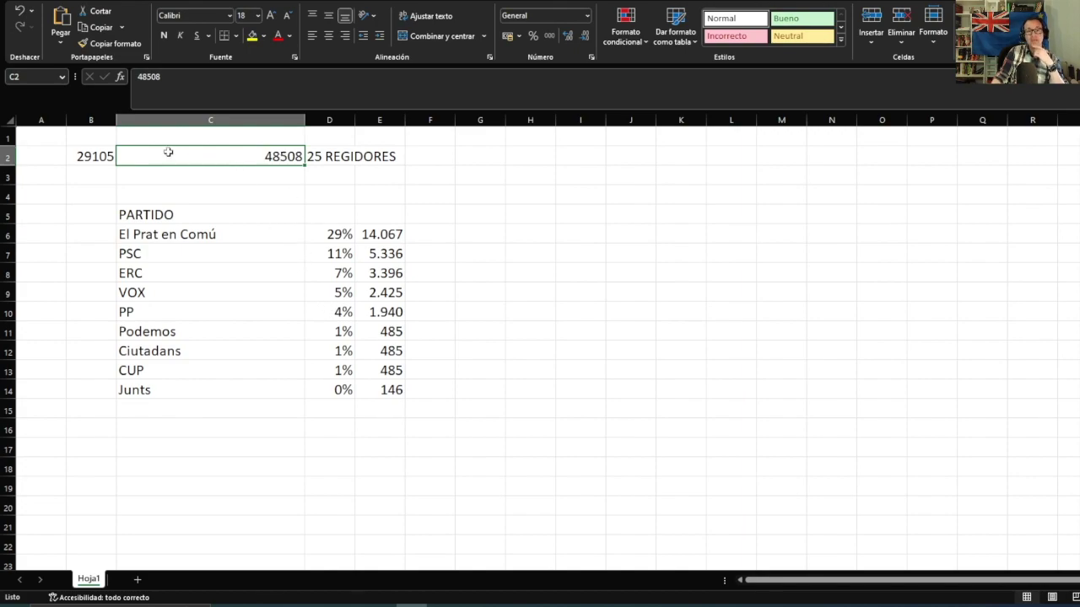
left_click(108, 152)
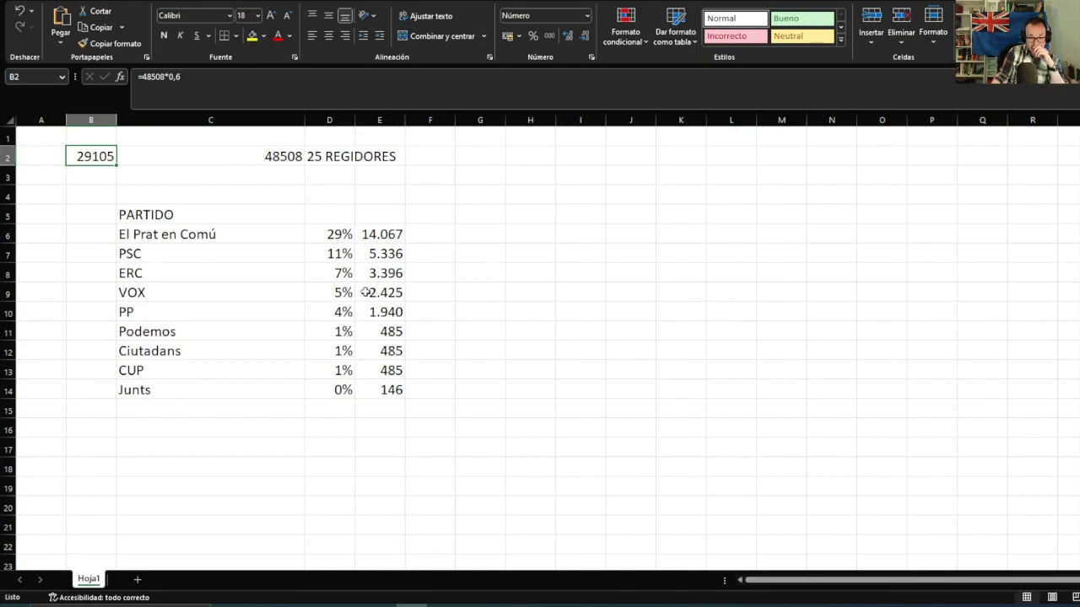
Copy the nine party names from C6:C14 into a second table starting at C18
left_click_drag(243, 238, 275, 383)
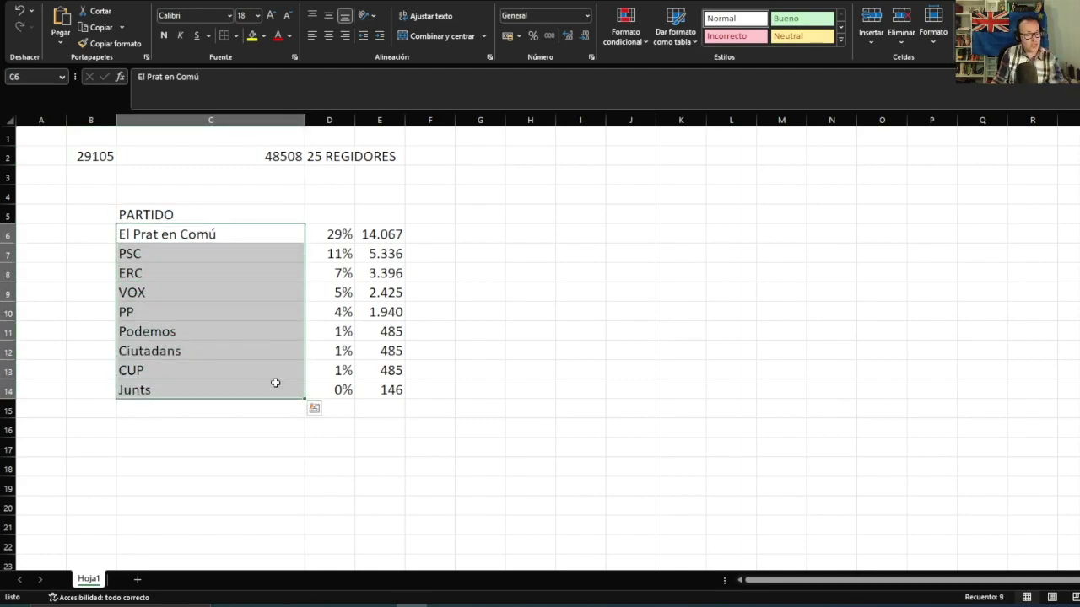
key("ctrl+c")
left_click(232, 461)
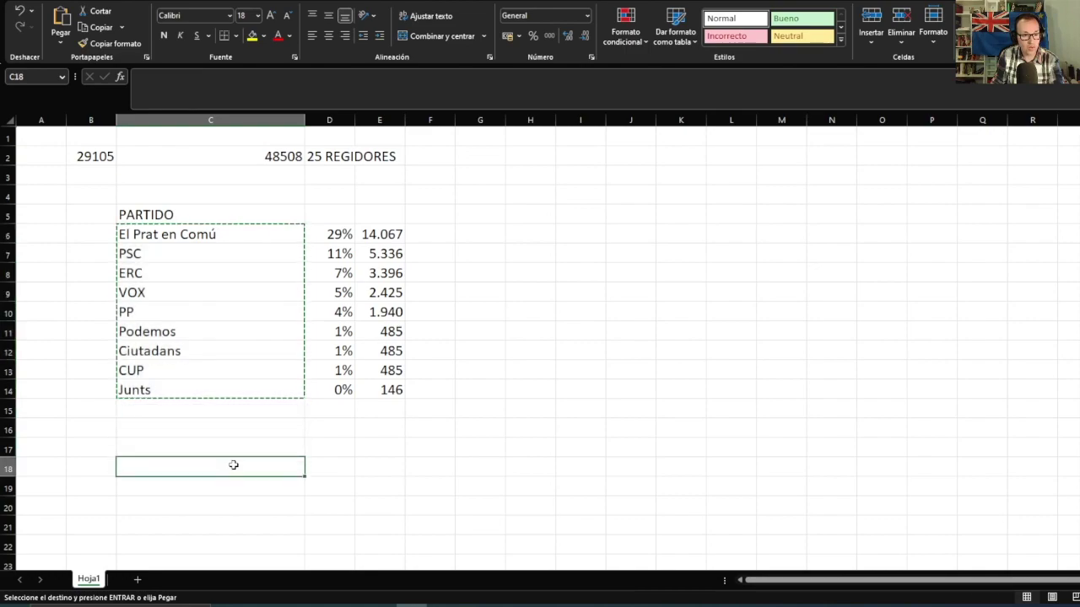
key("ctrl+v")
Calculate El Prat en Comú's share of the B2 total in D18 with the formula =(E6/$B$2)*100
left_click(329, 468)
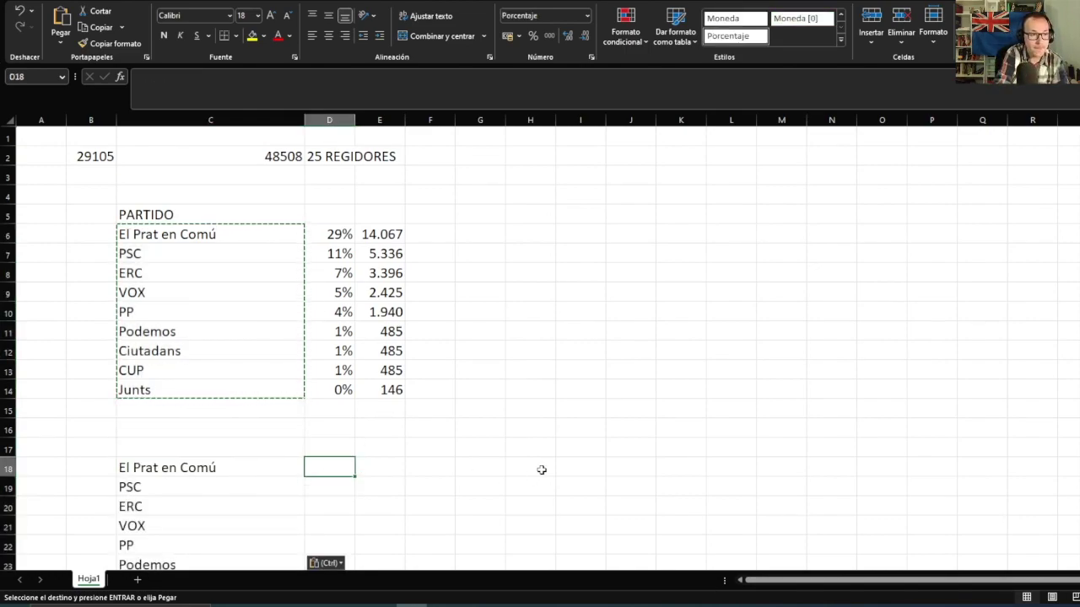
type("=(")
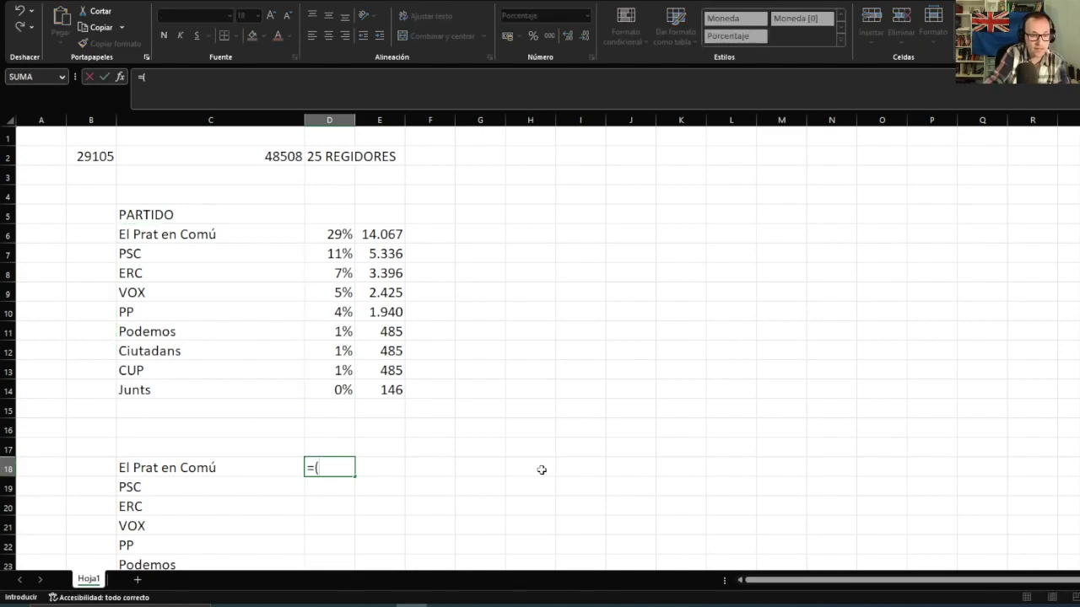
left_click(389, 233)
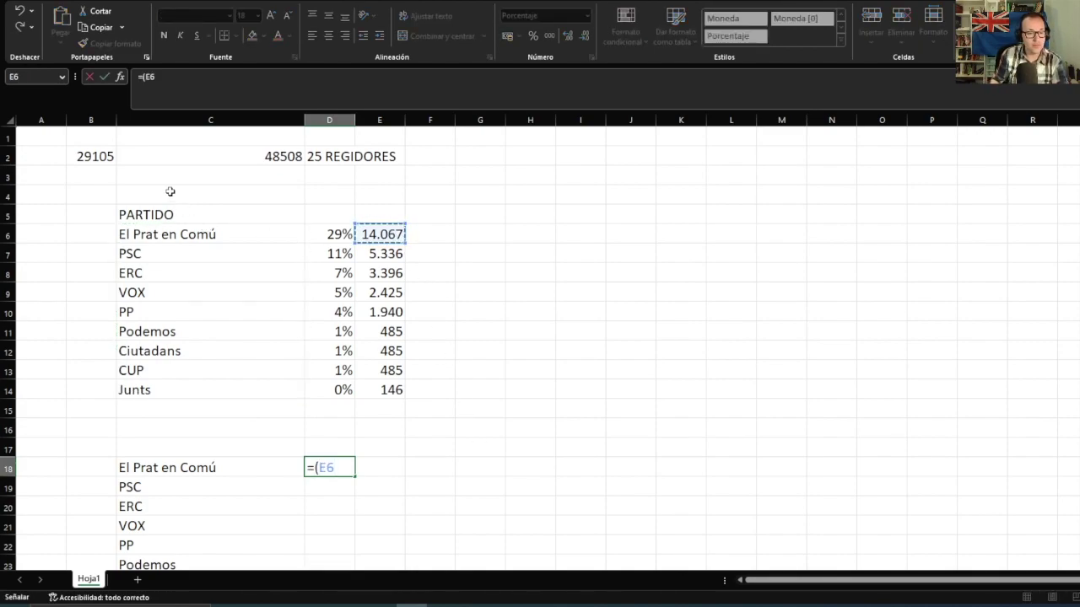
type("/")
left_click(89, 152)
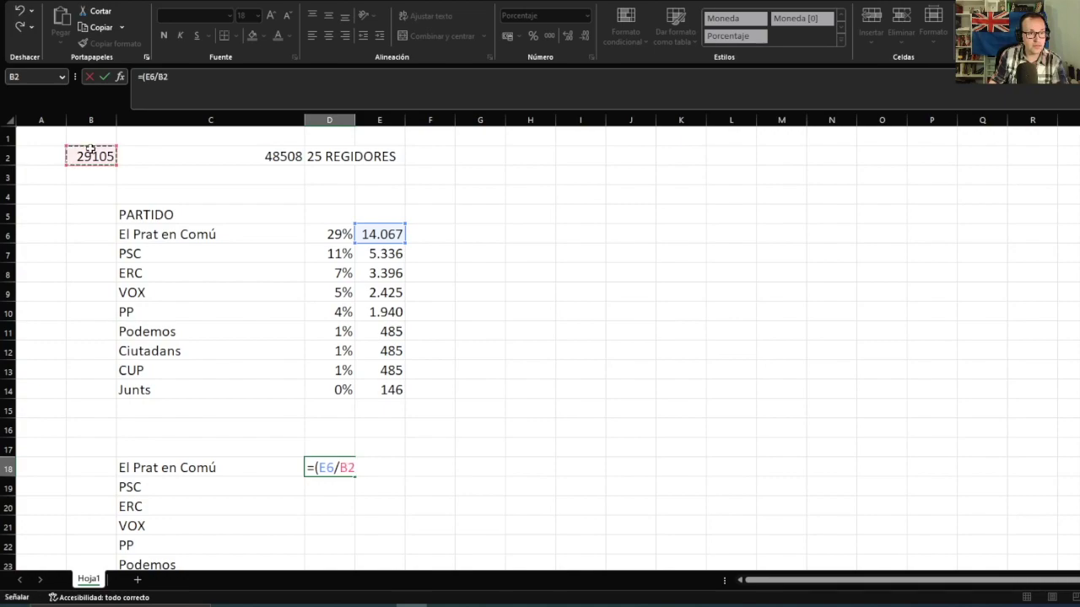
left_click(158, 76)
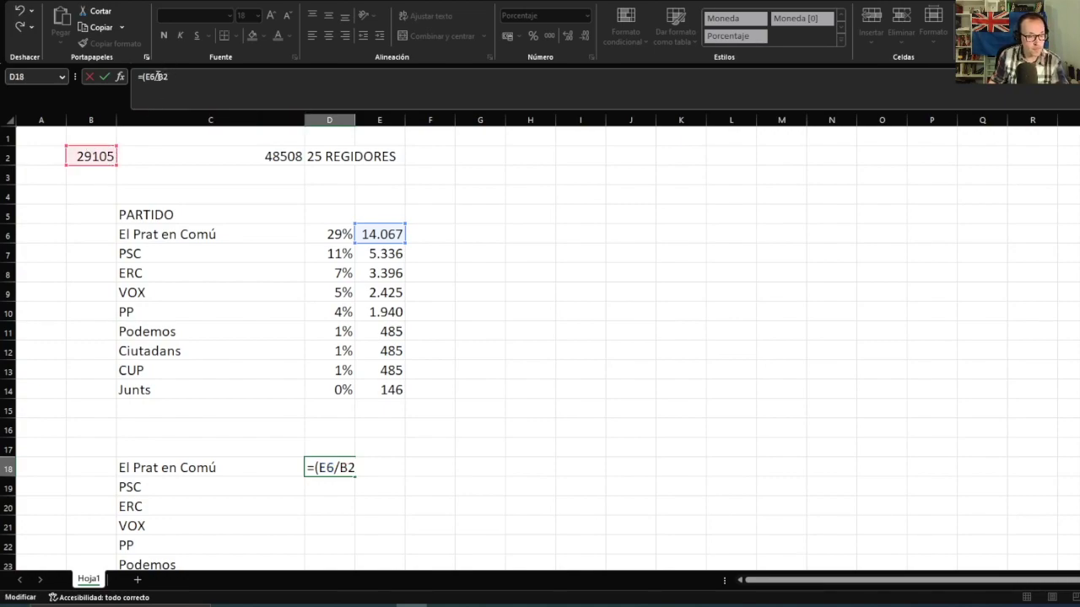
type("$")
left_click(167, 76)
type("$")
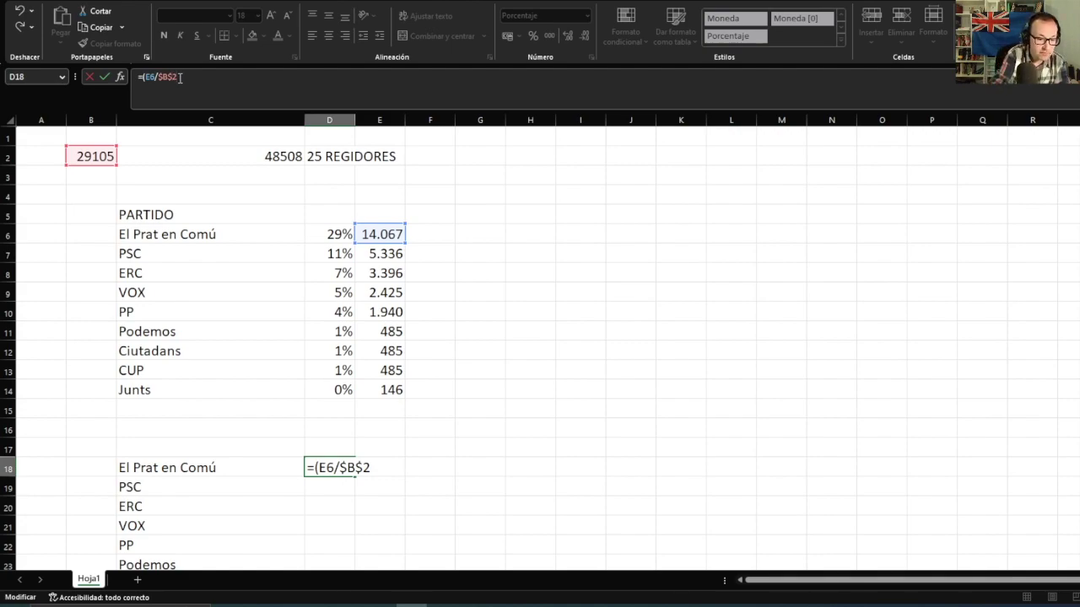
type(")*100")
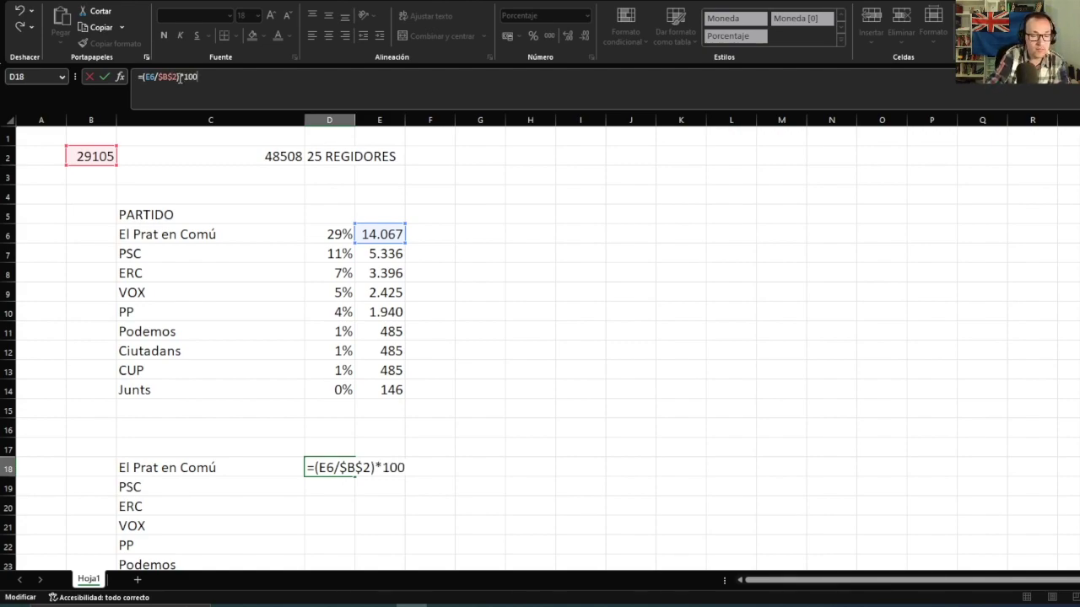
key("Return")
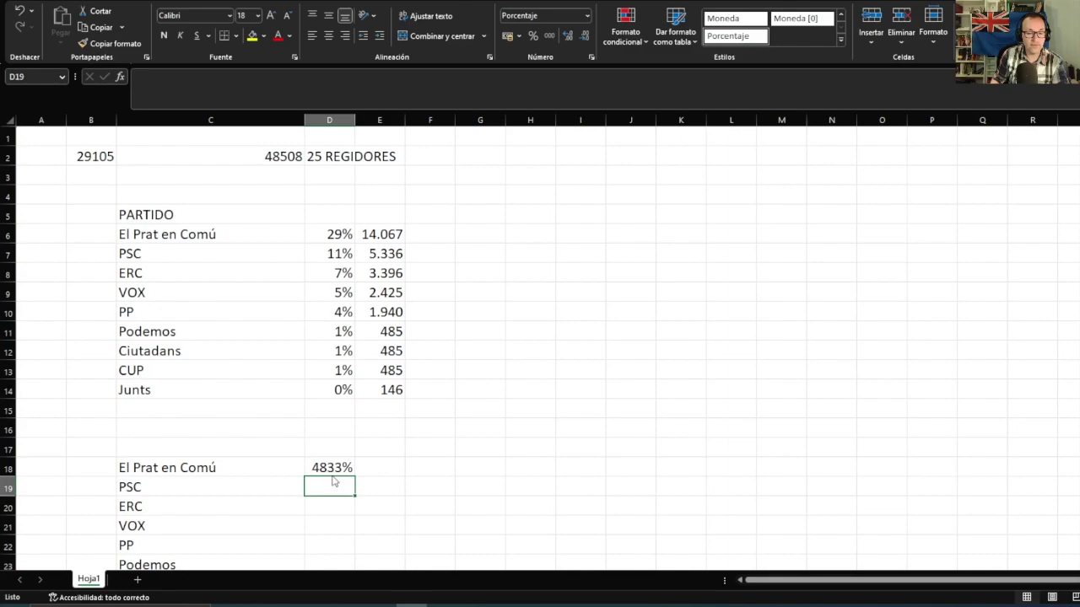
Remove the multiplication by 100 from D18 so the formula reads =(E6/$B$2)
scroll(338, 460, "down", 1)
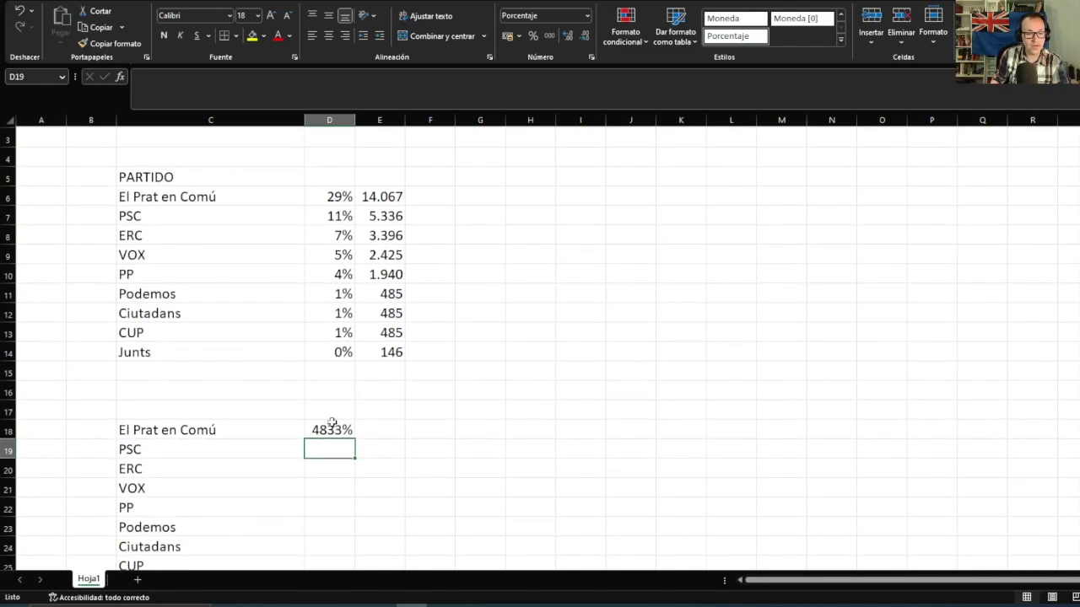
left_click(329, 427)
left_click(221, 78)
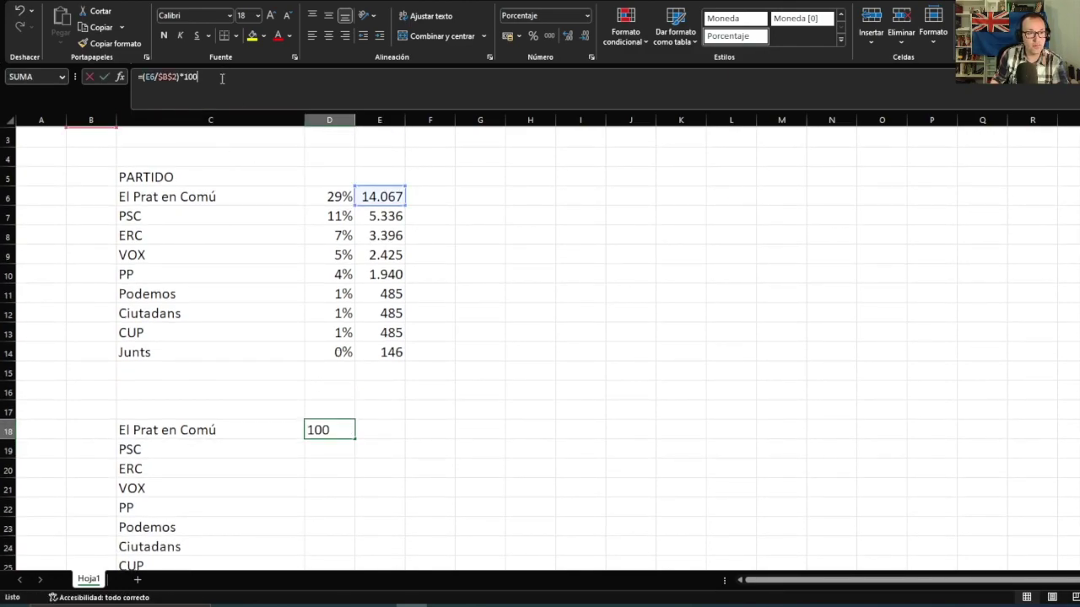
key("BackSpace")
key("BackSpace")
key("BackSpace")
key("BackSpace")
key("Return")
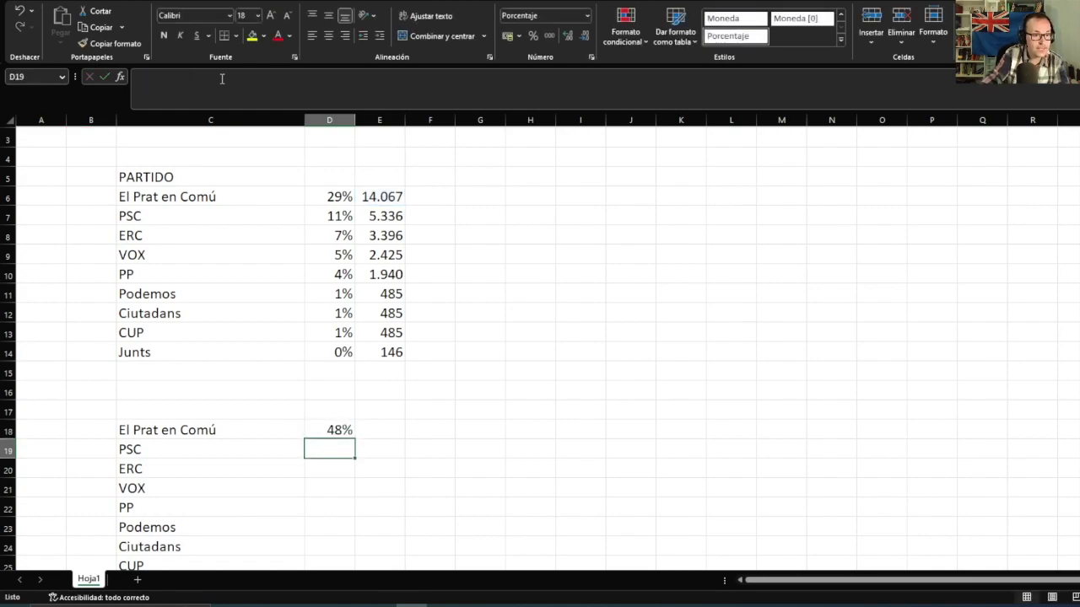
Fill the D18 share formula down to D26 and check the shares from PSC to PP
scroll(349, 354, "down", 1)
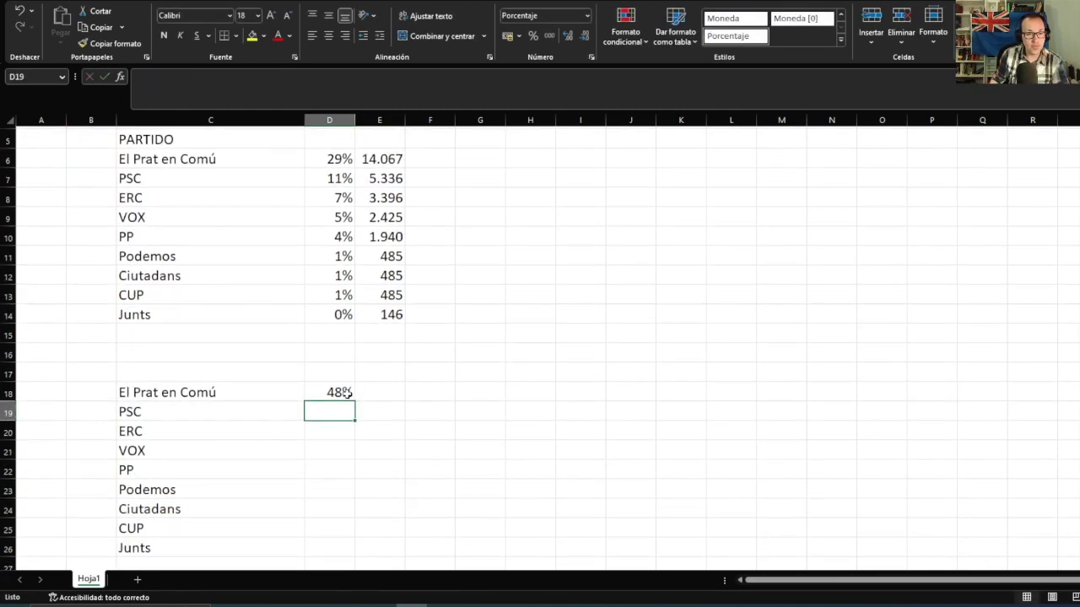
left_click(347, 393)
double_click(355, 403)
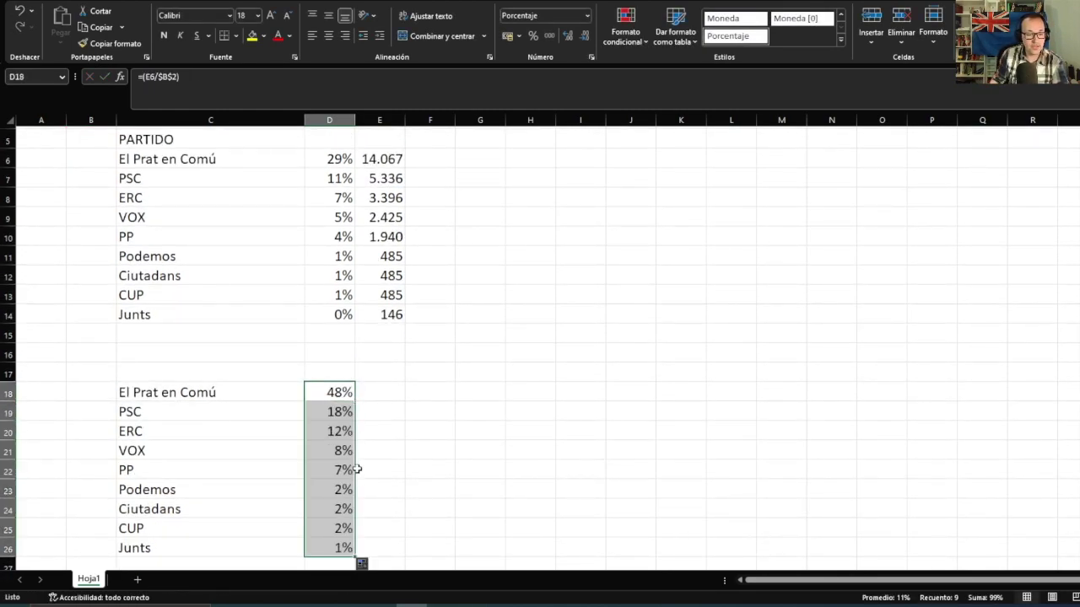
left_click(336, 418)
left_click(337, 431)
left_click(338, 451)
left_click(339, 470)
Shade the Podemos, Ciutadans, CUP and Junts rows in C23:D26 light orange
left_click_drag(335, 489, 339, 547)
left_click_drag(238, 494, 337, 548)
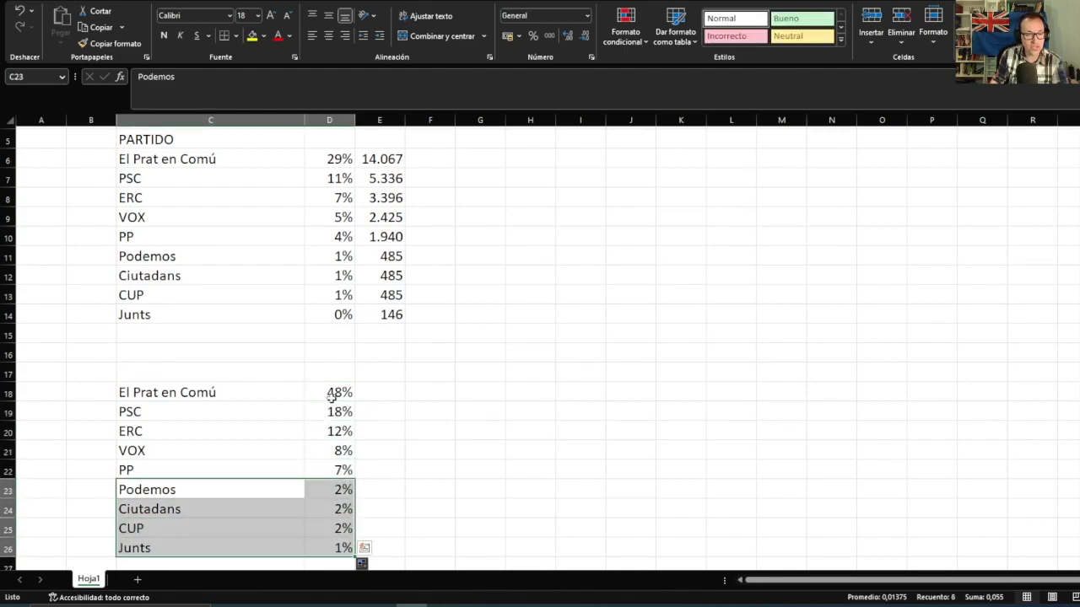
left_click(264, 37)
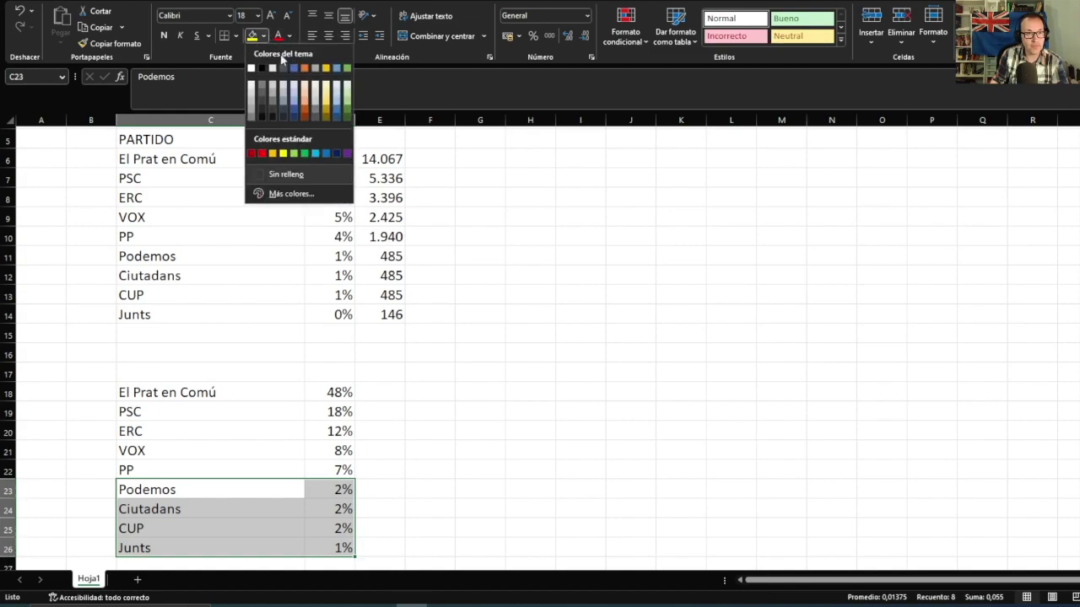
left_click(308, 99)
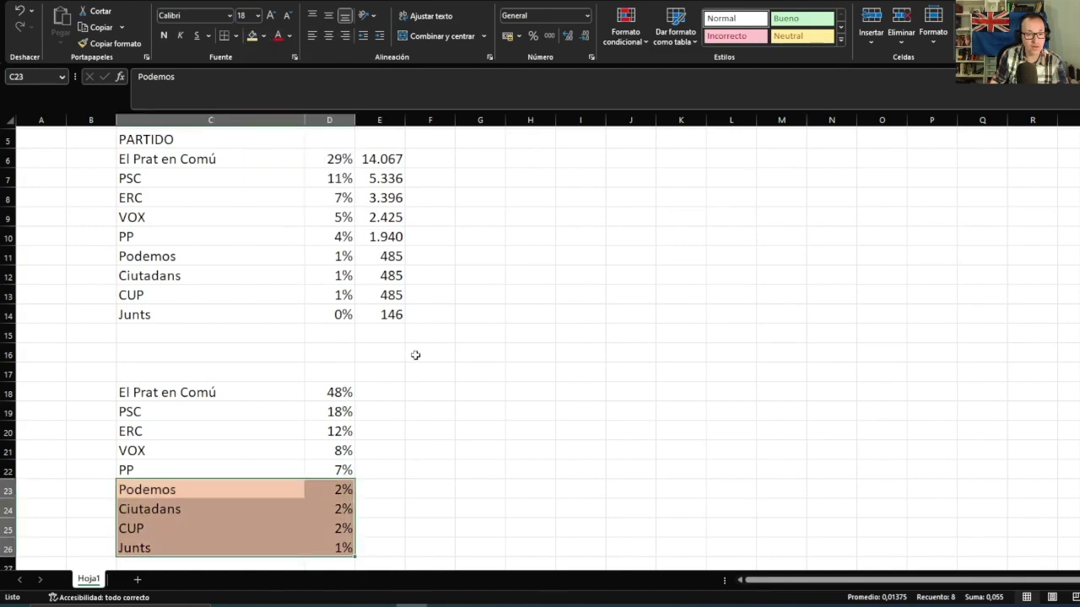
left_click(367, 426)
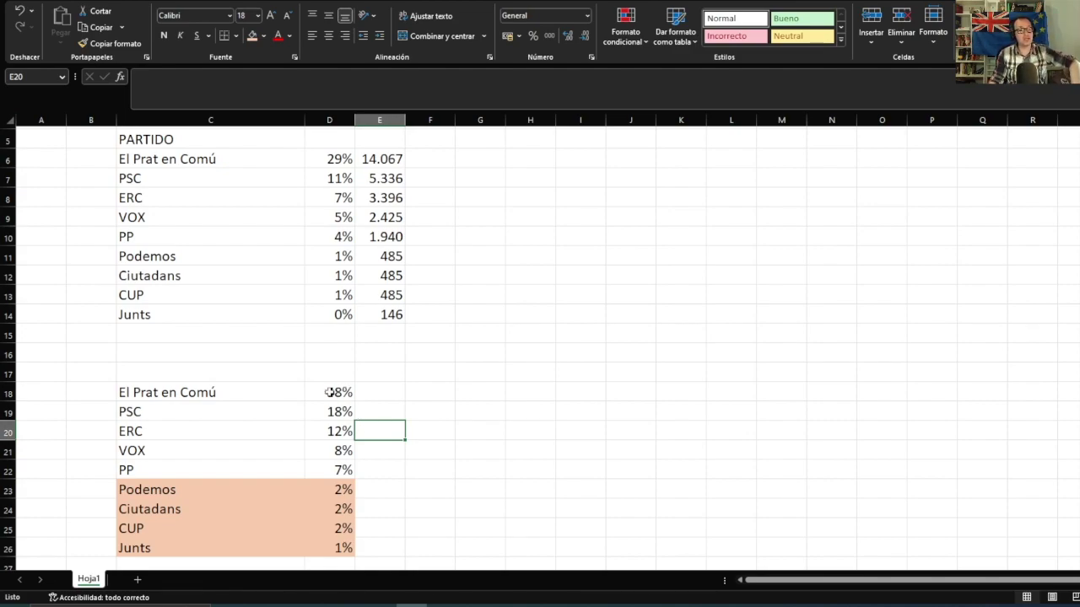
Highlight the El Prat en Comú to PP shares in C18:D22 to examine the unshaded parties
left_click(211, 394)
left_click_drag(211, 394, 336, 470)
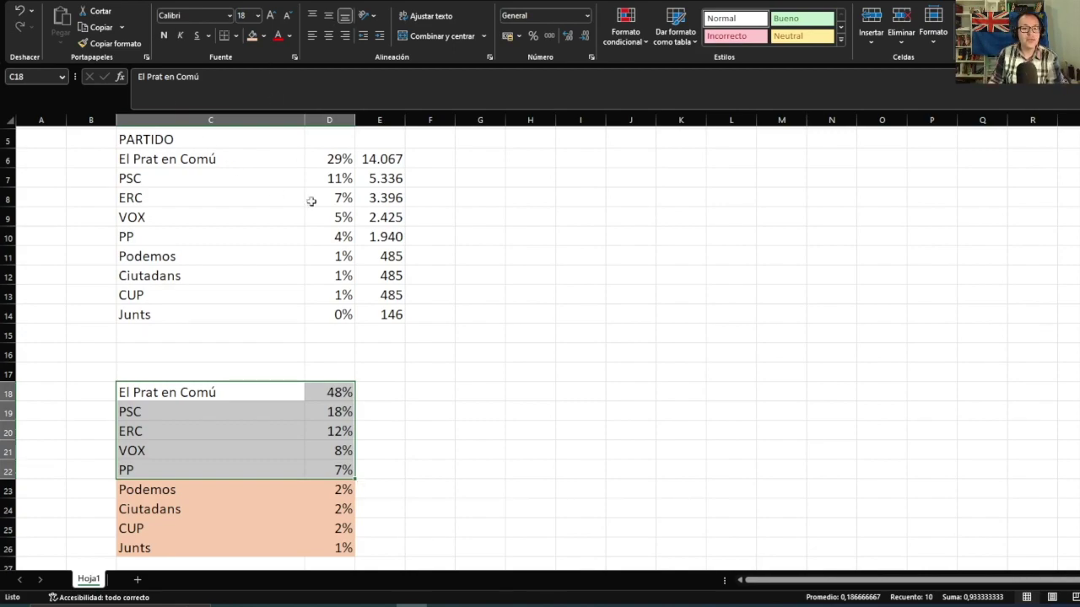
scroll(419, 199, "up", 2)
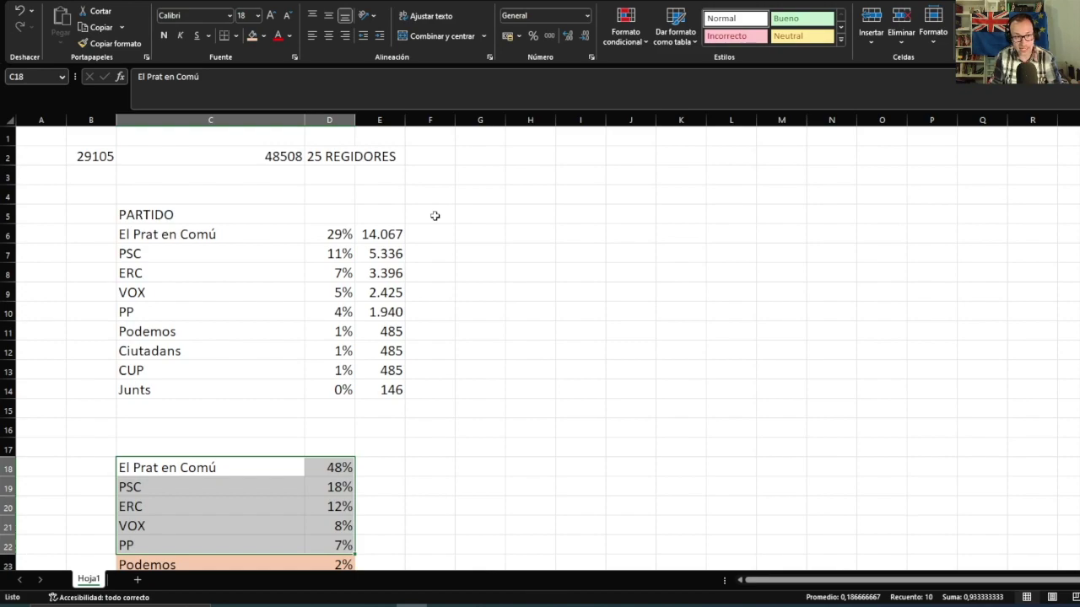
Enter the column header PORCENT. in D5 above the party percentages
left_click(435, 216)
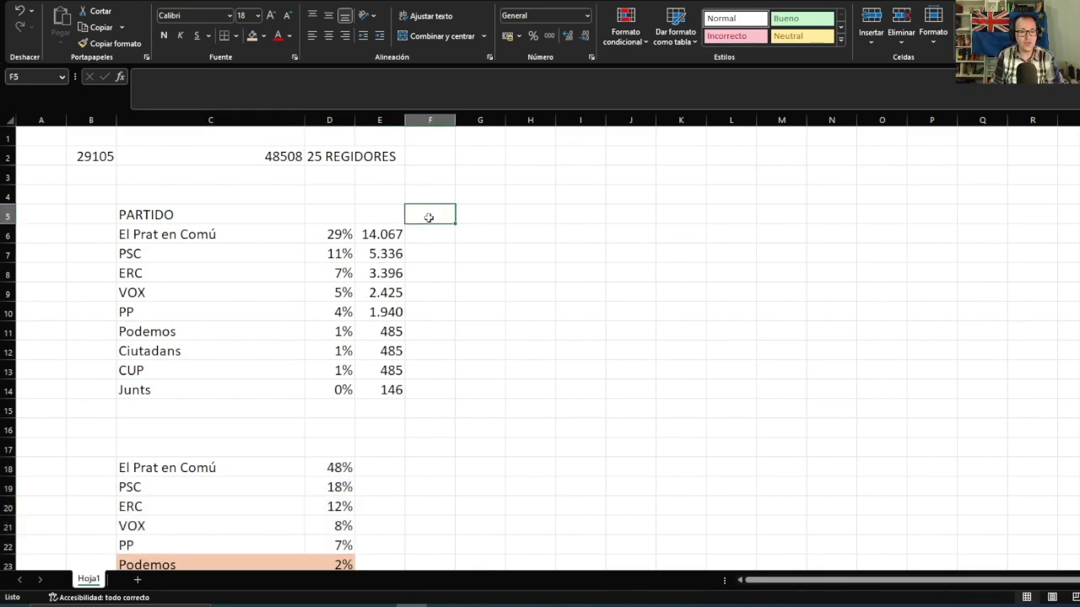
left_click(393, 216)
left_click(337, 208)
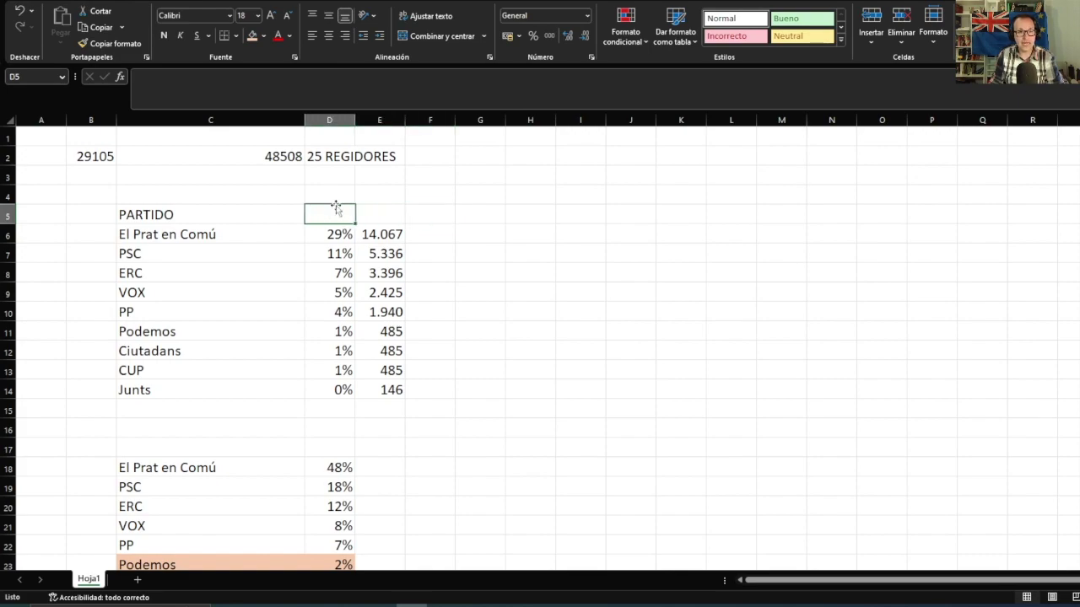
type("PORCENTA")
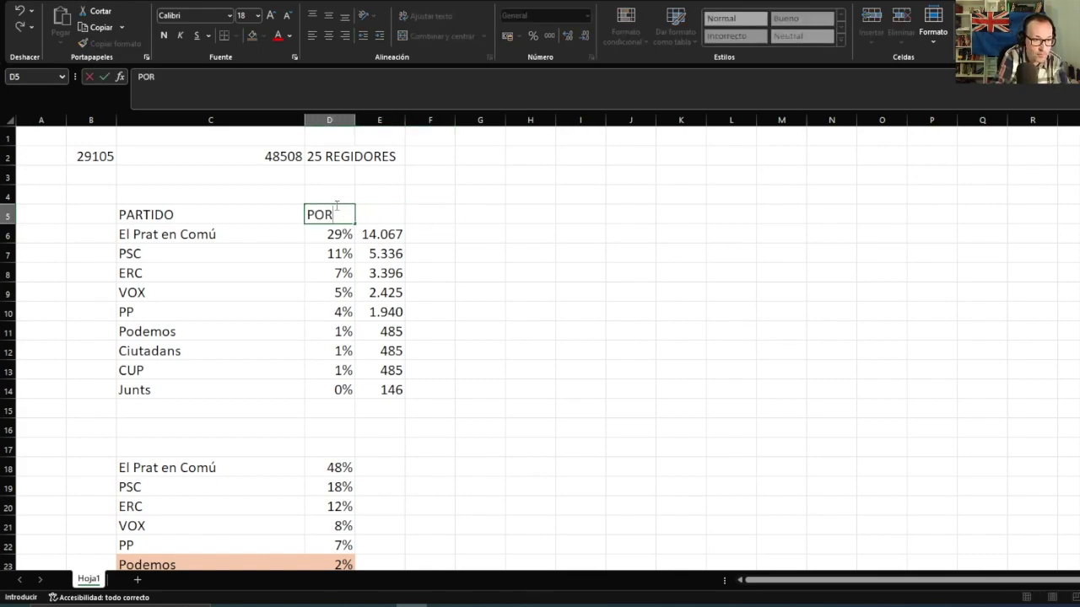
key("BackSpace")
key("BackSpace")
key("BackSpace")
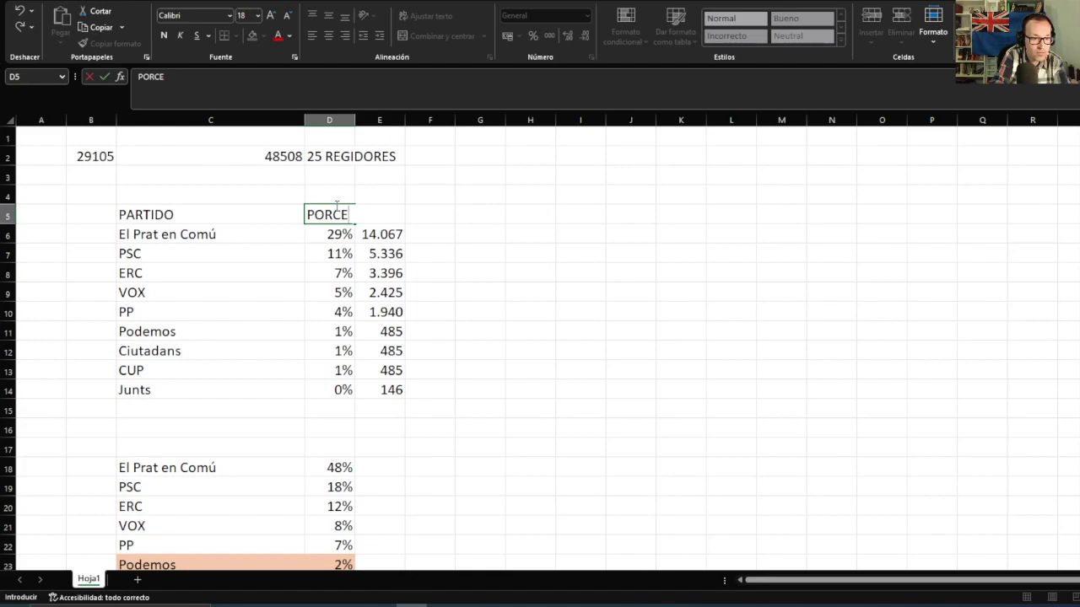
key("BackSpace")
key("BackSpace")
type("CENT.")
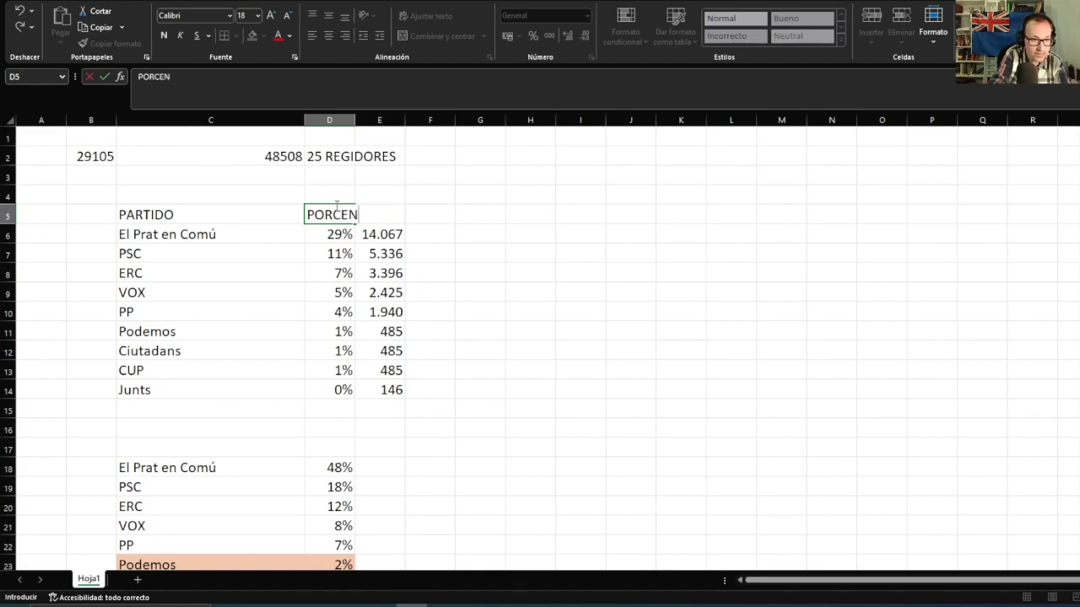
Enter the header VOTOS in E5 and widen columns D and E to fit their contents
key("Tab")
type("VOTOS")
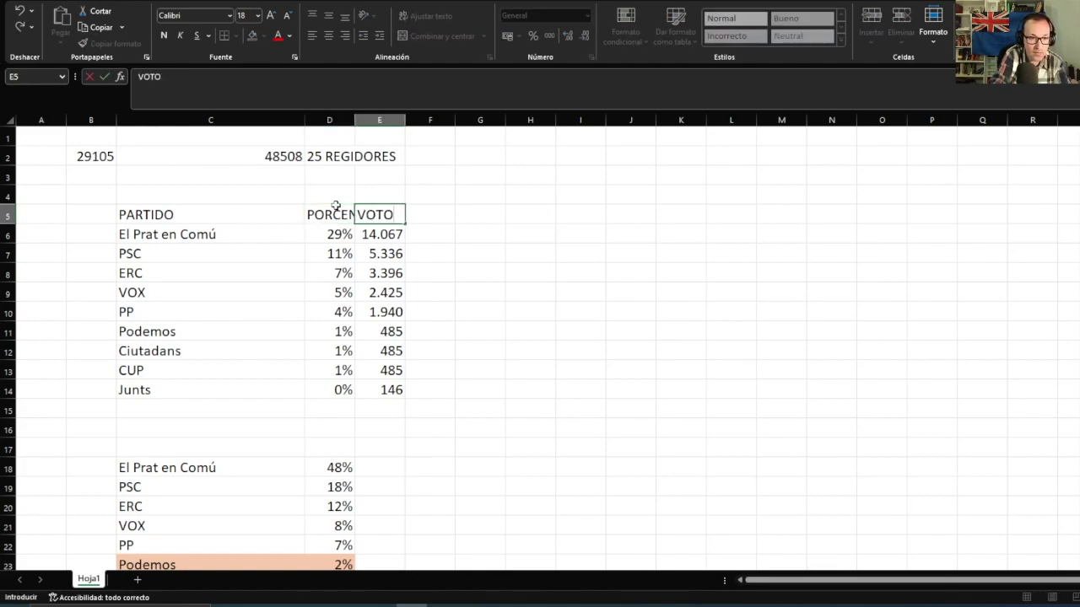
key("Return")
left_click_drag(355, 120, 395, 125)
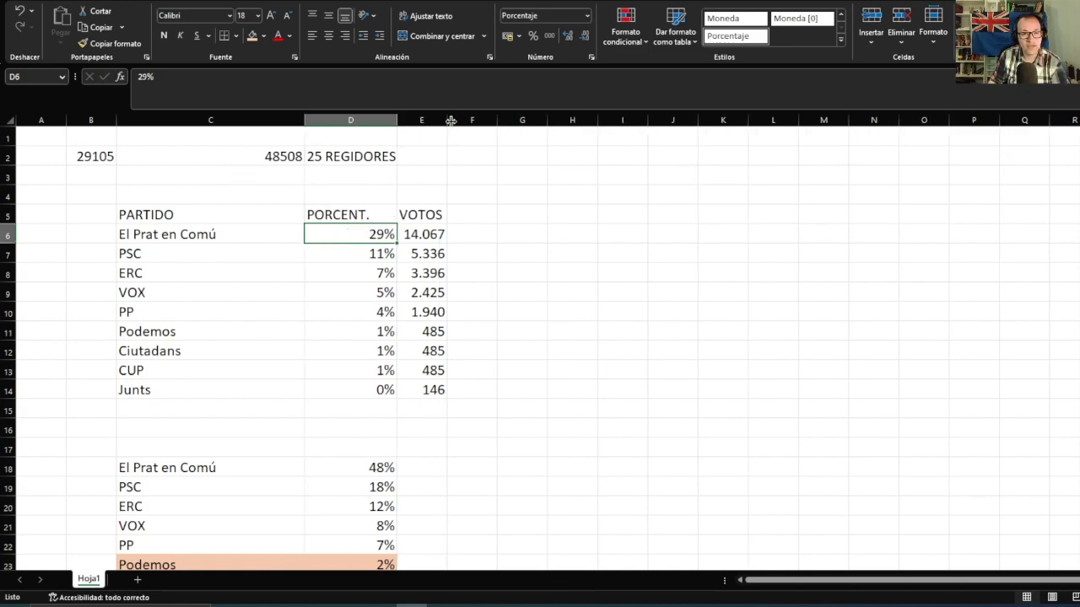
left_click_drag(447, 120, 451, 123)
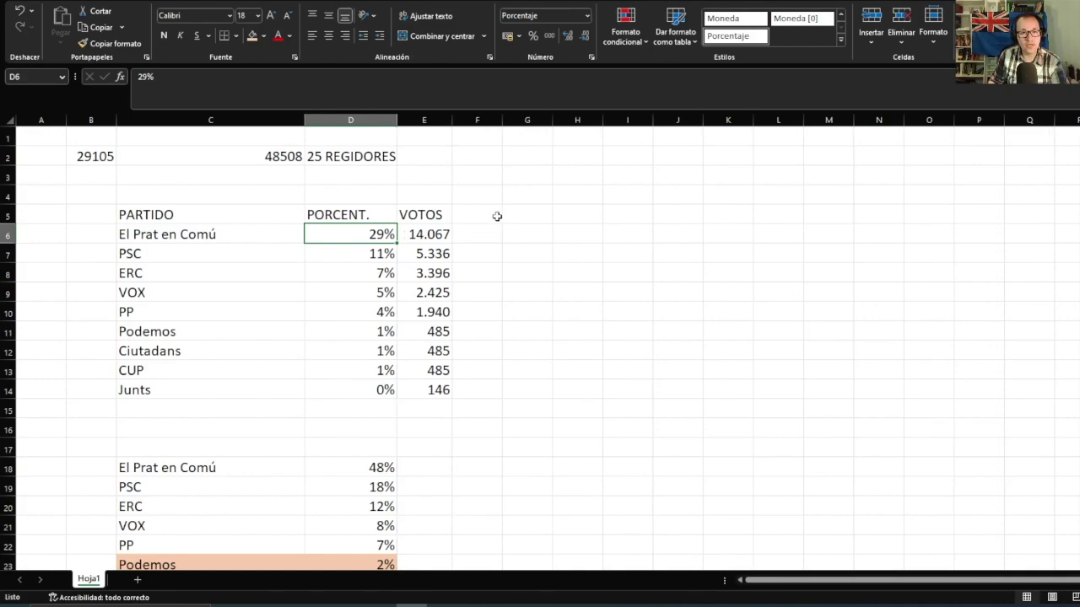
Enter the divisors 1, 2, 3 and 4 in F5:I5 beside the VOTOS header
left_click(487, 215)
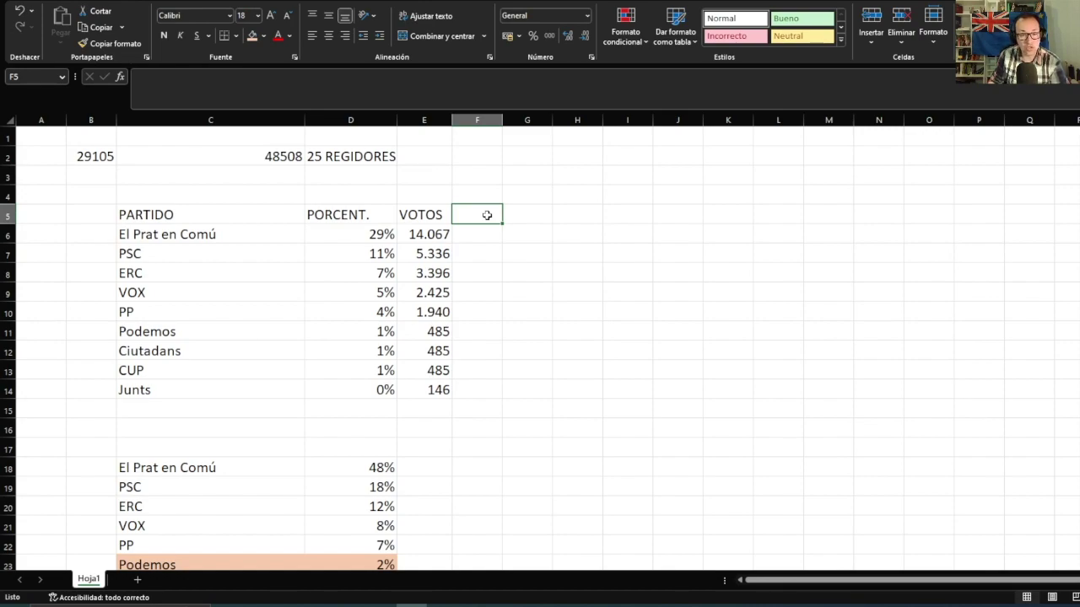
type("1")
key("Tab")
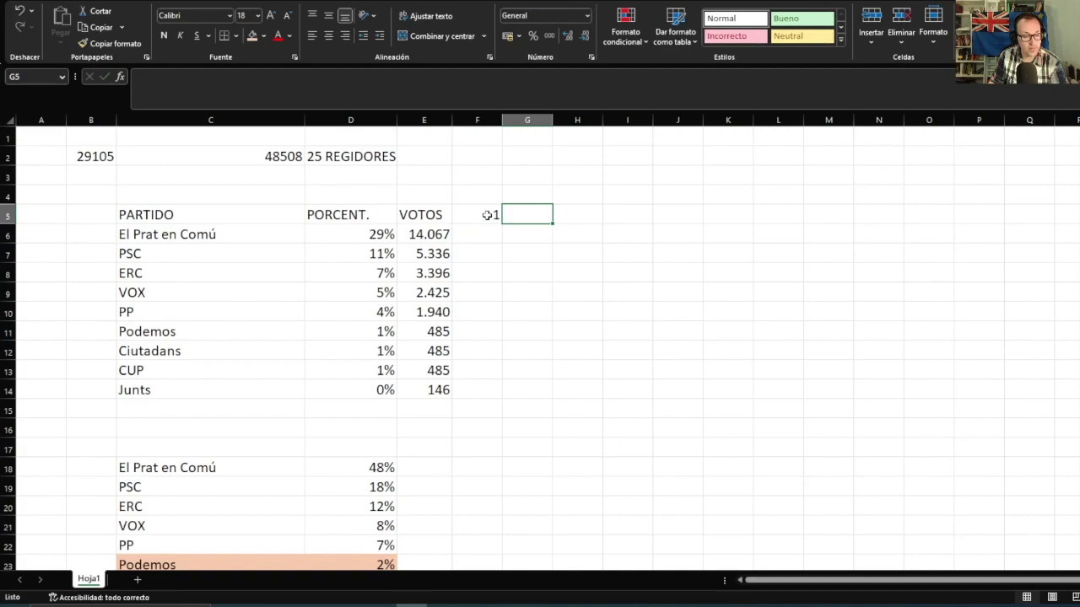
type("2")
key("Tab")
type("3")
key("Tab")
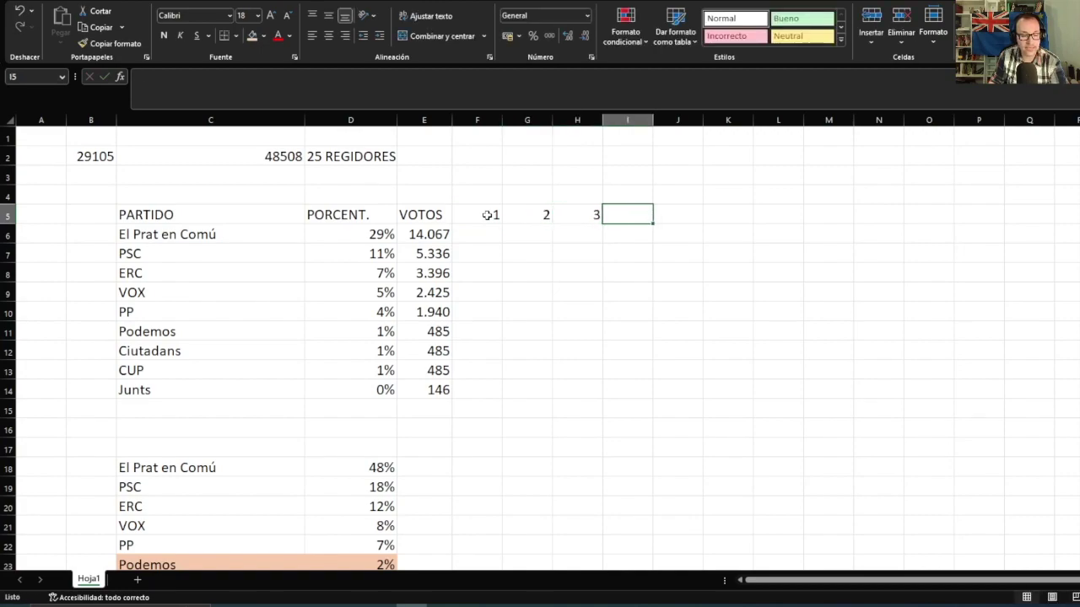
type("4")
key("Tab")
Extend the divisor series from F5:I5 across row 5 up to 15 in T5
left_click_drag(487, 215, 628, 226)
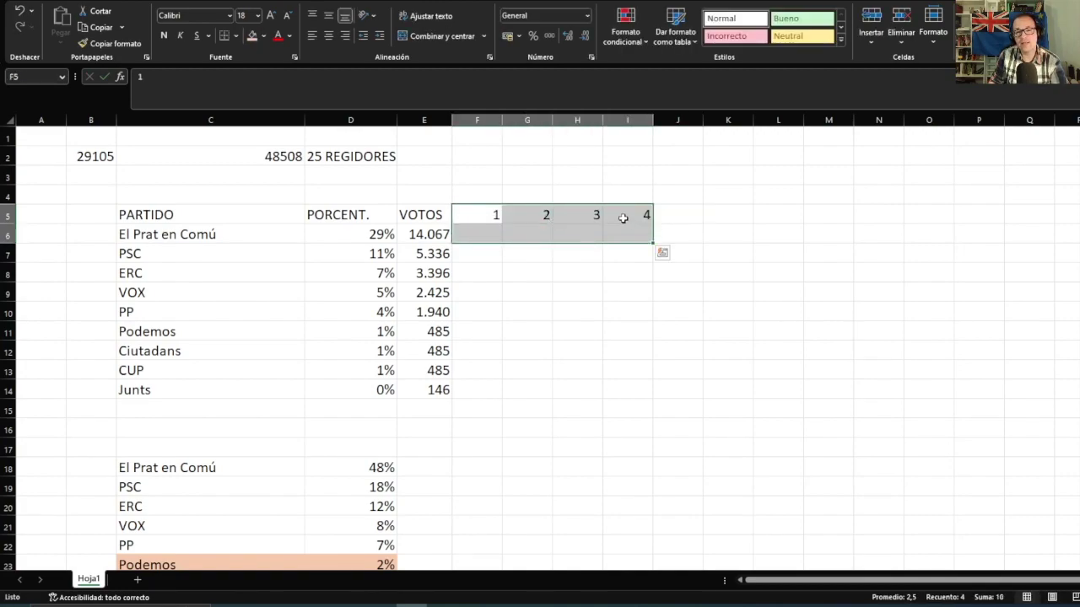
left_click_drag(464, 212, 1079, 228)
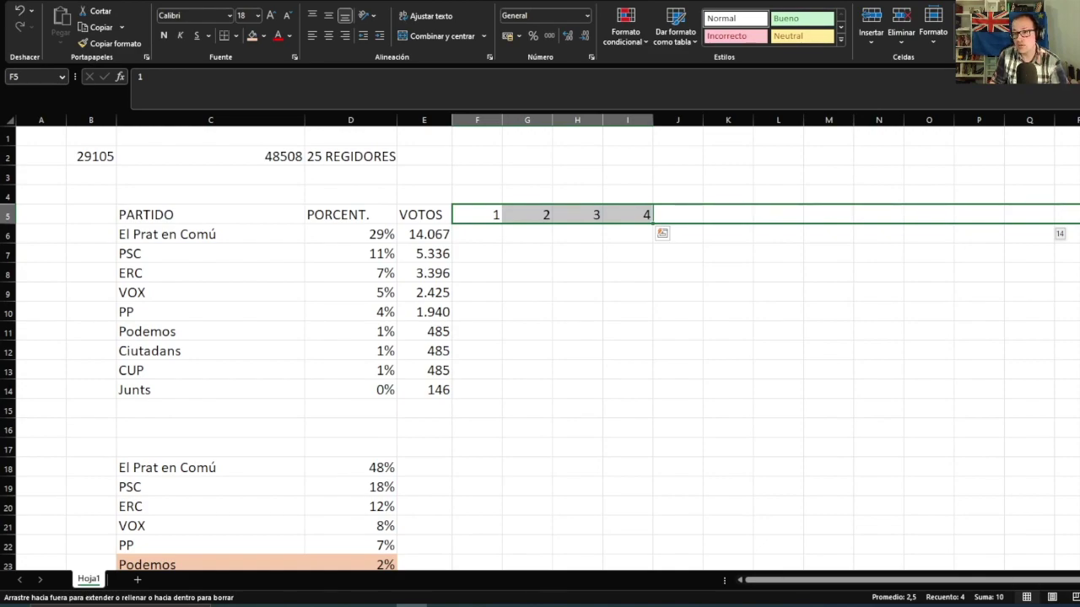
left_click_drag(1079, 227, 1079, 227)
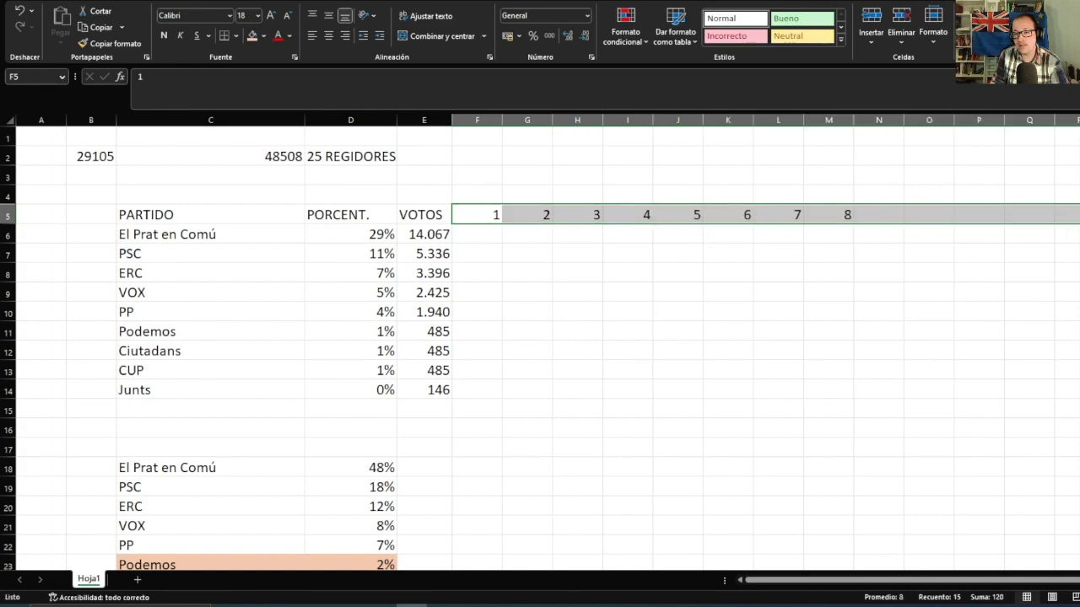
left_click_drag(853, 580, 872, 580)
left_click(526, 267)
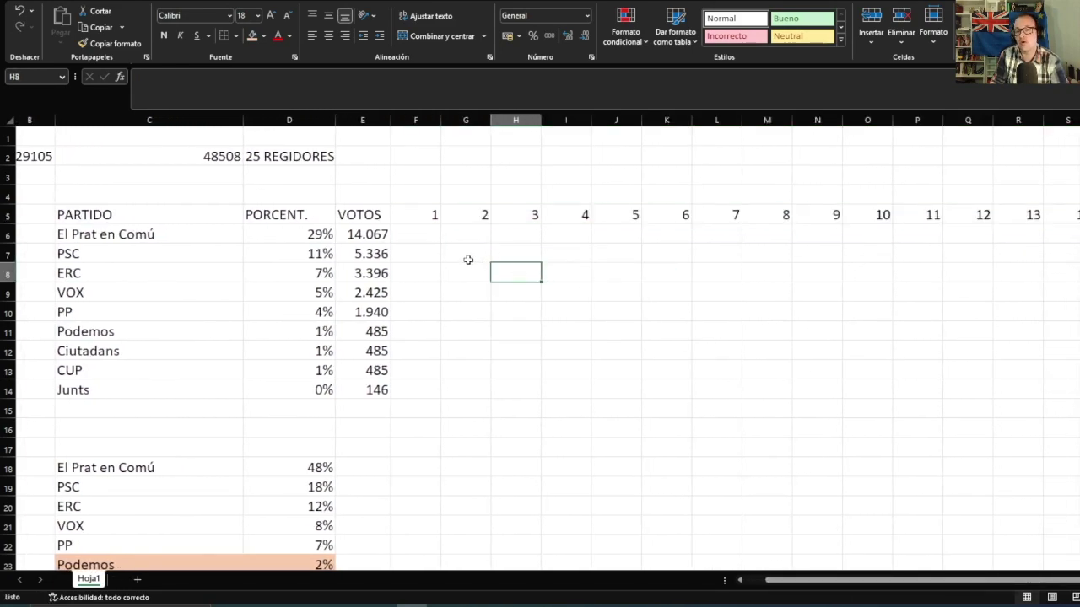
Divide El Prat en Comú's votes by the first divisor in F6 with the formula =E6/F5
left_click(430, 237)
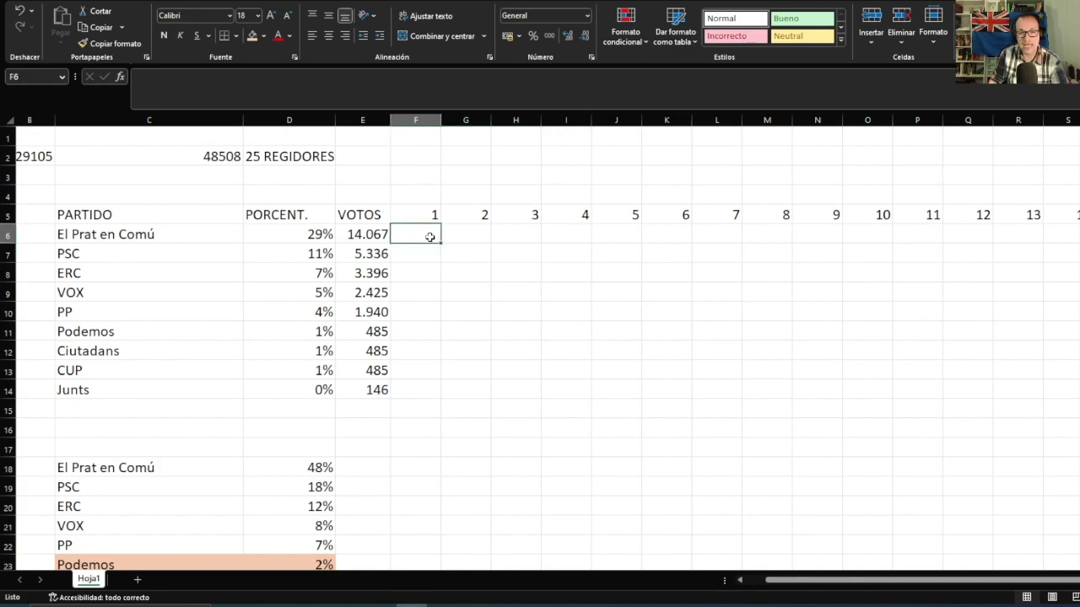
type("=")
left_click(384, 239)
type("/")
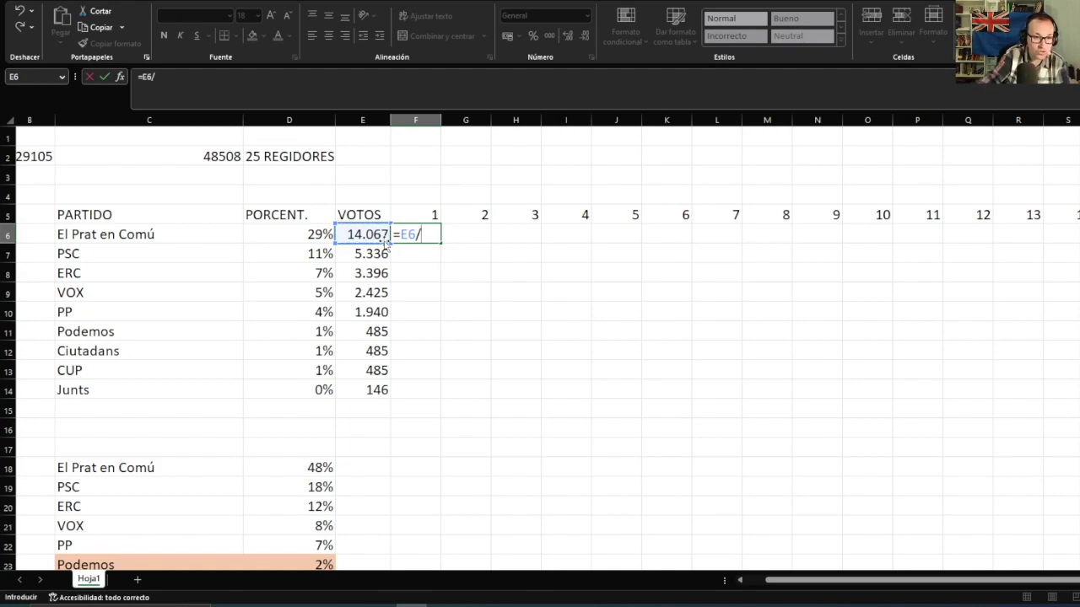
left_click(422, 217)
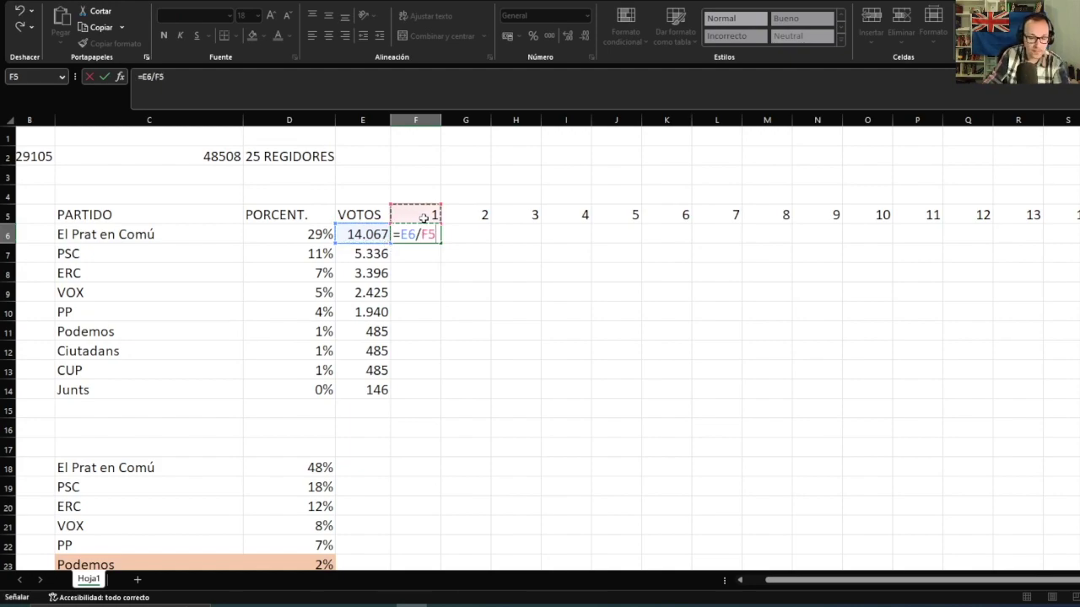
key("Return")
key("Up")
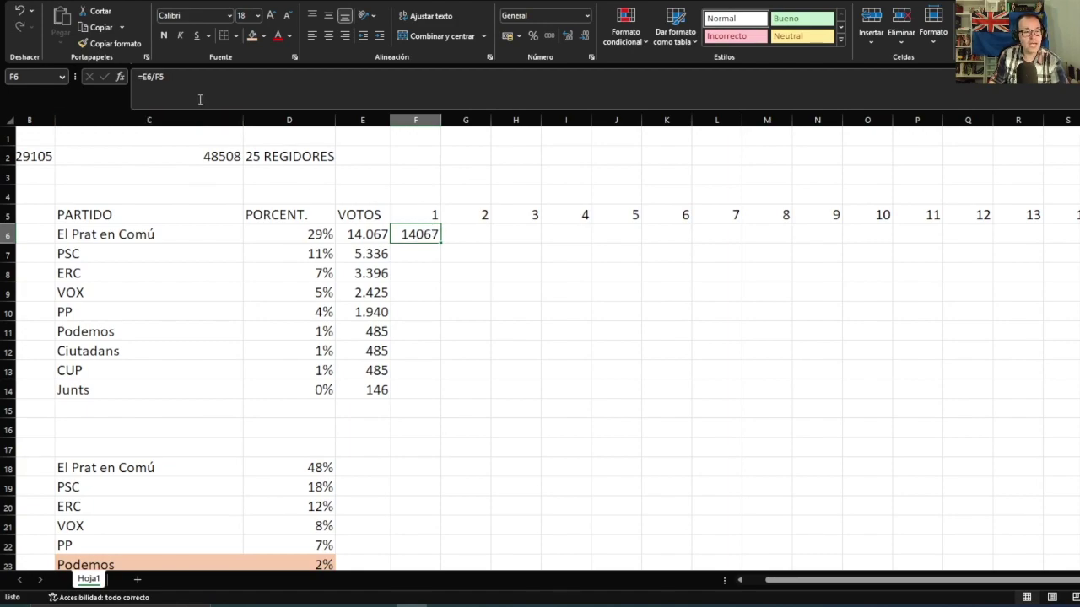
Fix the votes column and the divisor row in F6 so the formula reads =$E6/F$5
left_click(148, 78)
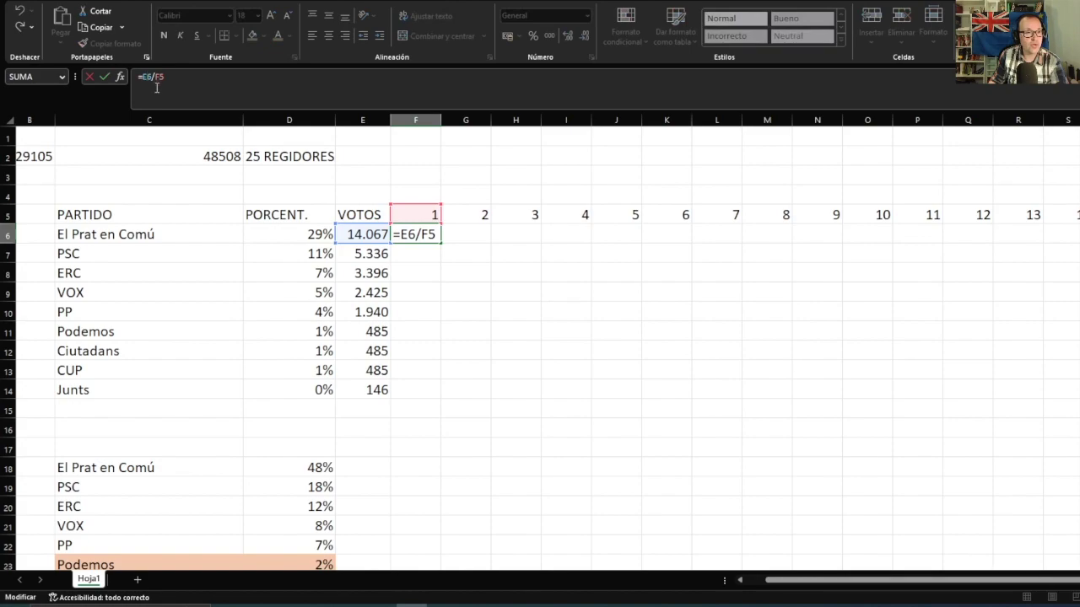
type("$")
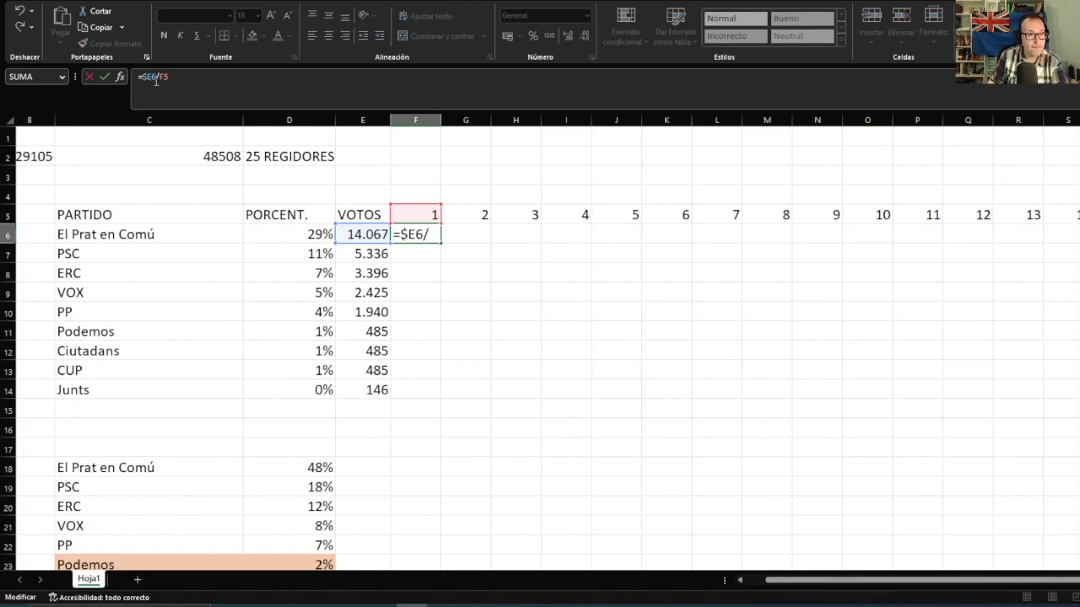
left_click(163, 77)
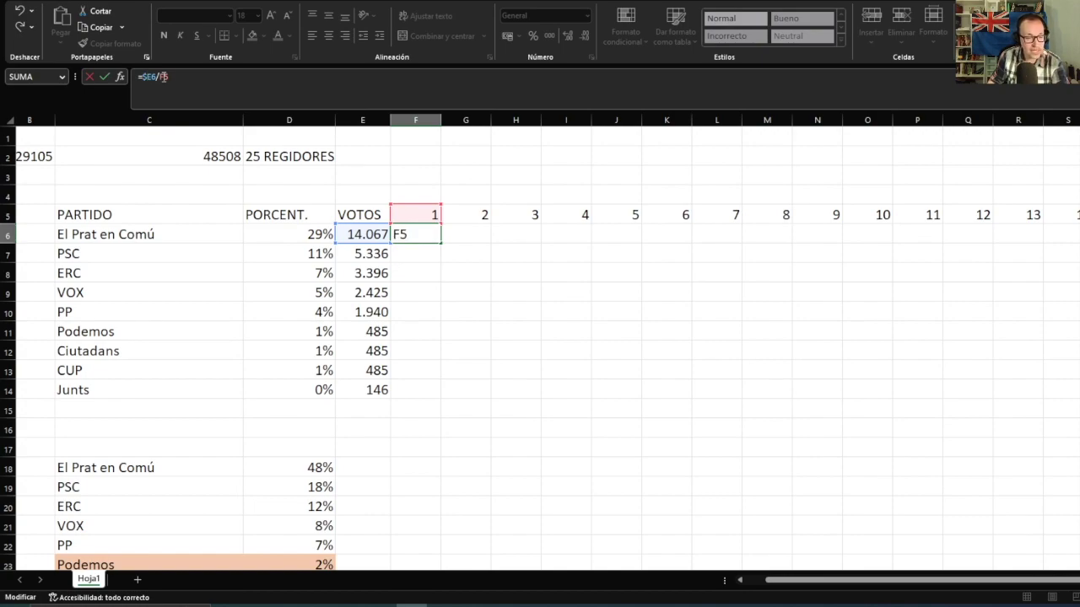
type("$")
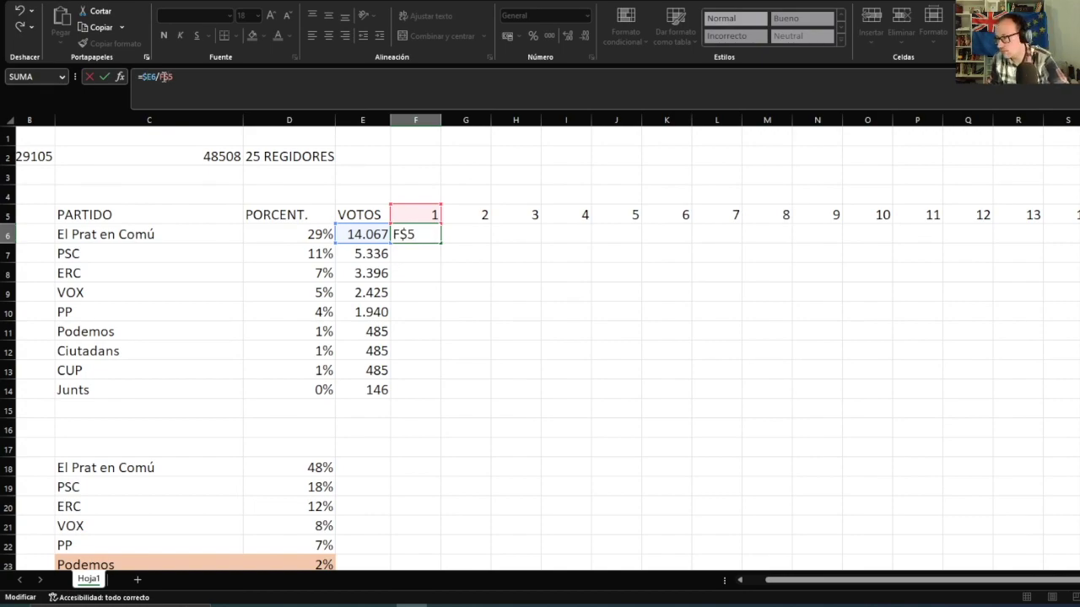
key("Return")
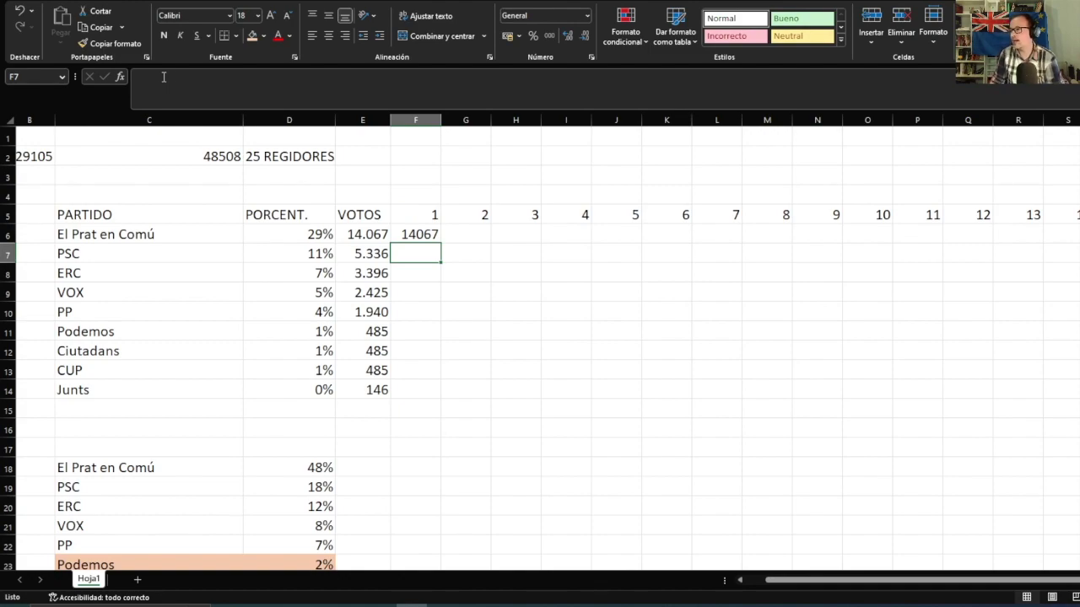
Fill the F6 formula across F6:T14 for all parties and divisors and show the quotients without decimals
left_click(415, 237)
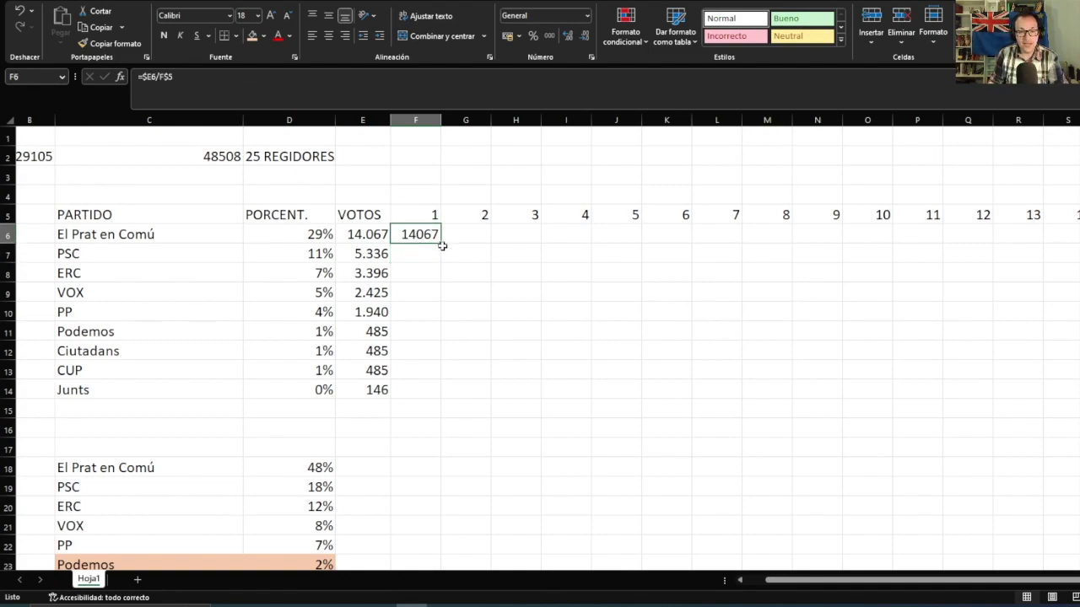
left_click_drag(439, 244, 1071, 393)
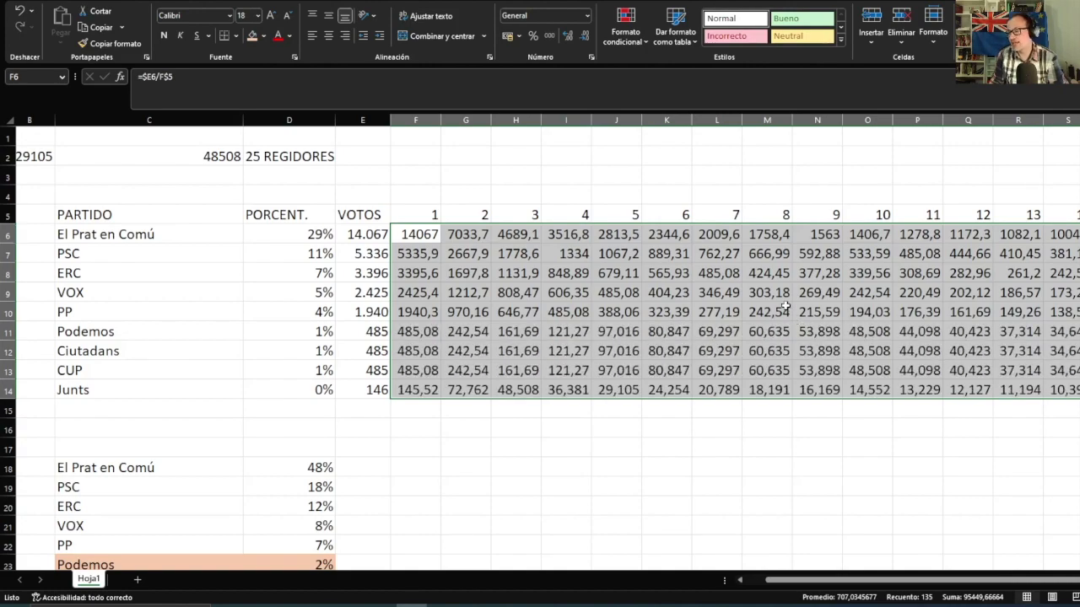
left_click(584, 36)
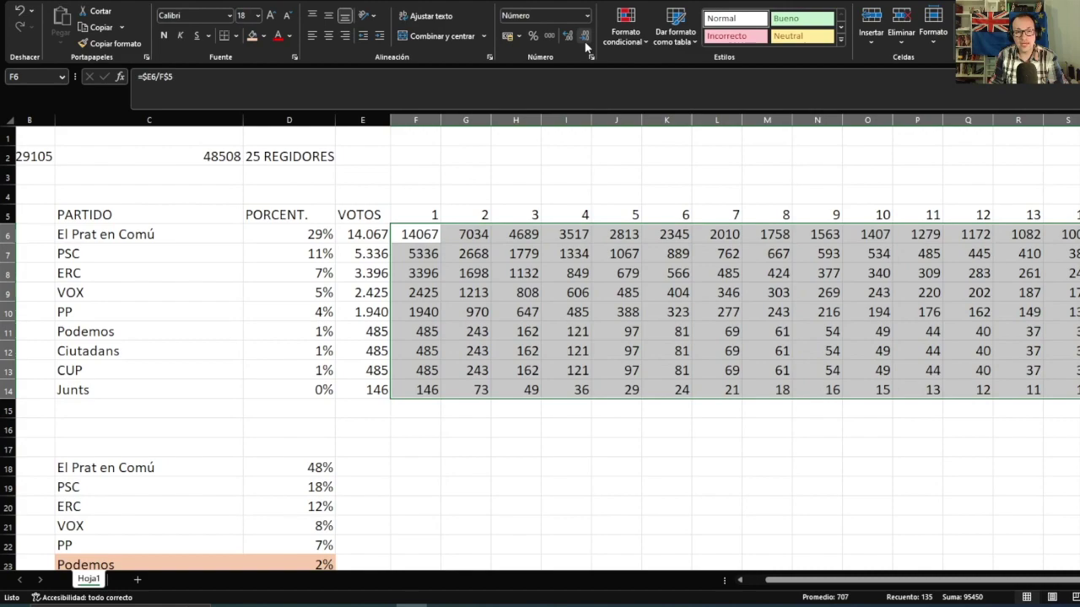
left_click(710, 367)
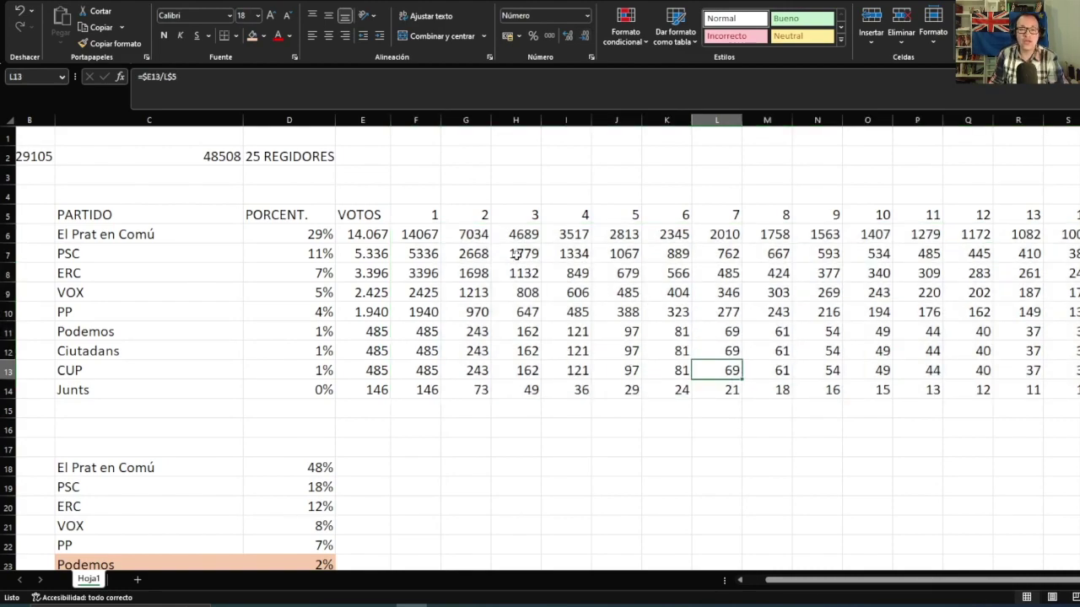
Add a bottom border under the header row C5:T5 and vertical borders on both sides of the PORCENT. column, D5:D14
left_click_drag(156, 212, 1076, 215)
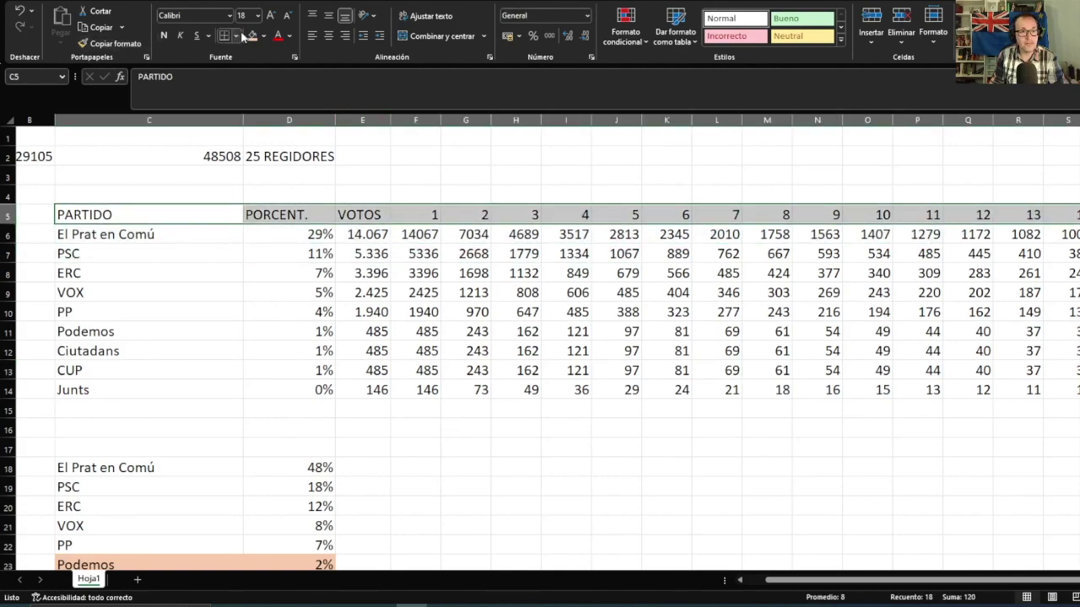
left_click(205, 214)
left_click_drag(291, 211, 286, 397)
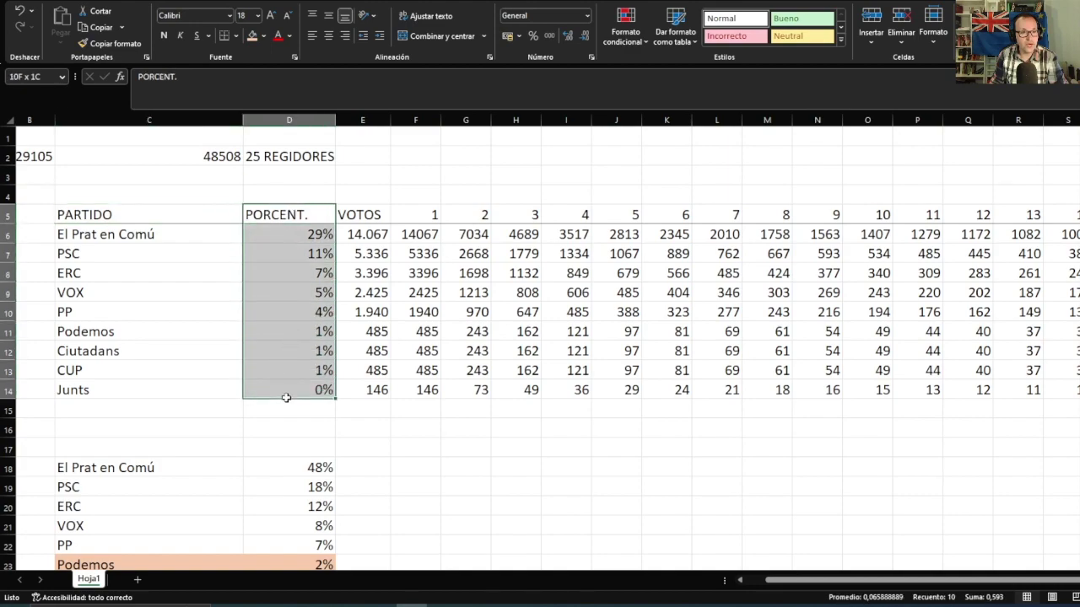
left_click(236, 36)
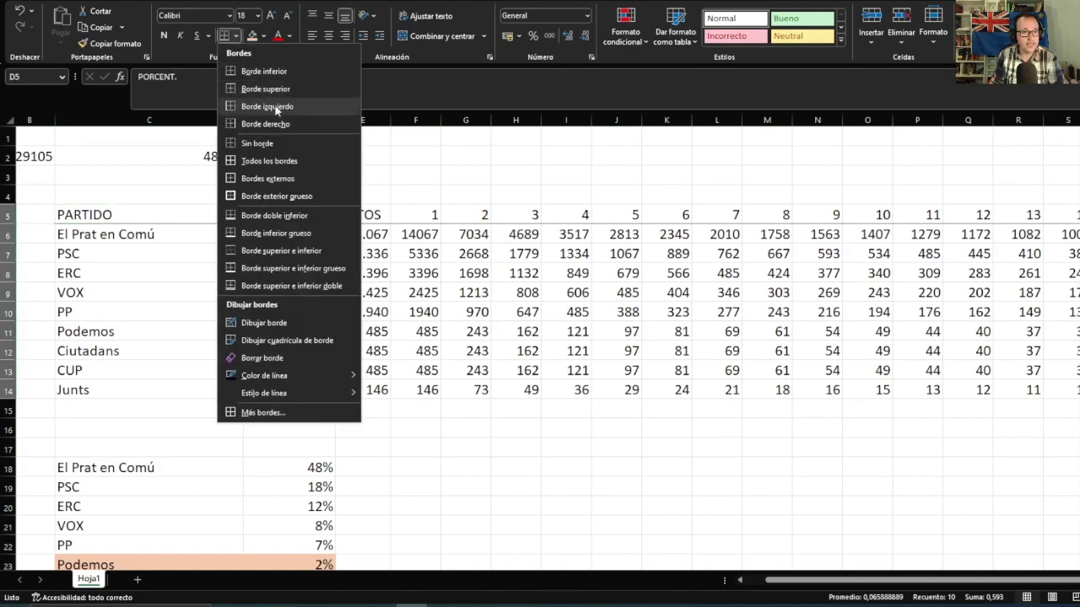
left_click(277, 107)
left_click_drag(152, 216, 141, 393)
left_click(225, 36)
Shade the header row C5:T5 light orange
left_click_drag(147, 213, 1075, 216)
left_click(263, 37)
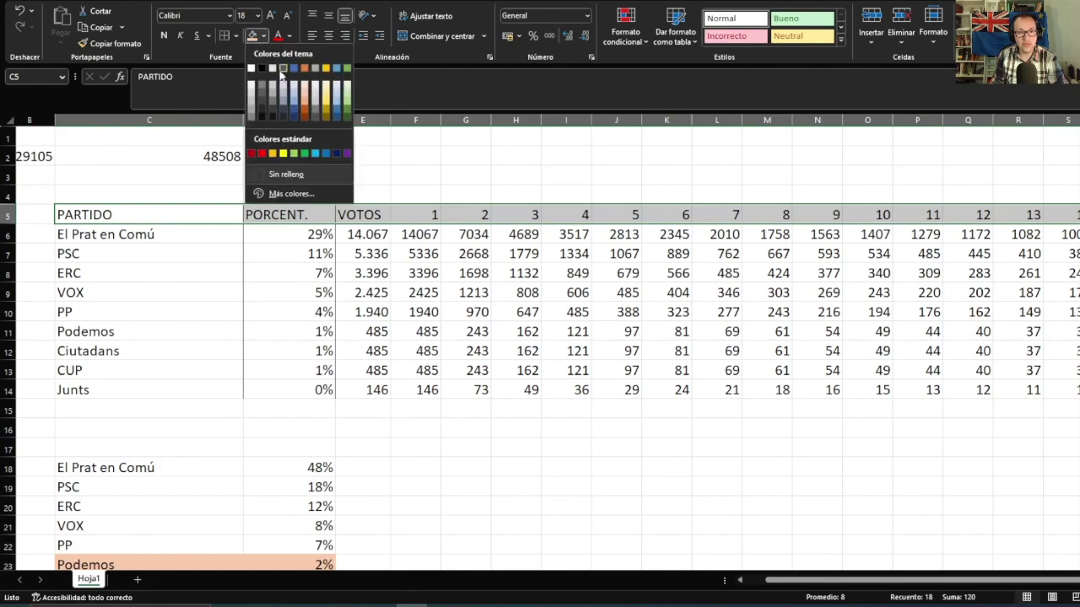
left_click(307, 89)
Shade the party names in C6:C14 light blue
left_click_drag(212, 234, 212, 390)
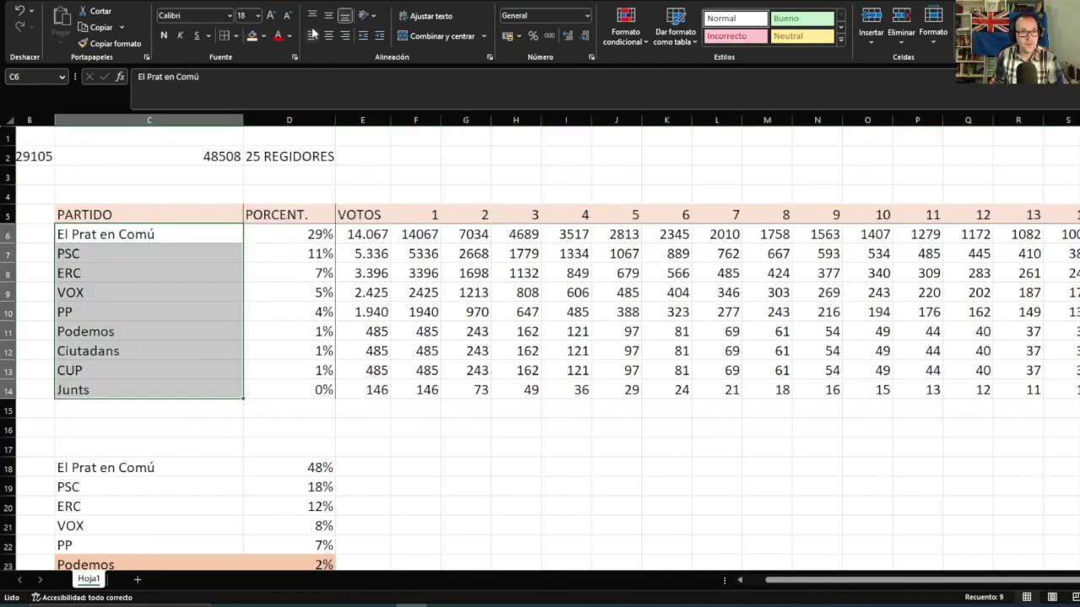
left_click(263, 37)
left_click(294, 88)
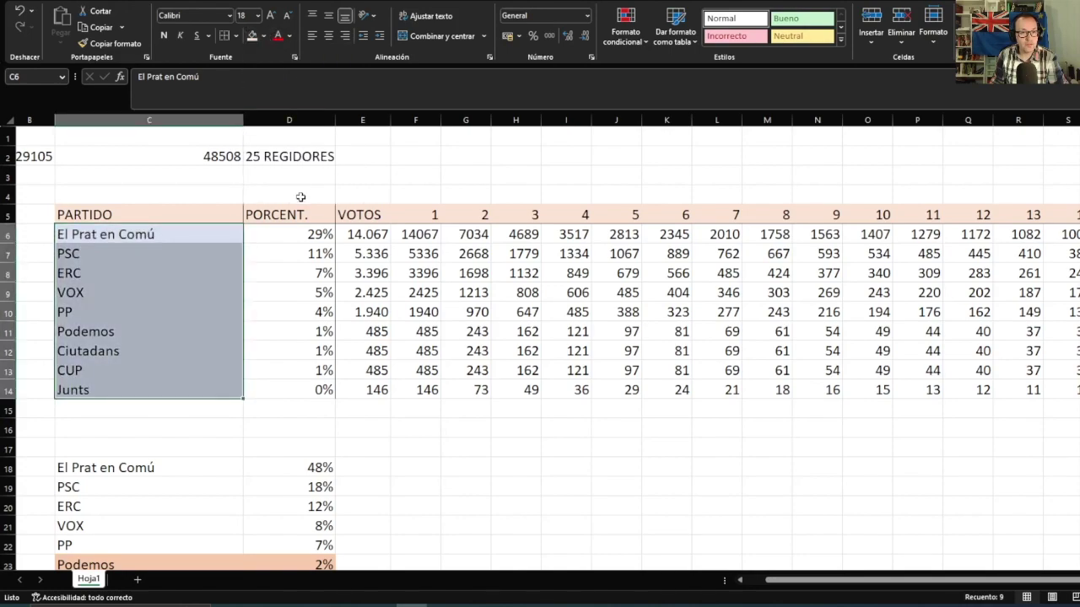
Shade the percentages in D6:D14 light green
left_click_drag(320, 234, 323, 388)
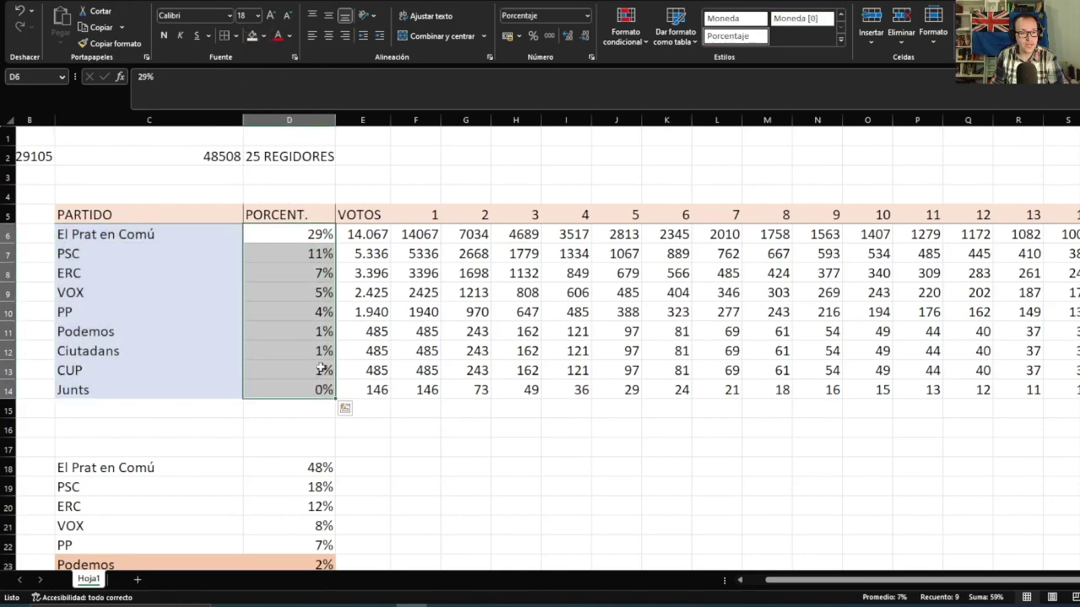
left_click(263, 37)
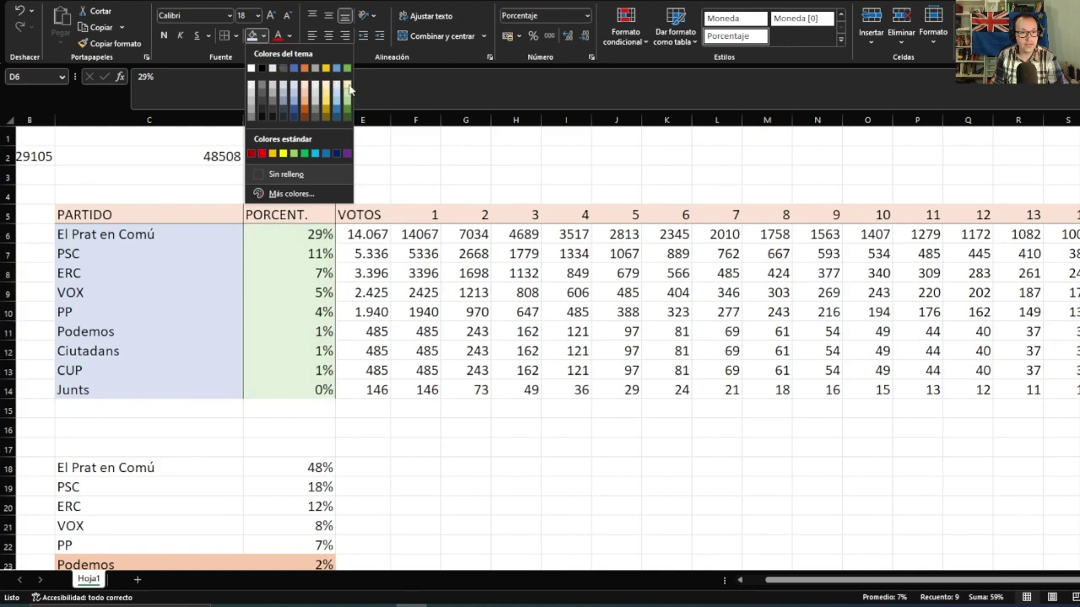
left_click(346, 90)
left_click(384, 331)
left_click(500, 313)
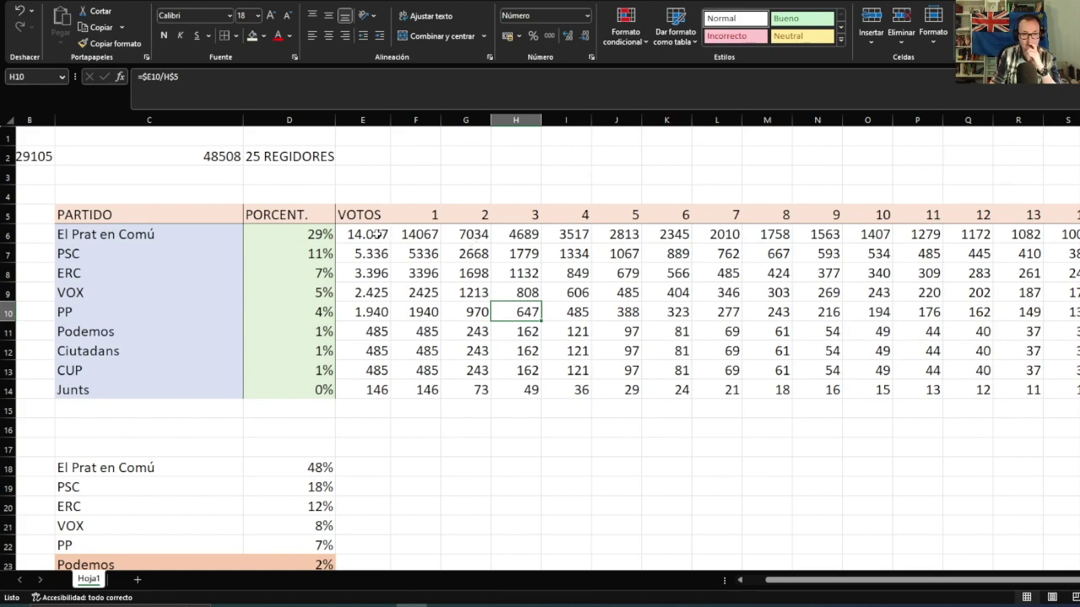
Shade the VOTOS column, header included, E5:E14, light yellow
left_click_drag(378, 234, 425, 244)
left_click(425, 247)
left_click_drag(373, 217, 362, 393)
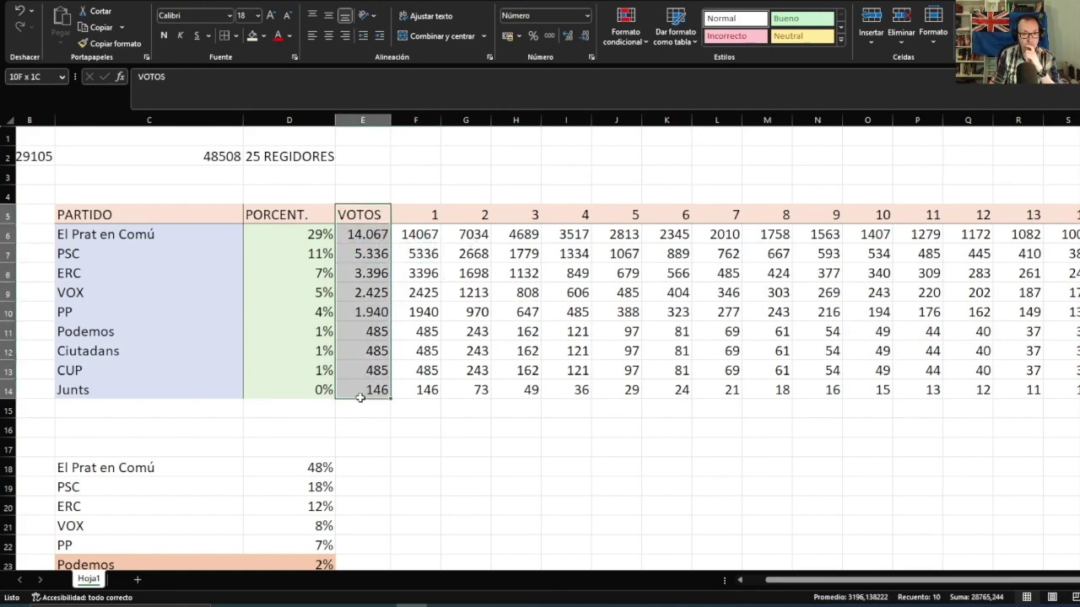
left_click(264, 36)
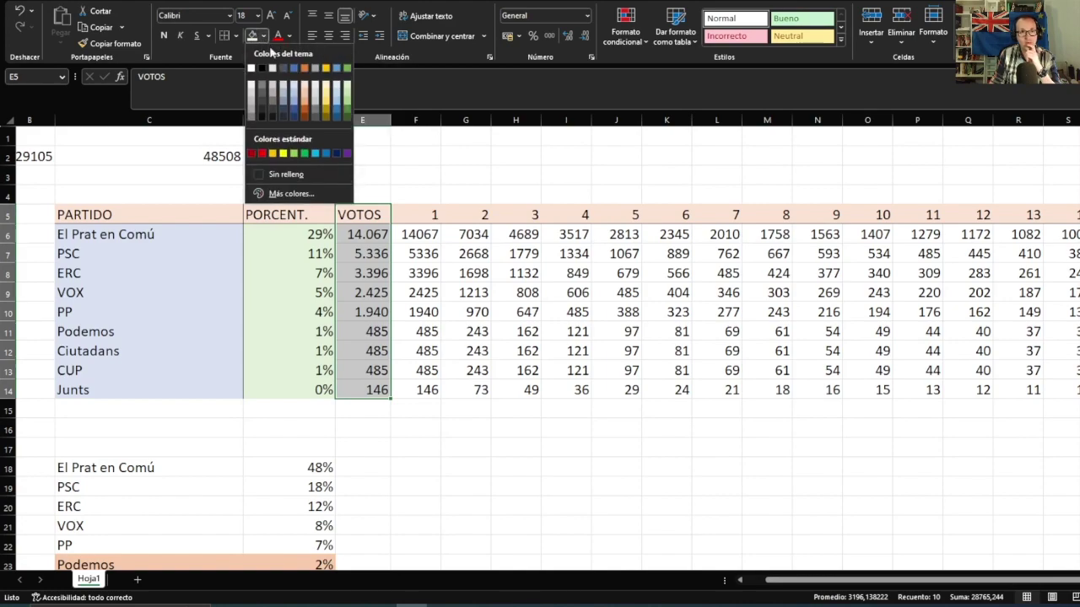
left_click(326, 90)
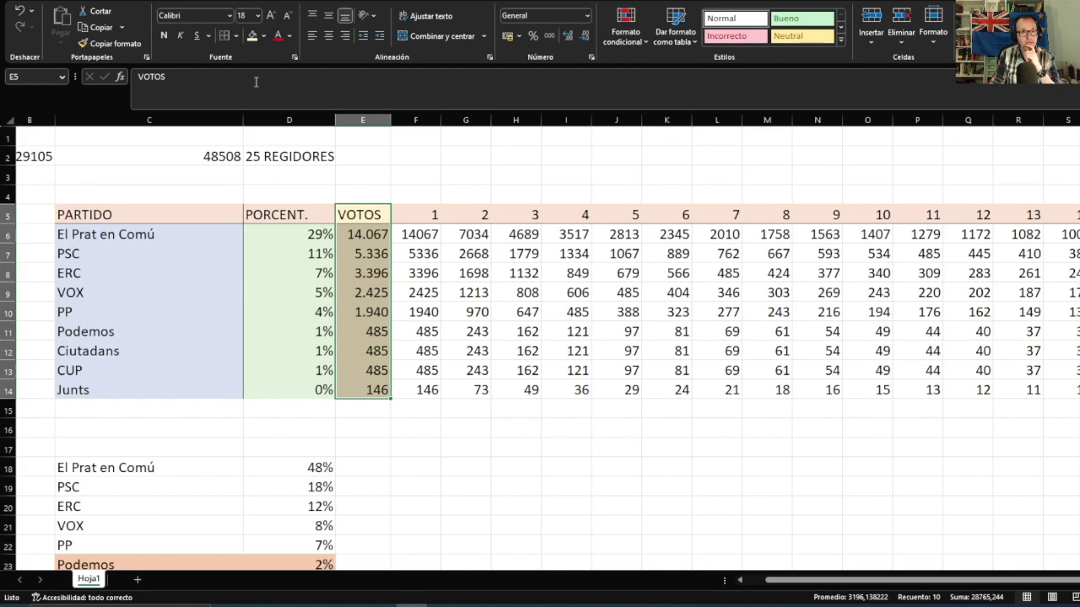
left_click(460, 330)
Extend the row 5 divisor series up to 25, keeping the header shading
left_click_drag(863, 224, 1076, 389)
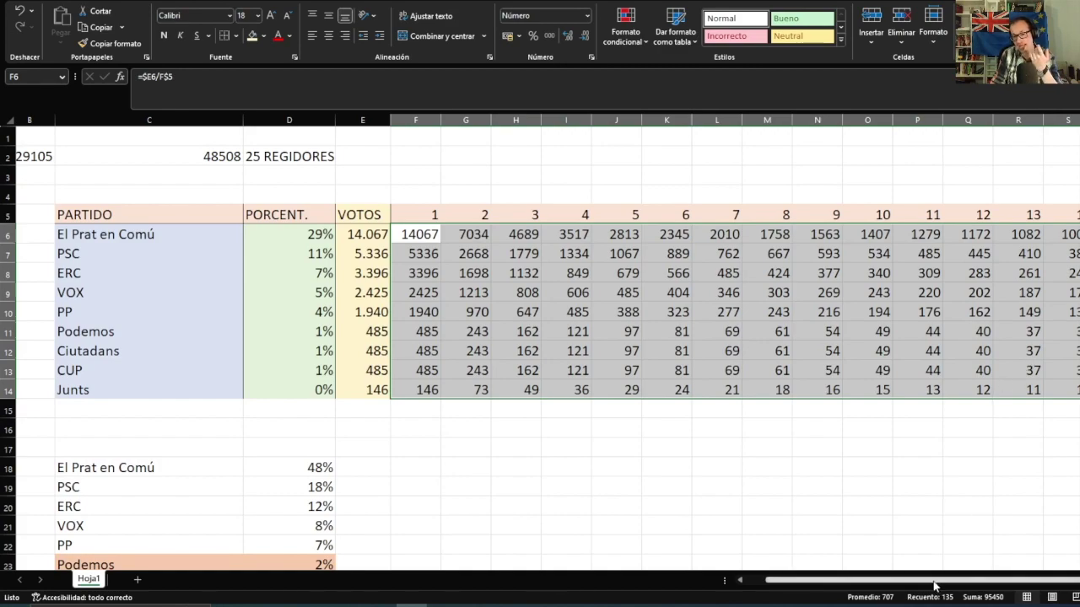
left_click_drag(934, 585, 947, 585)
left_click(696, 275)
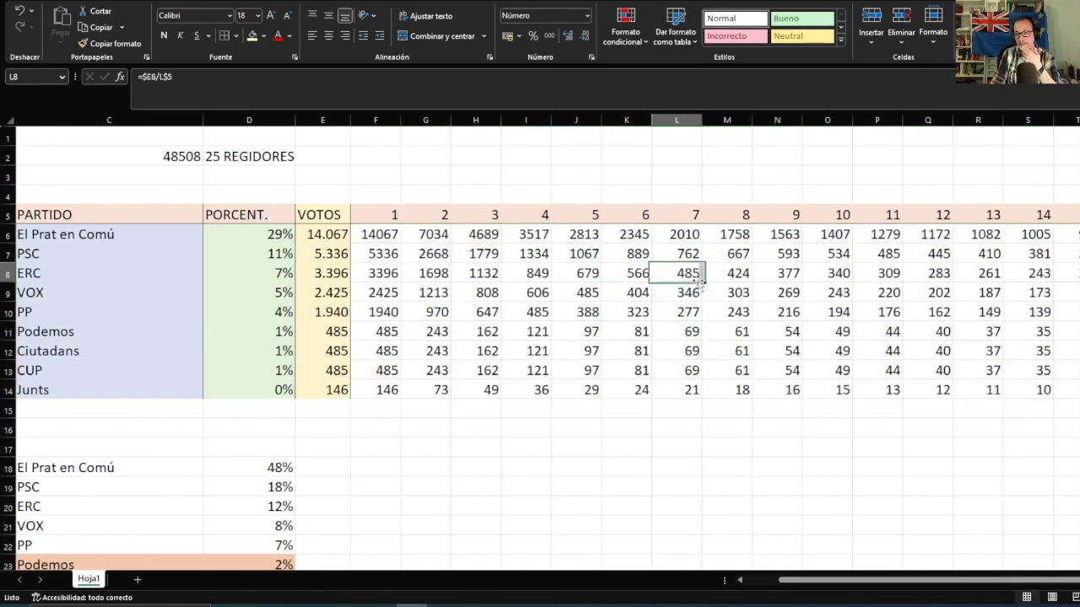
left_click_drag(392, 240, 1062, 385)
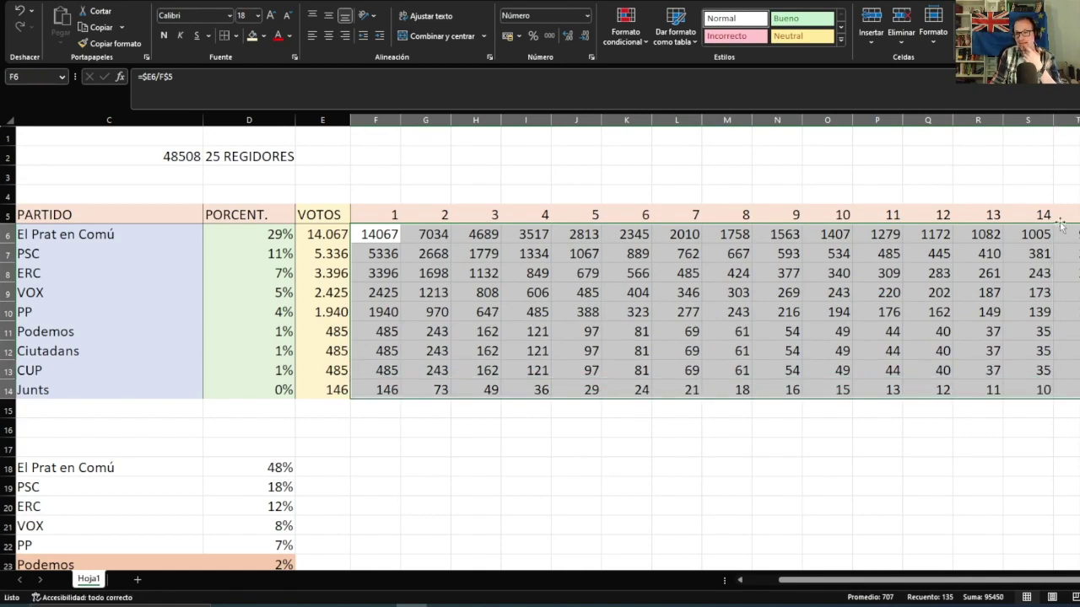
left_click(832, 233)
left_click_drag(378, 215, 907, 211)
left_click_drag(978, 580, 849, 558)
Fill the quotient formulas across F6:AD14 so every party has a value for each added divisor
left_click(287, 236)
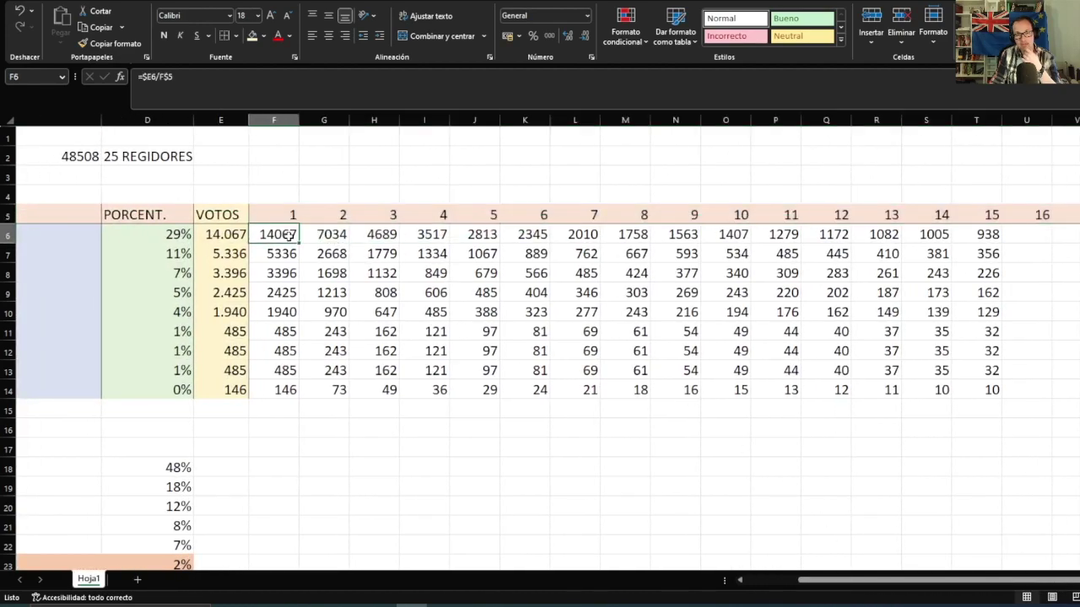
mouse_move(299, 241)
left_mouse_down()
mouse_move(1075, 241)
mouse_move(1074, 399)
left_mouse_up()
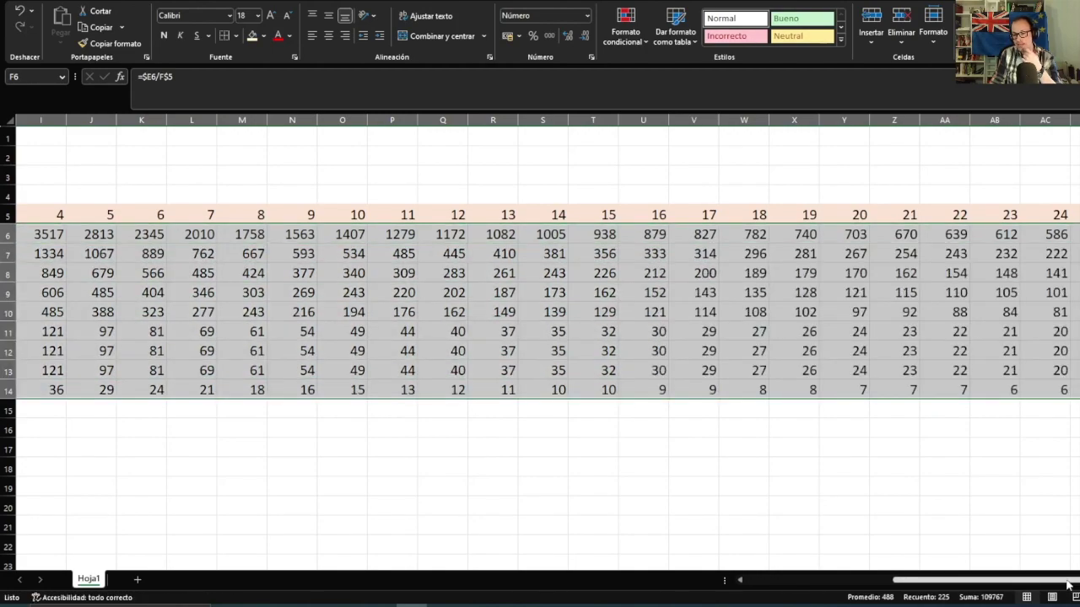
left_click_drag(970, 581, 834, 576)
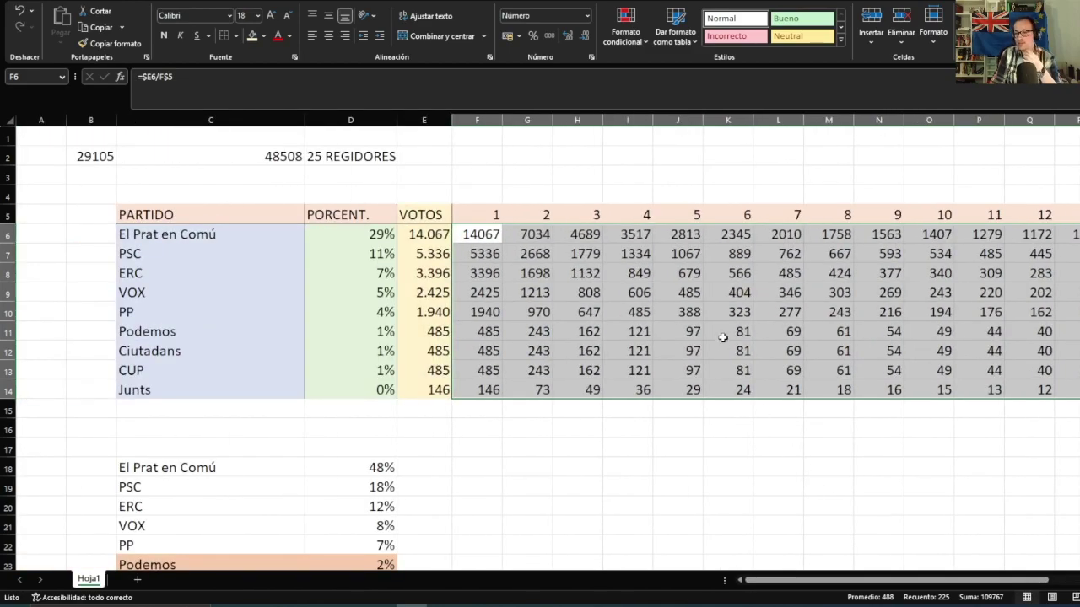
left_click(723, 337)
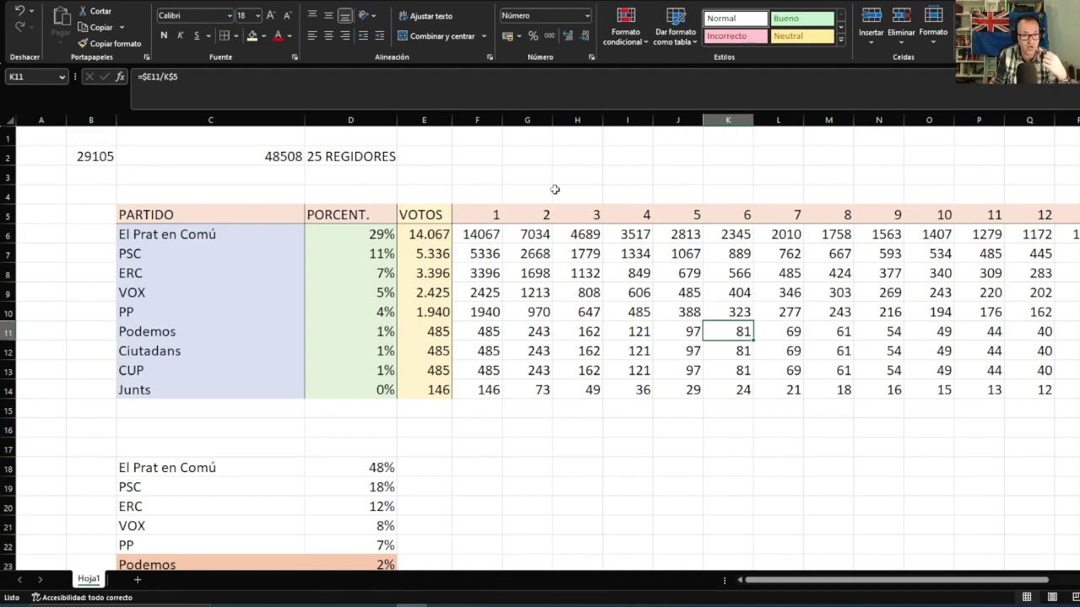
Insert a column before divisor 1, title it ESCAÑOS in F5 and widen it to fit the header
right_click(479, 122)
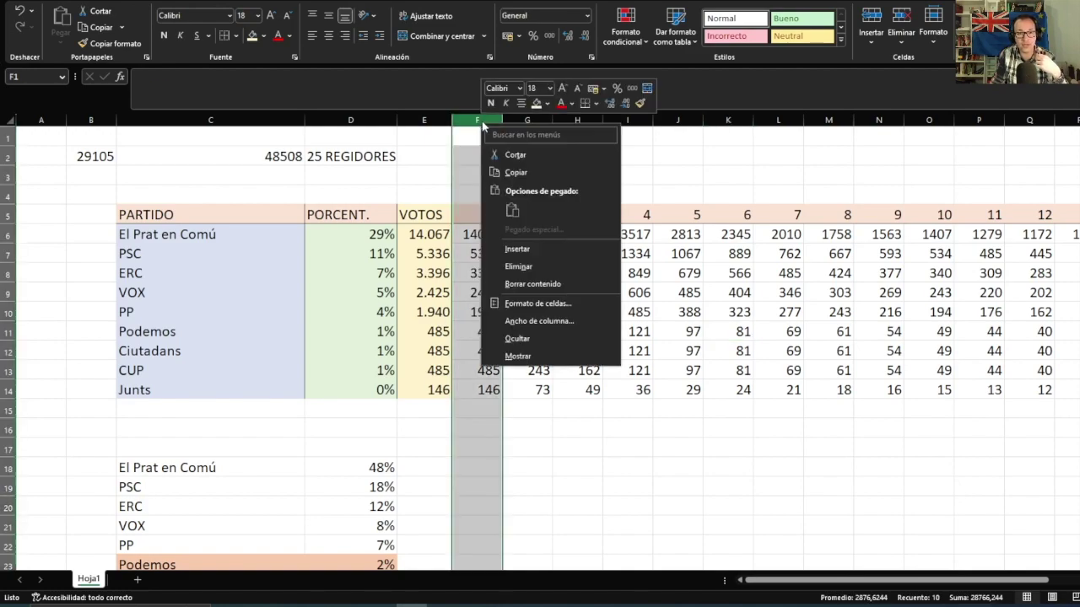
left_click(517, 249)
left_click(485, 212)
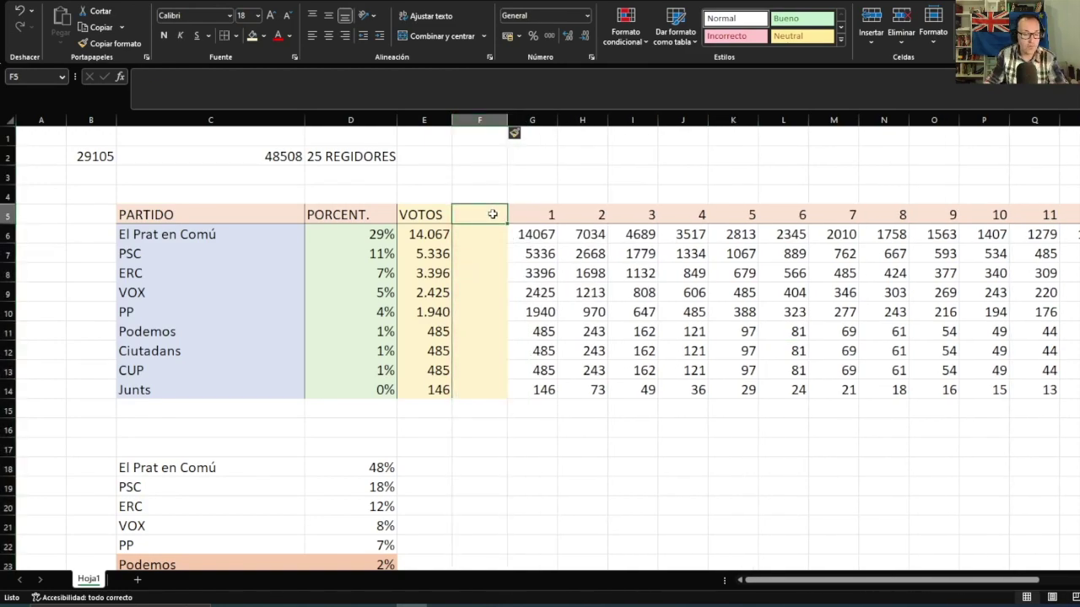
type("ESCAÑOS")
key("Return")
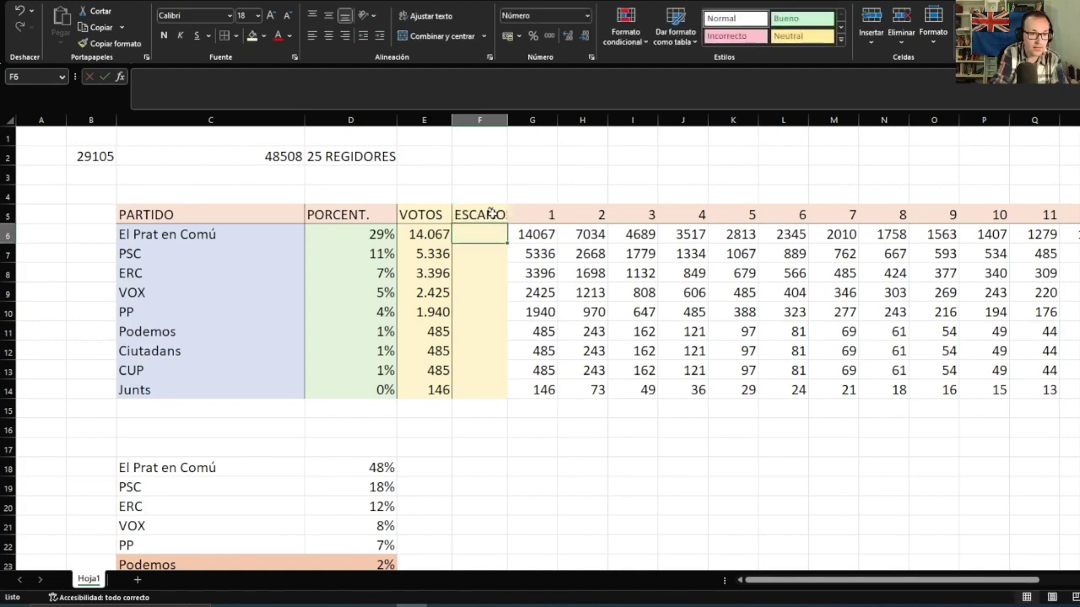
left_click_drag(508, 118, 530, 144)
Shade the ESCAÑOS column F5:F14 light green
left_click_drag(503, 215, 485, 388)
left_click(262, 37)
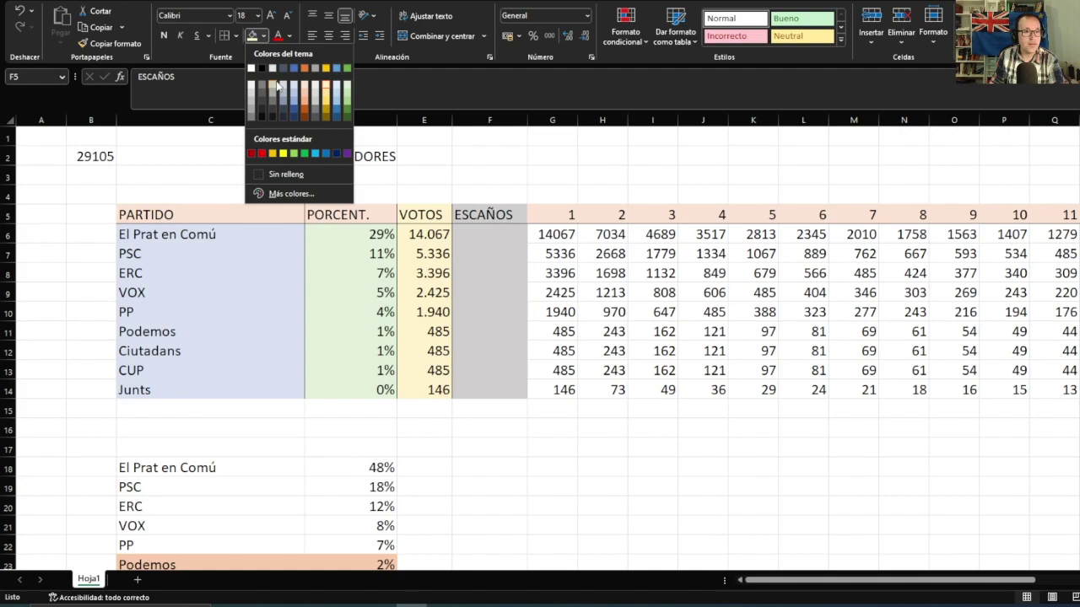
left_click(346, 88)
Shade the header cells C5:G5 uniformly light orange
left_click_drag(354, 218, 352, 391)
left_click_drag(360, 233, 347, 386)
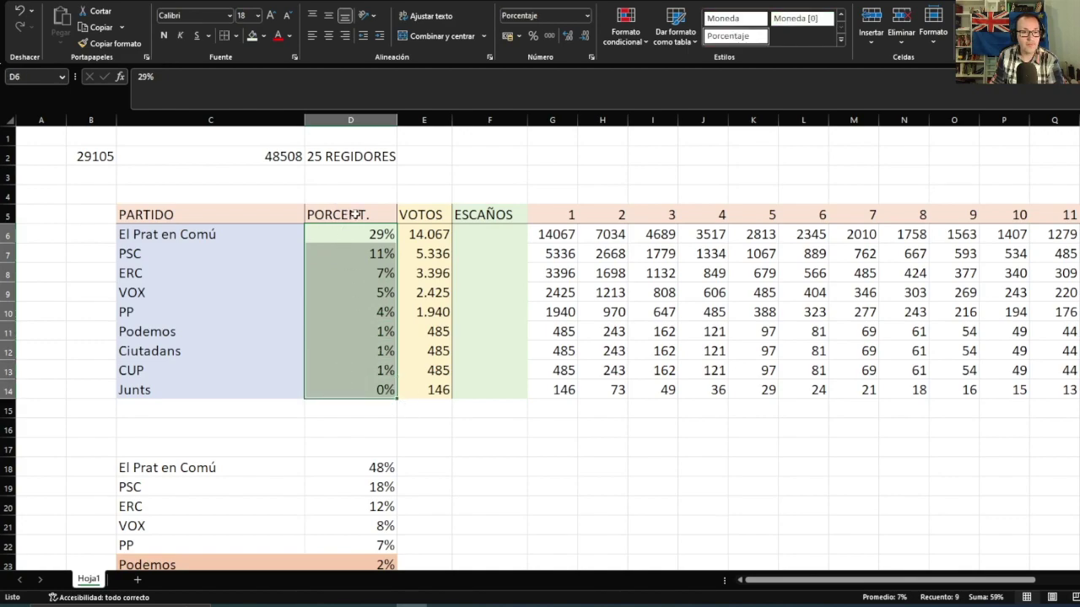
left_click_drag(258, 209, 539, 214)
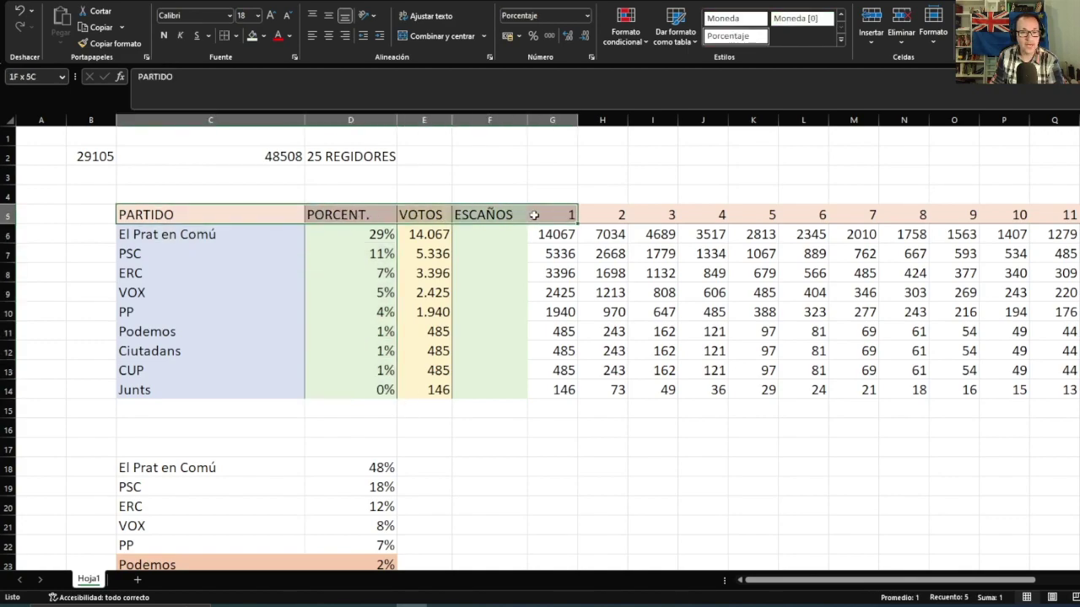
left_click(264, 36)
key("Escape")
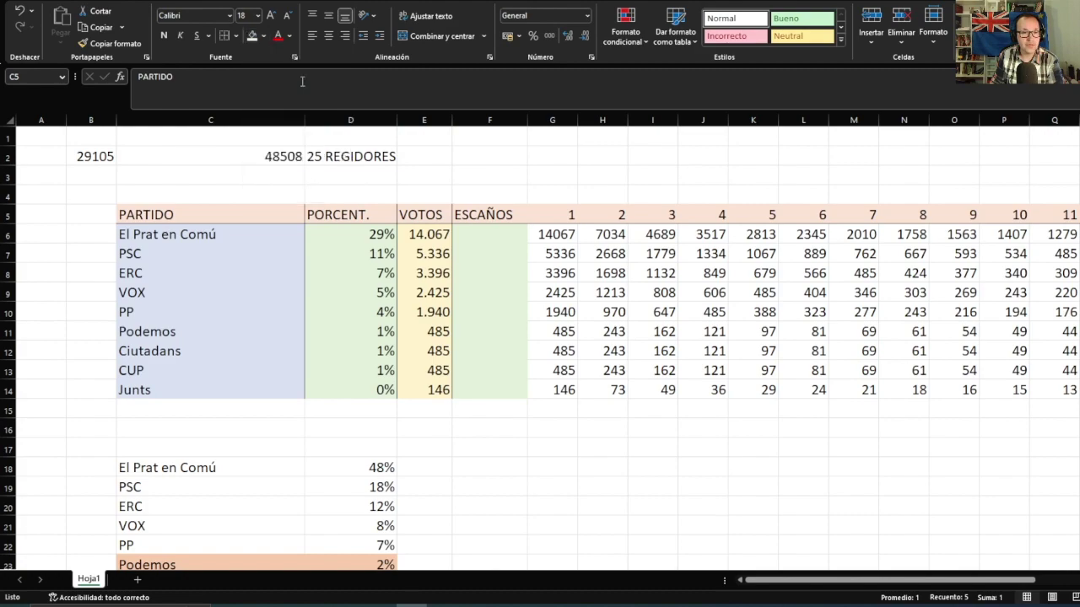
Shade the percentages in D6:D14 gray to set them apart from the ESCAÑOS column
left_click_drag(376, 236, 359, 390)
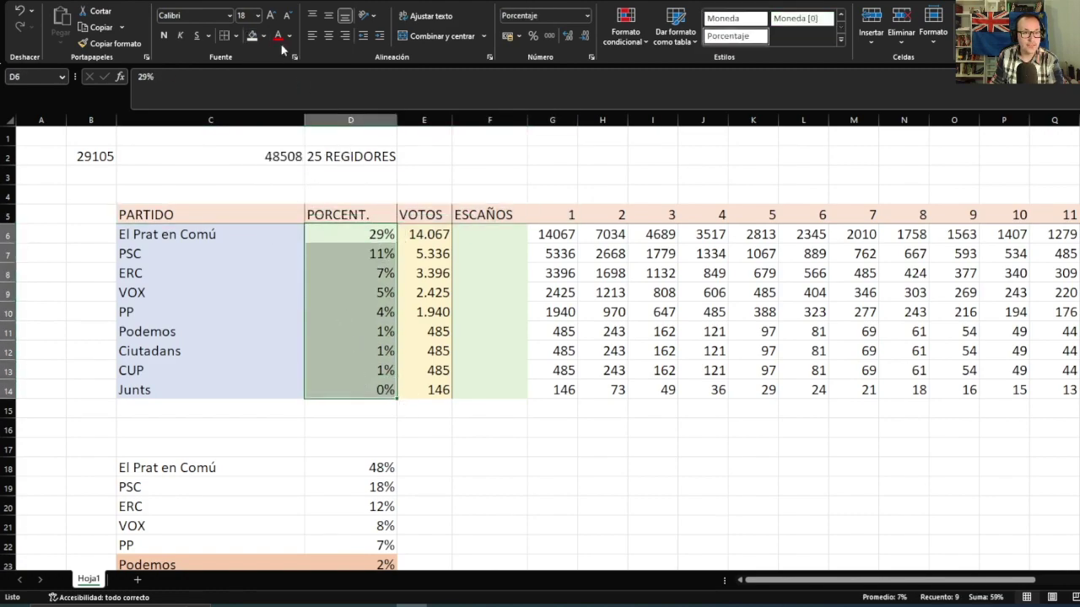
left_click(263, 36)
left_click(271, 93)
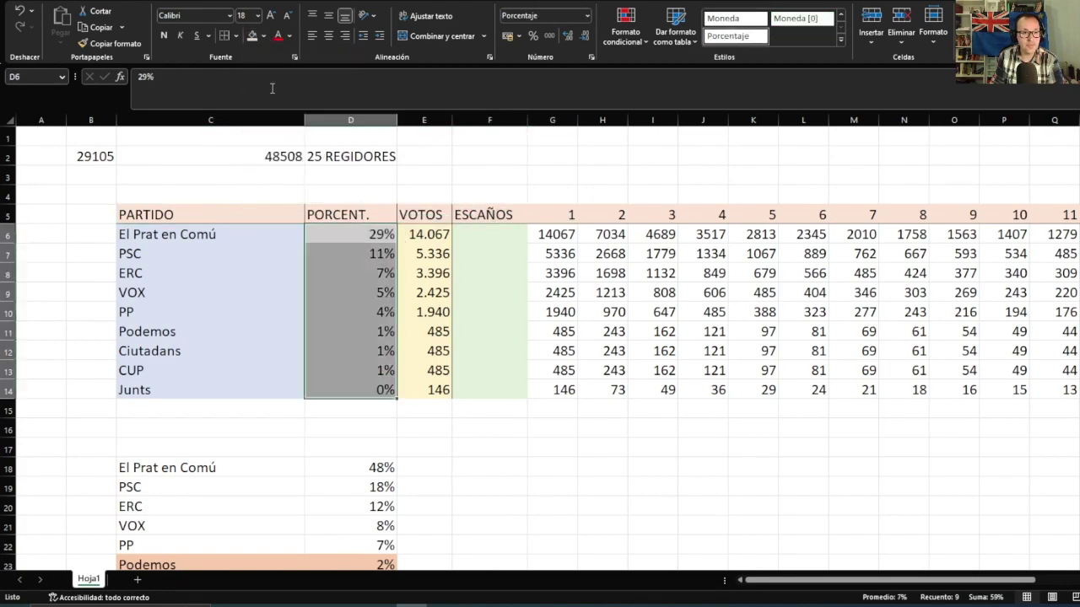
left_click(480, 234)
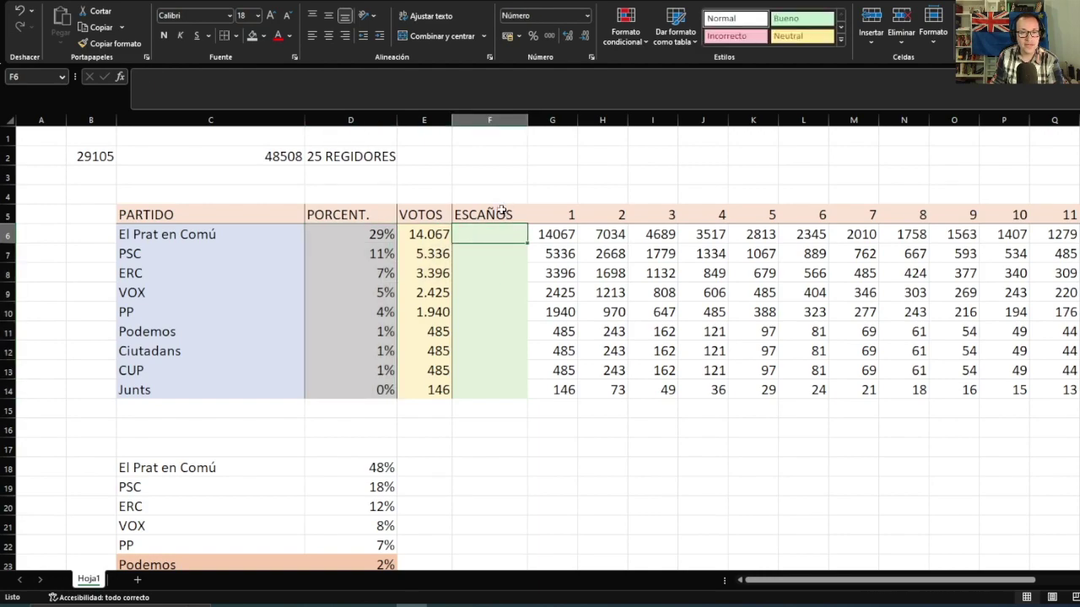
left_click_drag(501, 210, 490, 384)
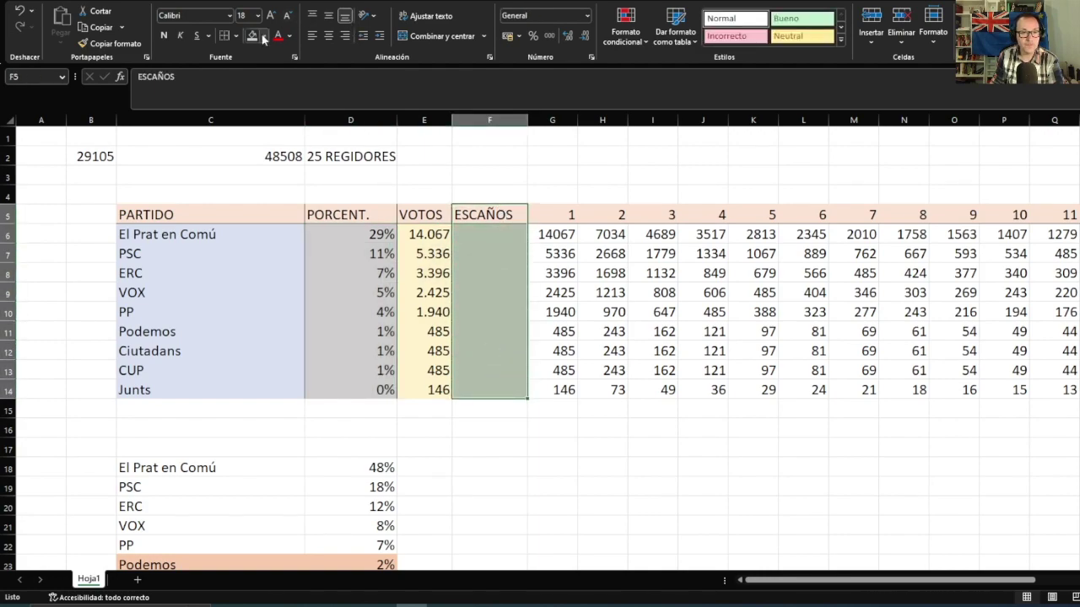
left_click(460, 246)
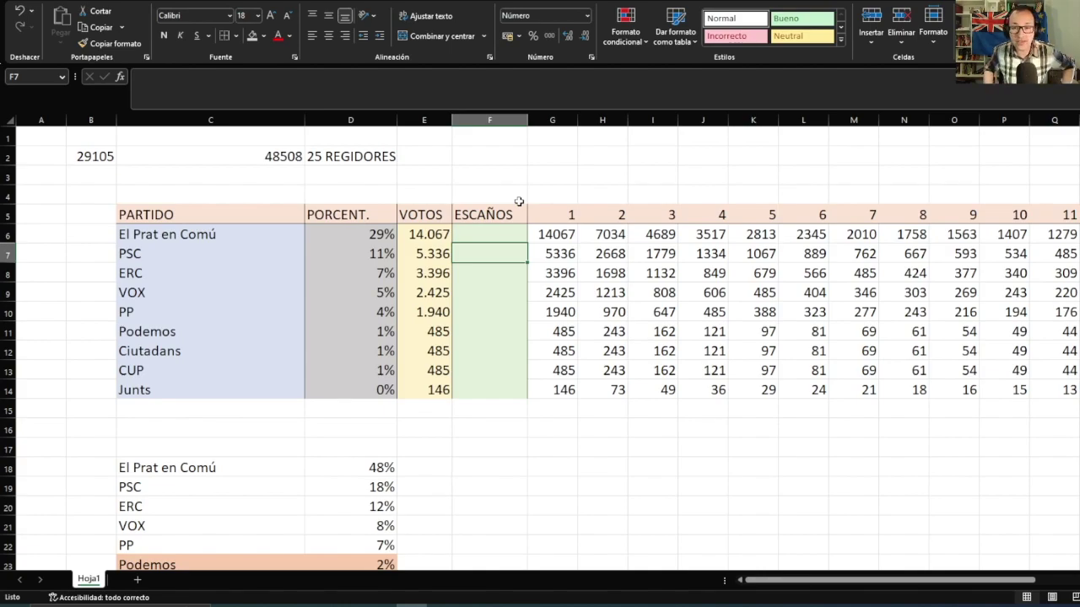
Enter the label REGIDORES in D1 and replace the content of D2 with the number 25
left_click_drag(869, 580, 911, 563)
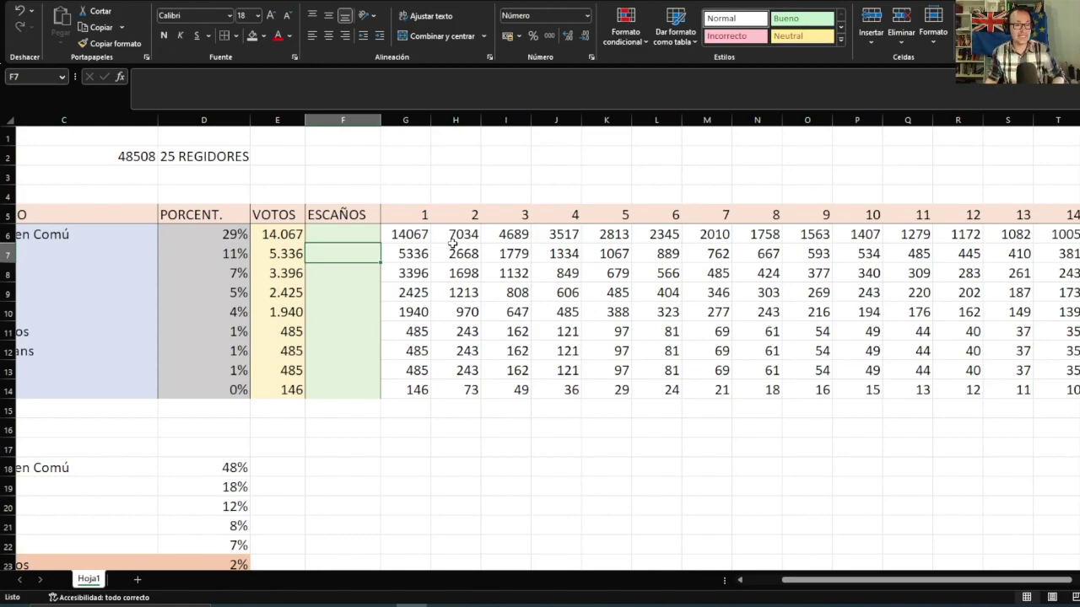
left_click(224, 152)
left_click(210, 135)
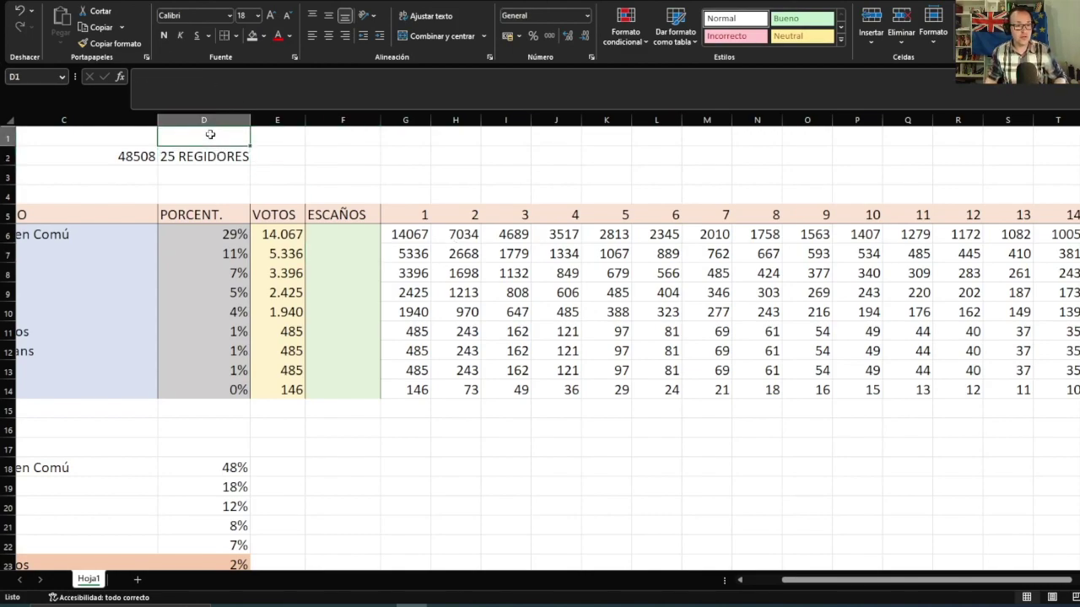
type("R")
key("BackSpace")
type("RE")
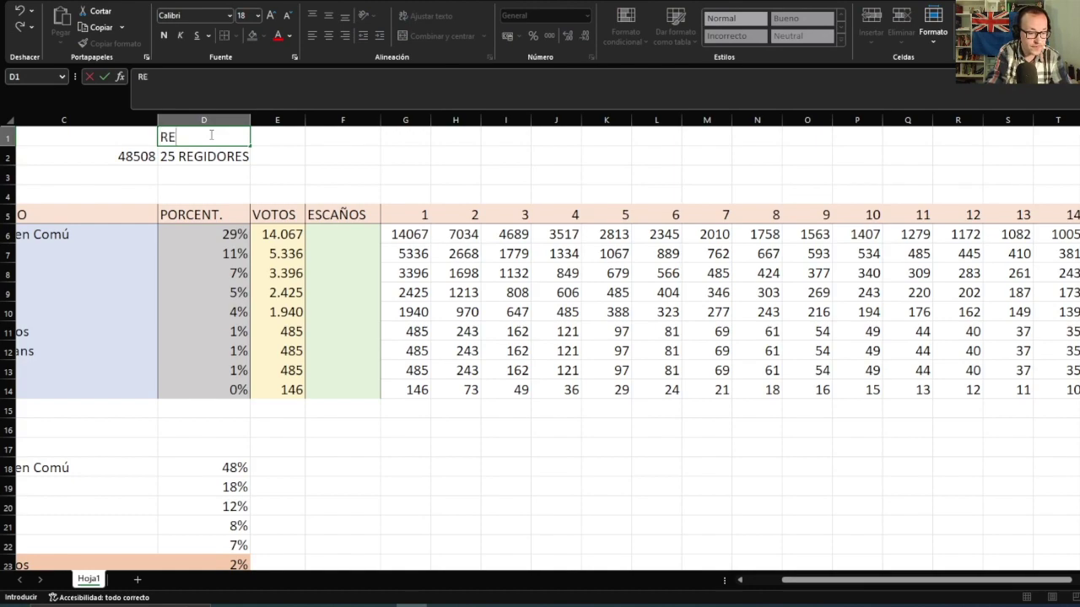
type("GIDORES")
key("Return")
type("25")
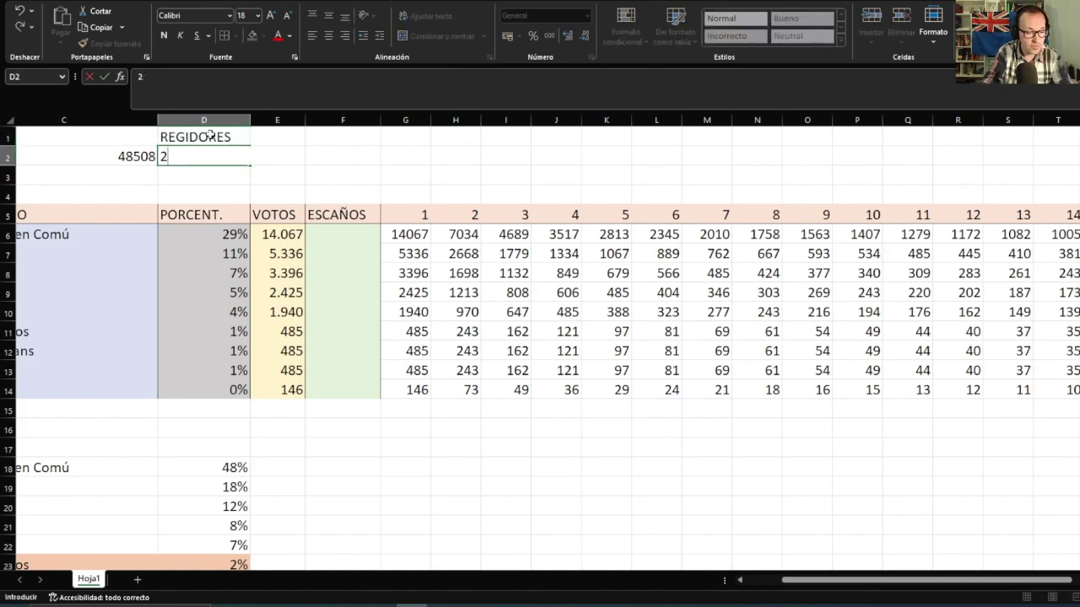
key("Return")
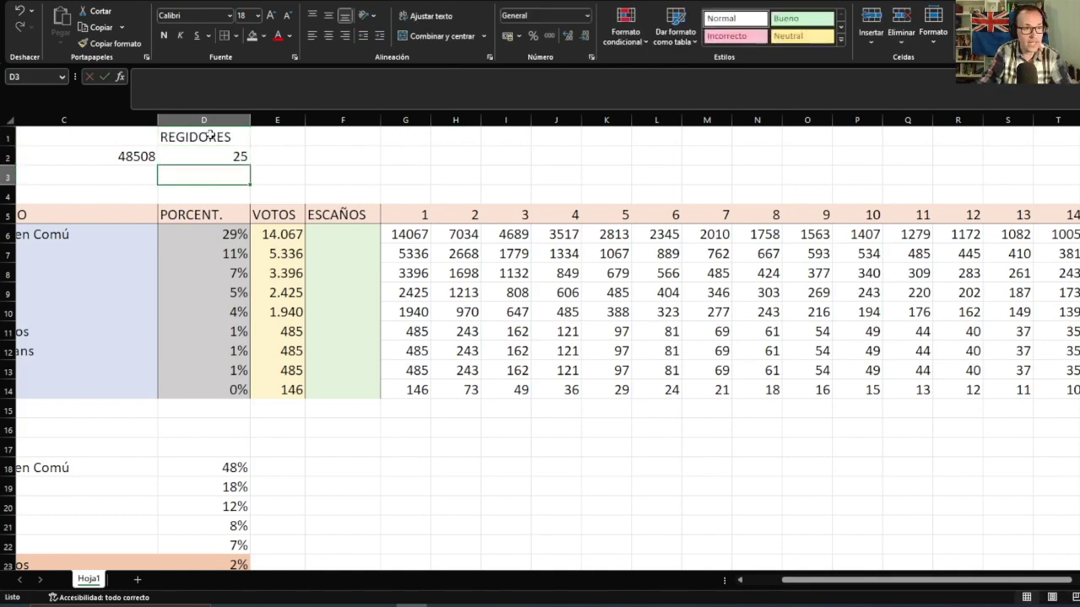
Begin a formula in F3 with the K.ESIMO.MAYOR function
left_click(354, 174)
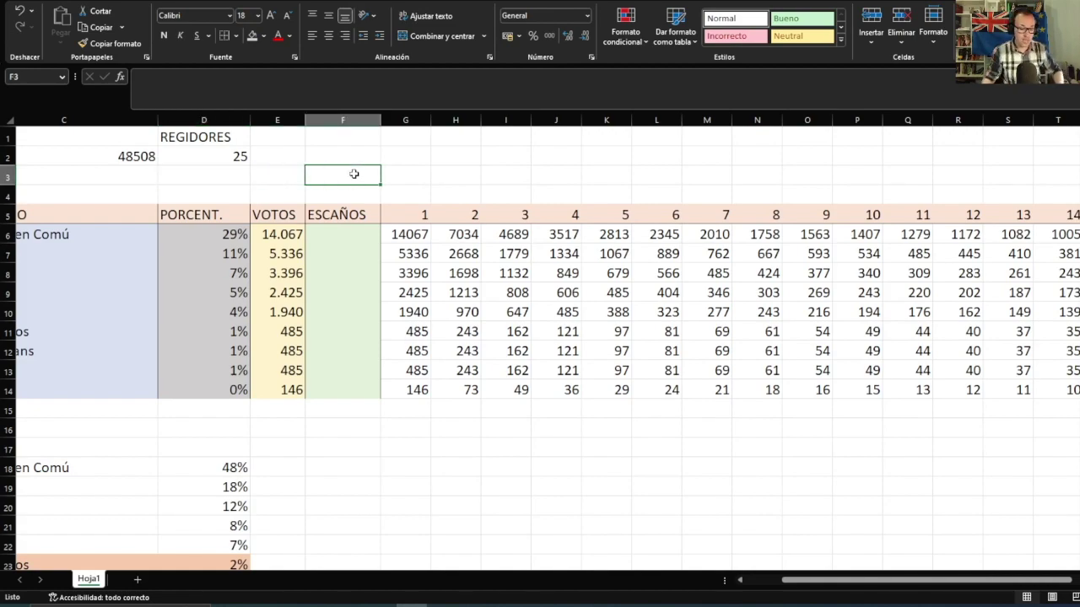
type("=")
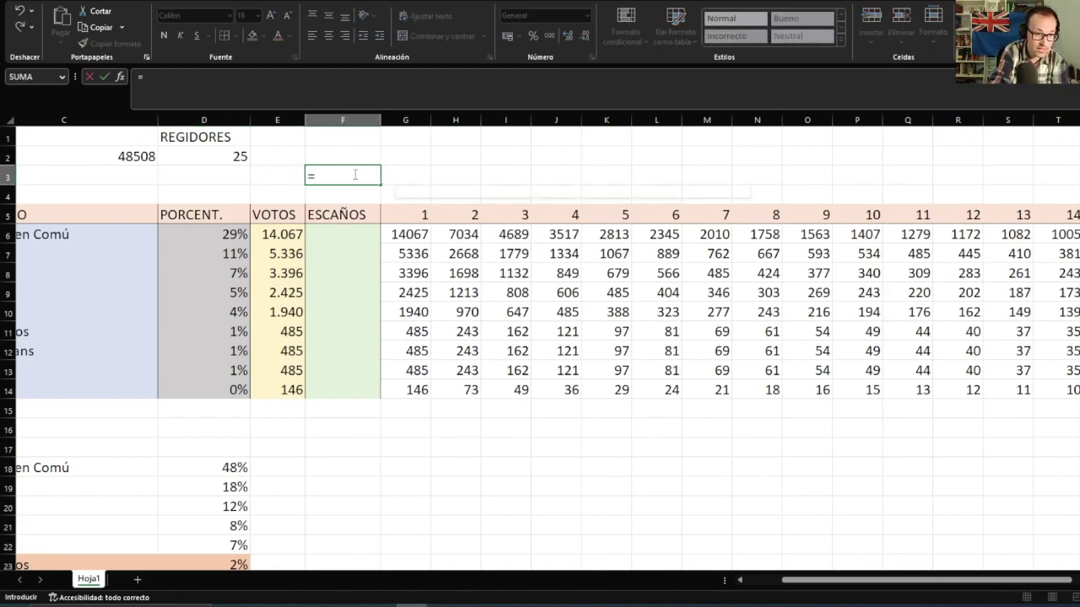
type("K.ESMI")
key("BackSpace")
key("BackSpace")
type("SI")
key("BackSpace")
key("BackSpace")
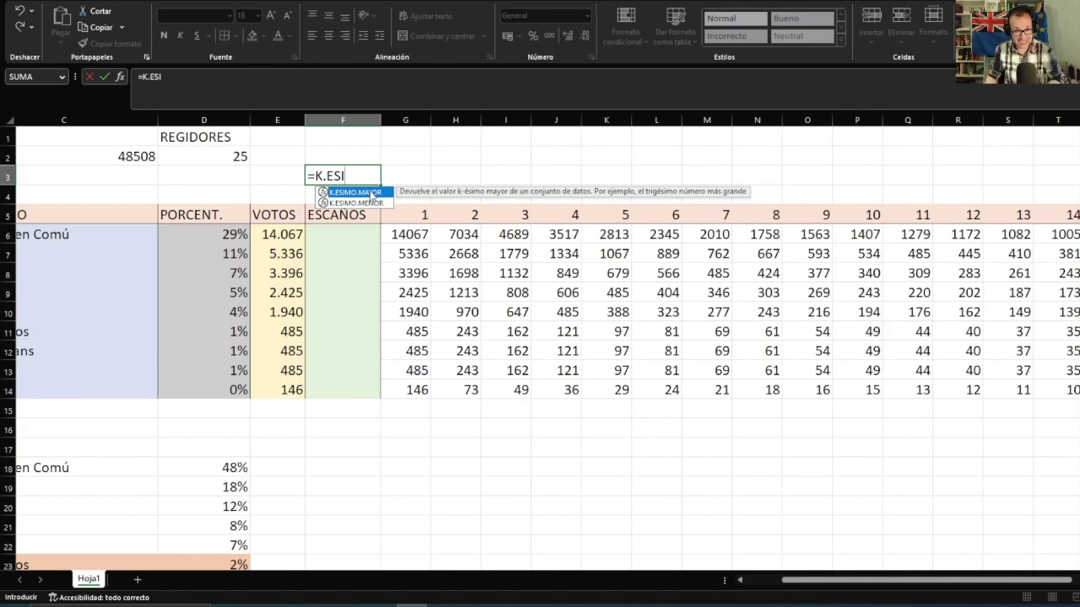
left_click(358, 176)
type("I")
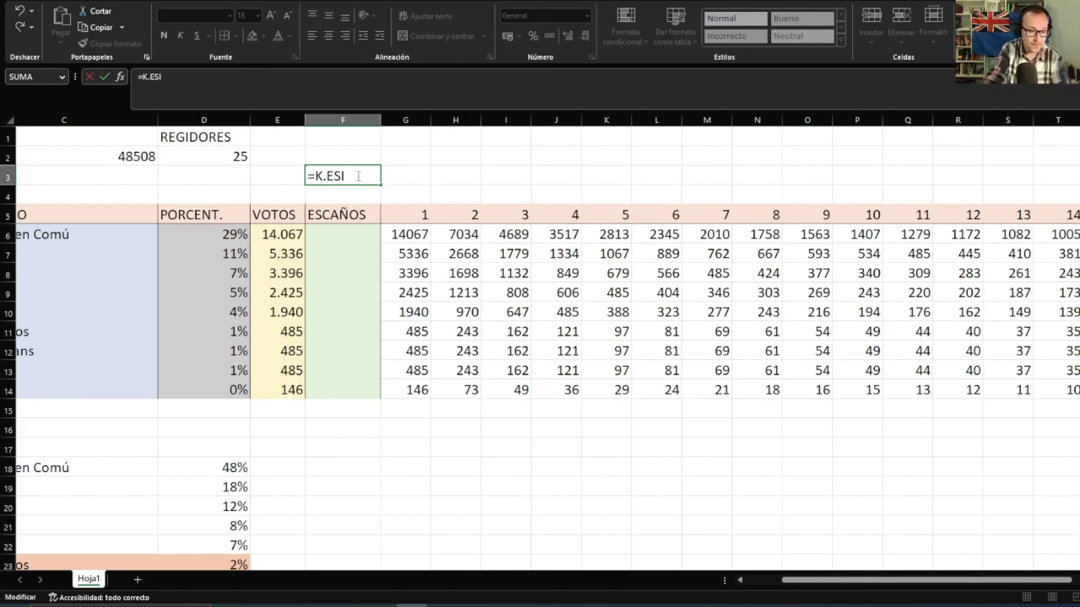
type("MO")
key("Tab")
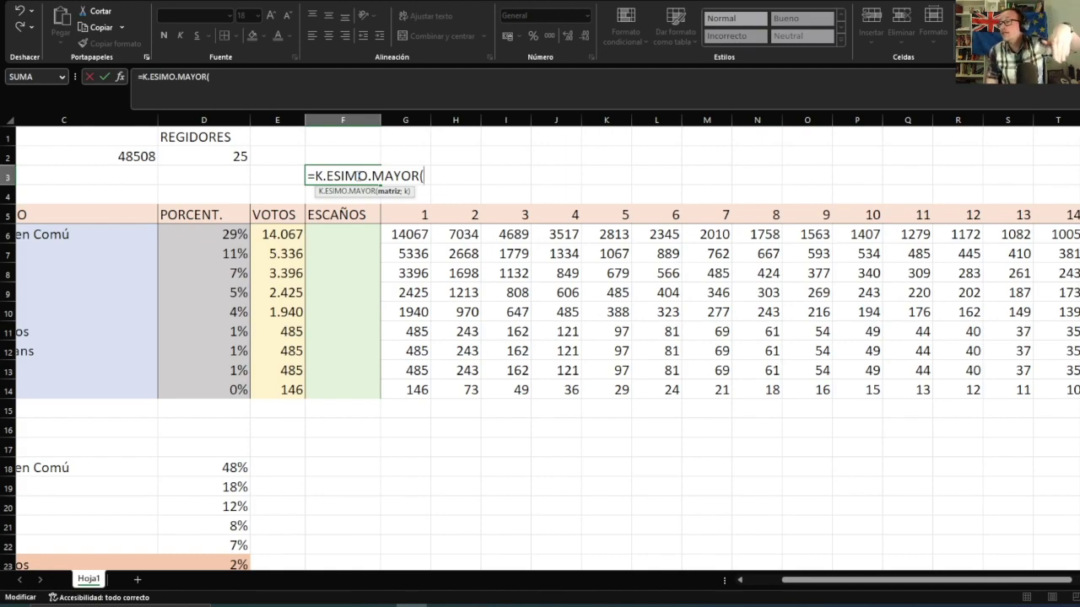
Complete the F3 formula with the quotients G6:AE14 as the matrix and D2 as k
left_click_drag(406, 235, 1077, 390)
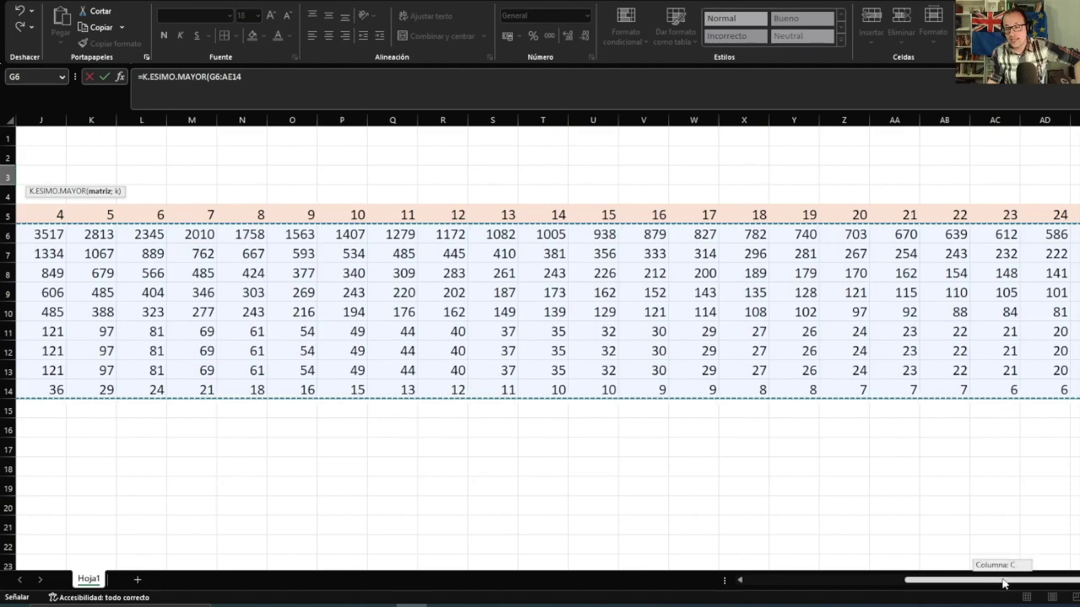
left_click_drag(993, 580, 833, 580)
left_click(270, 79)
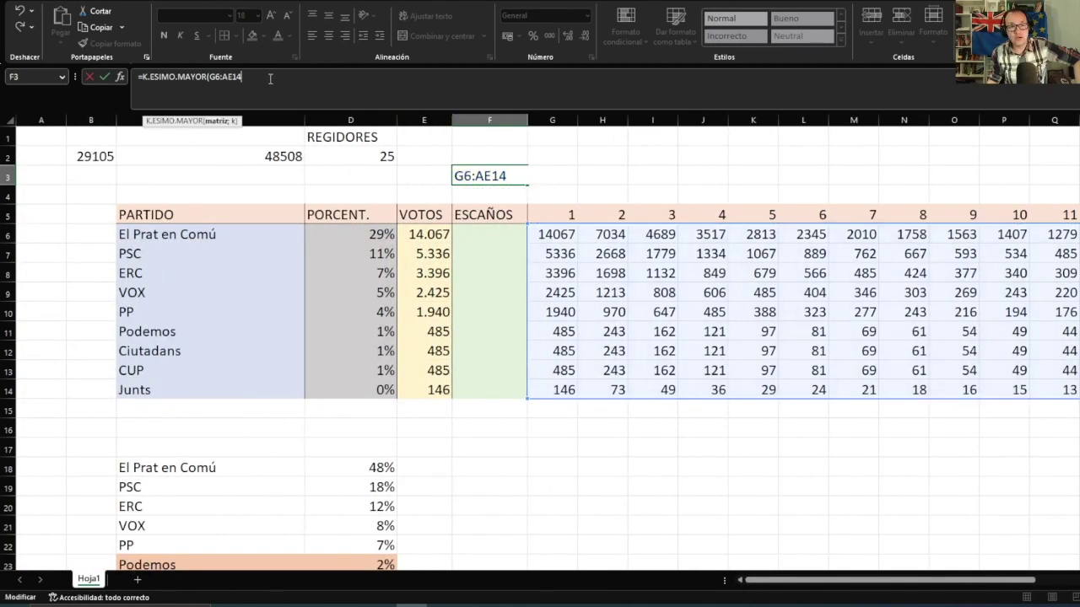
type(";")
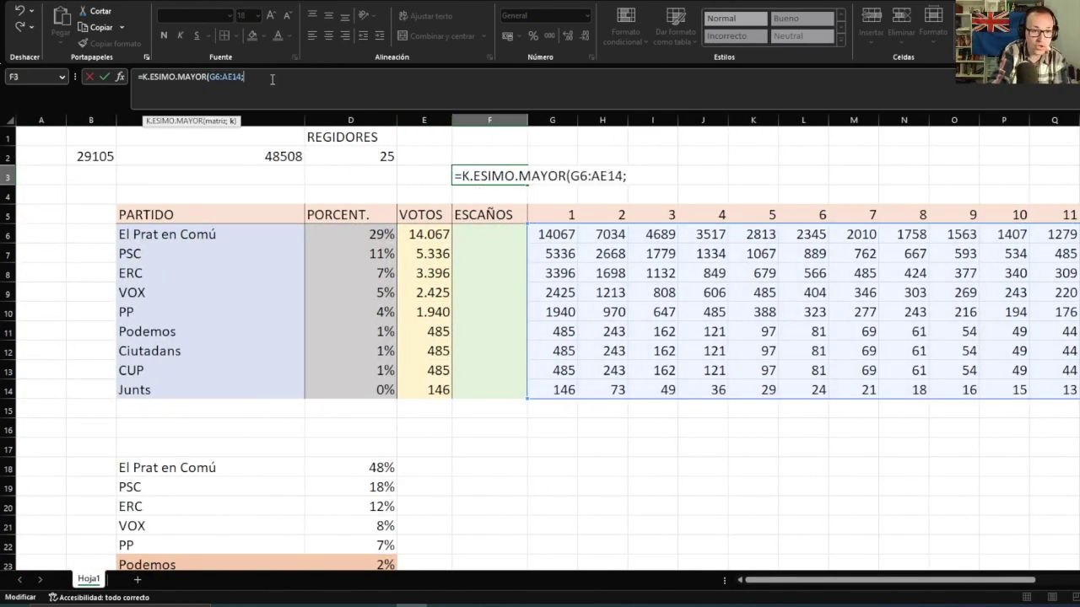
left_click(354, 155)
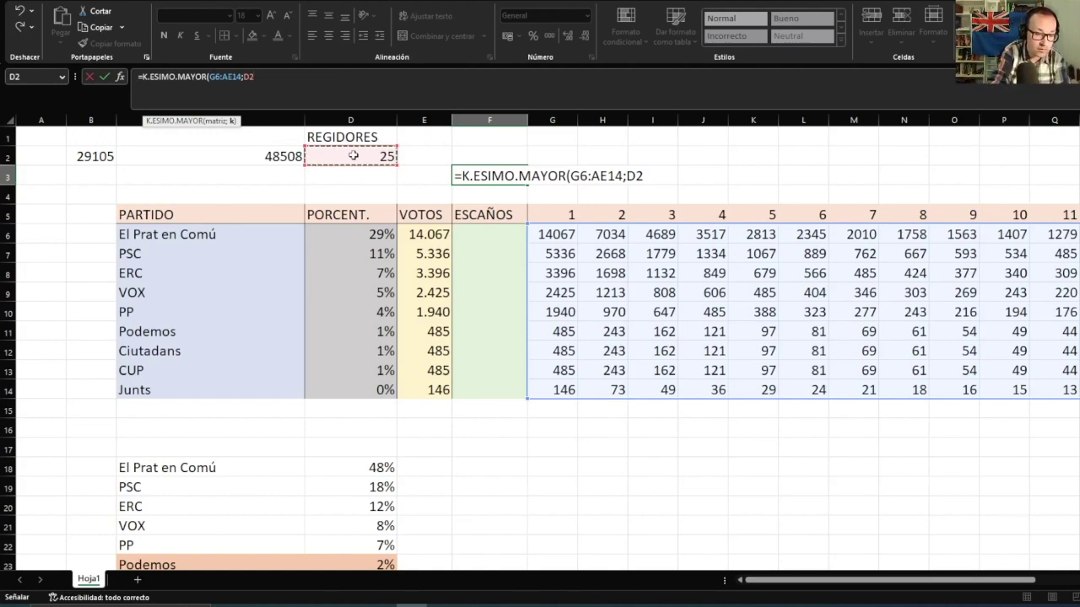
type(")")
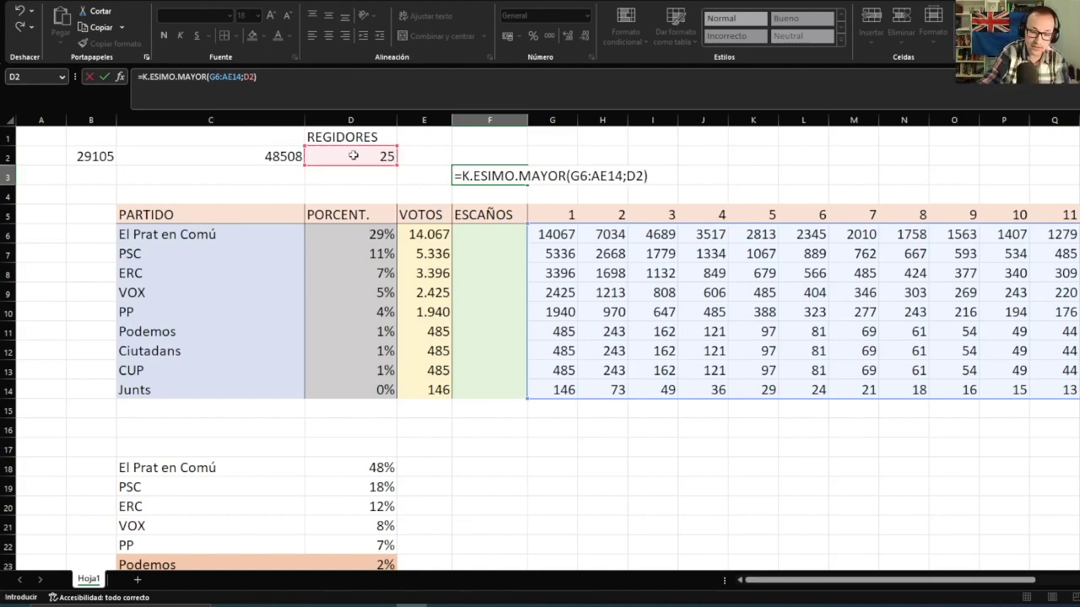
key("Return")
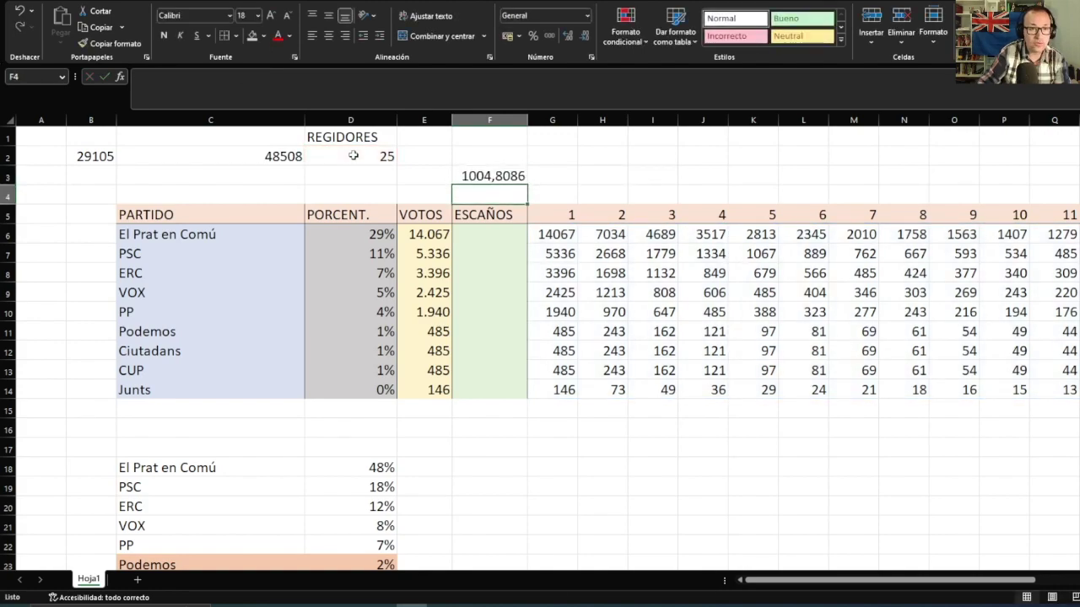
Format the cutoff quotient in F3 to show no decimals
left_click(492, 175)
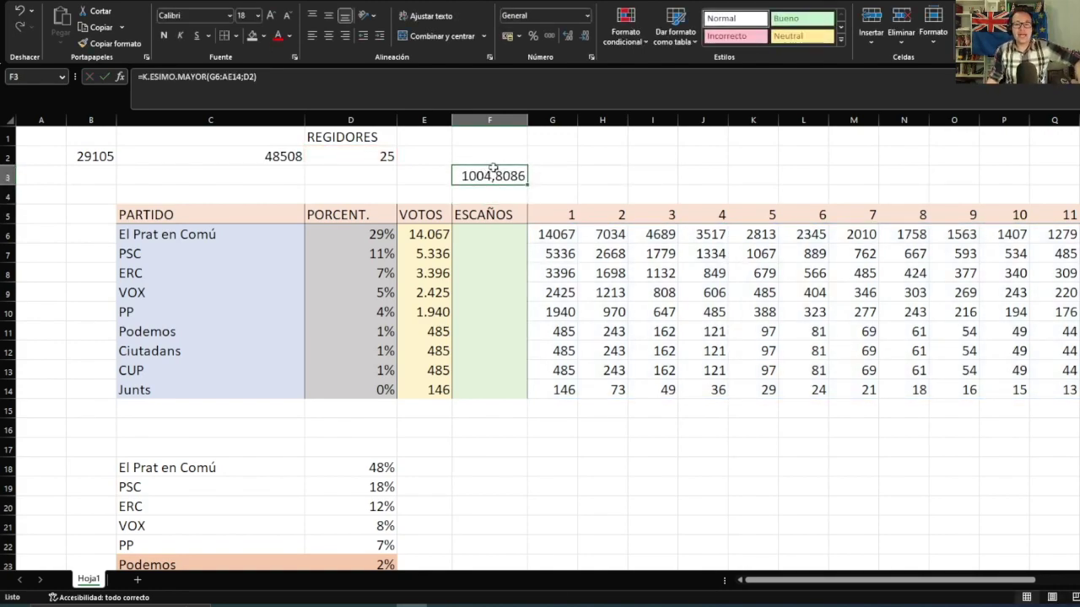
left_click(585, 36)
left_click(584, 37)
left_click(584, 38)
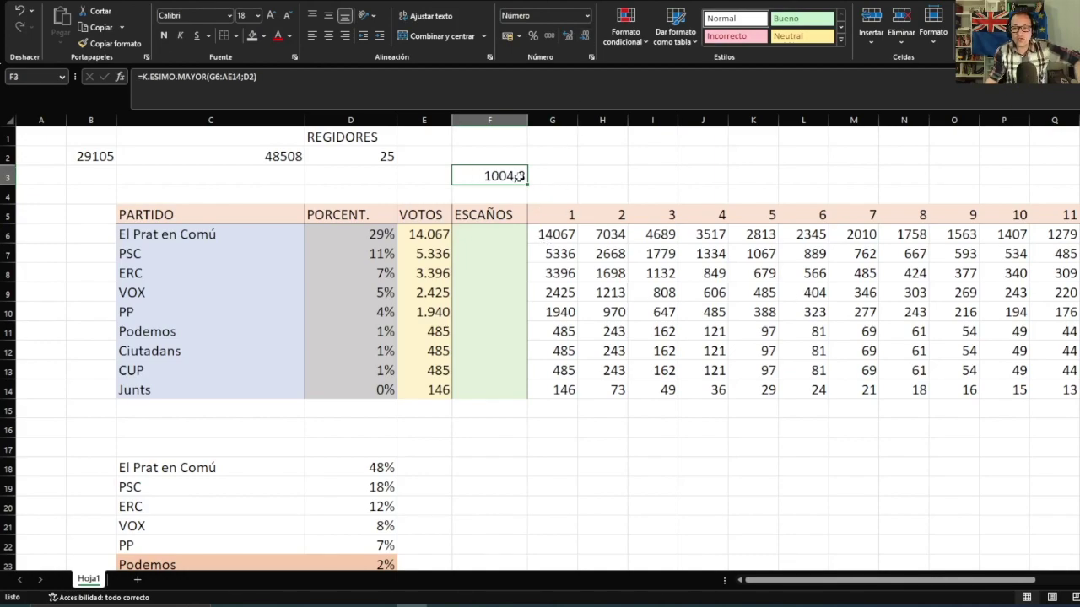
left_click(585, 38)
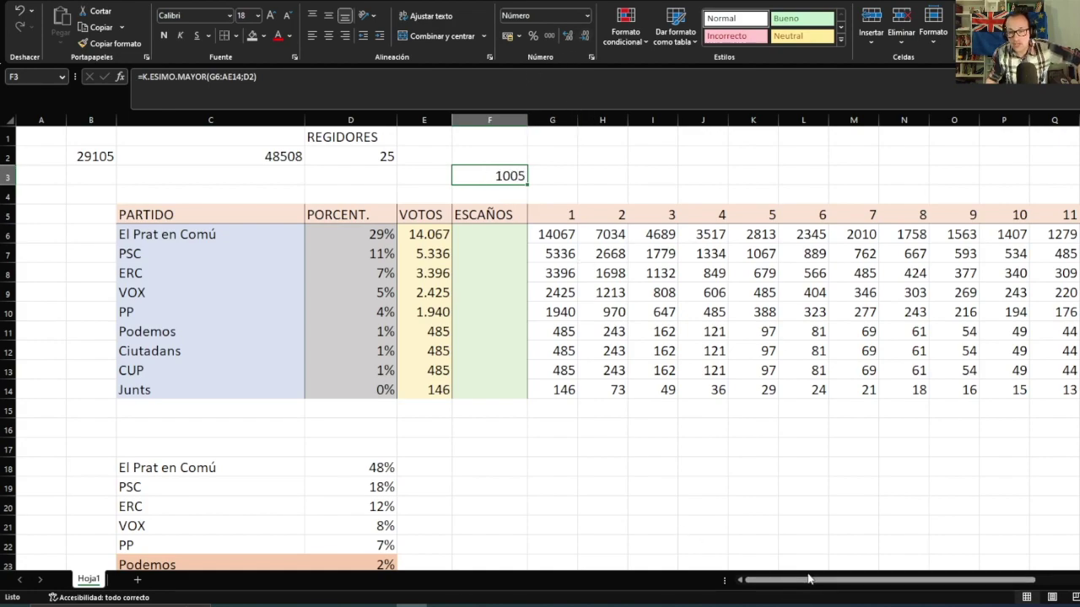
Find the quotient in the El Prat en Comú row that matches the cutoff value in F3
left_click_drag(815, 582, 816, 583)
left_click_drag(820, 581, 906, 582)
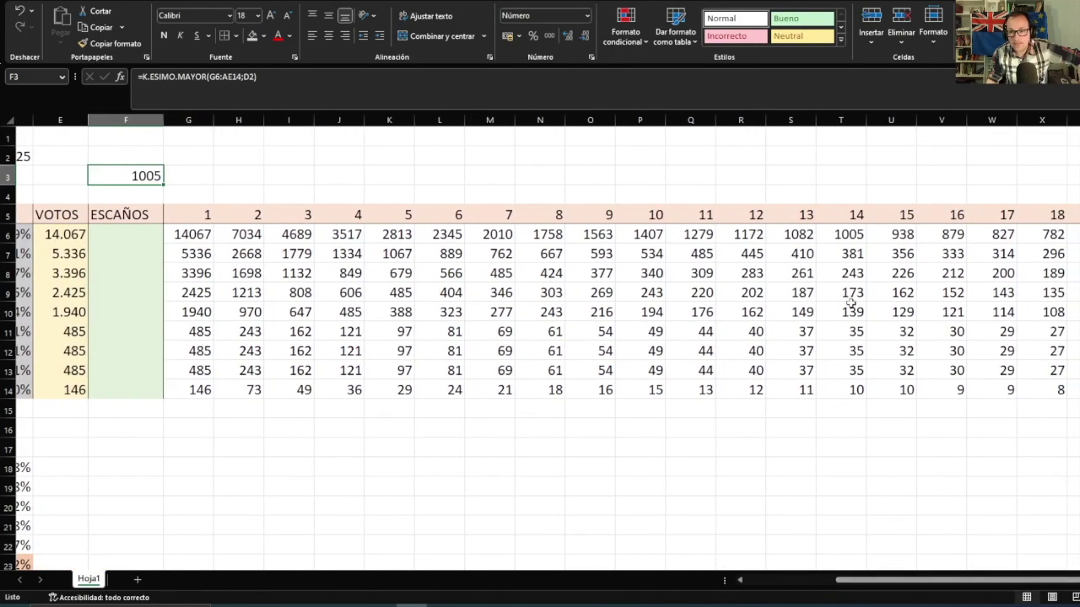
left_click(847, 236)
Select all the quotients in G6:AE14
left_click_drag(841, 582, 793, 582)
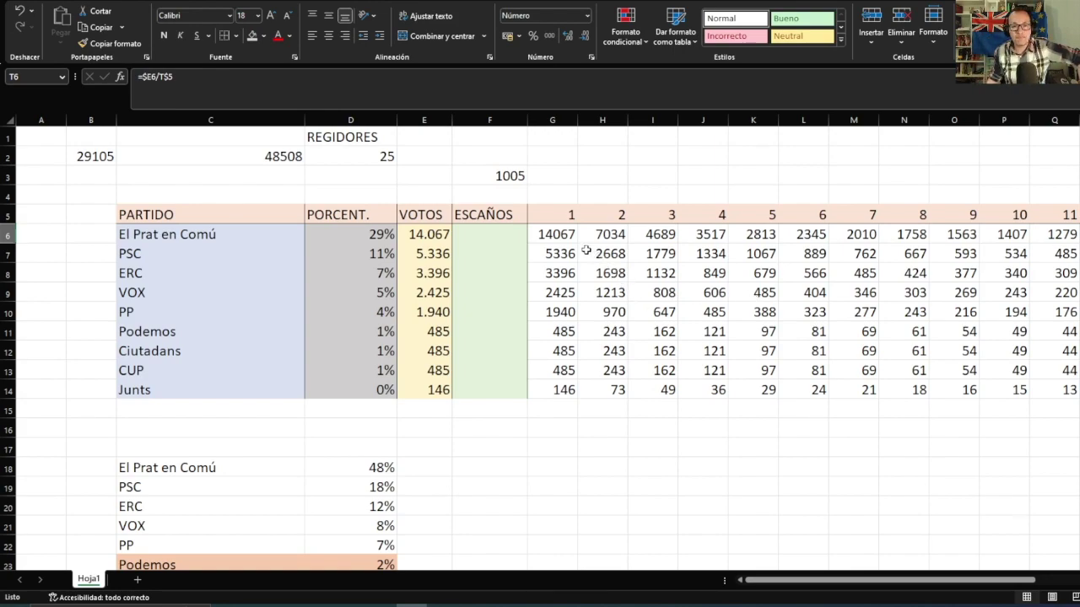
left_click_drag(572, 237, 1068, 389)
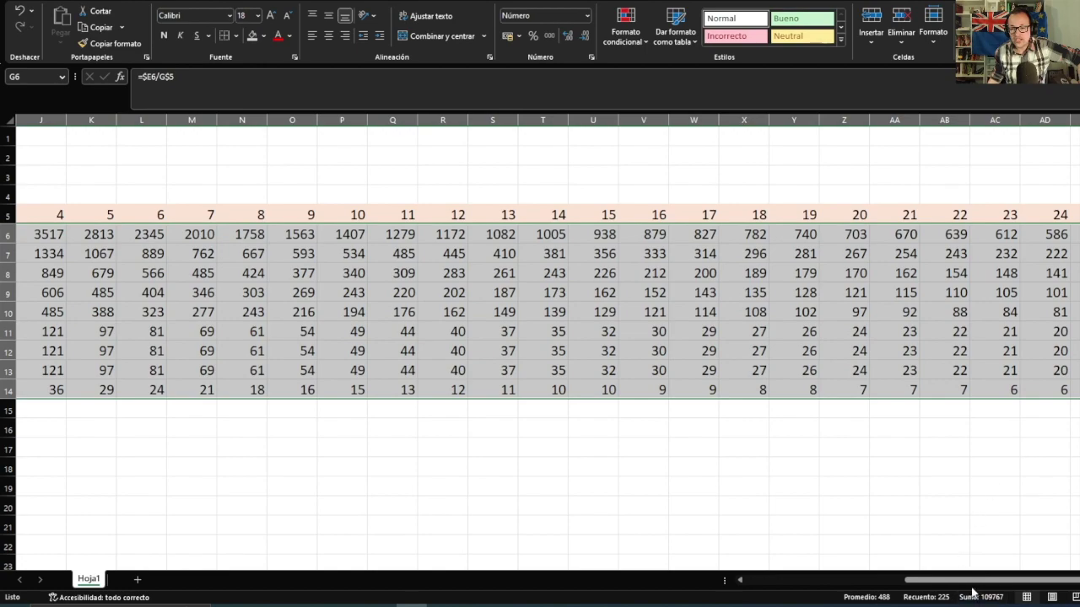
left_click_drag(970, 581, 876, 580)
Try a conditional formatting rule giving quotients greater than $F$3 a green fill with dark green text
left_click(626, 34)
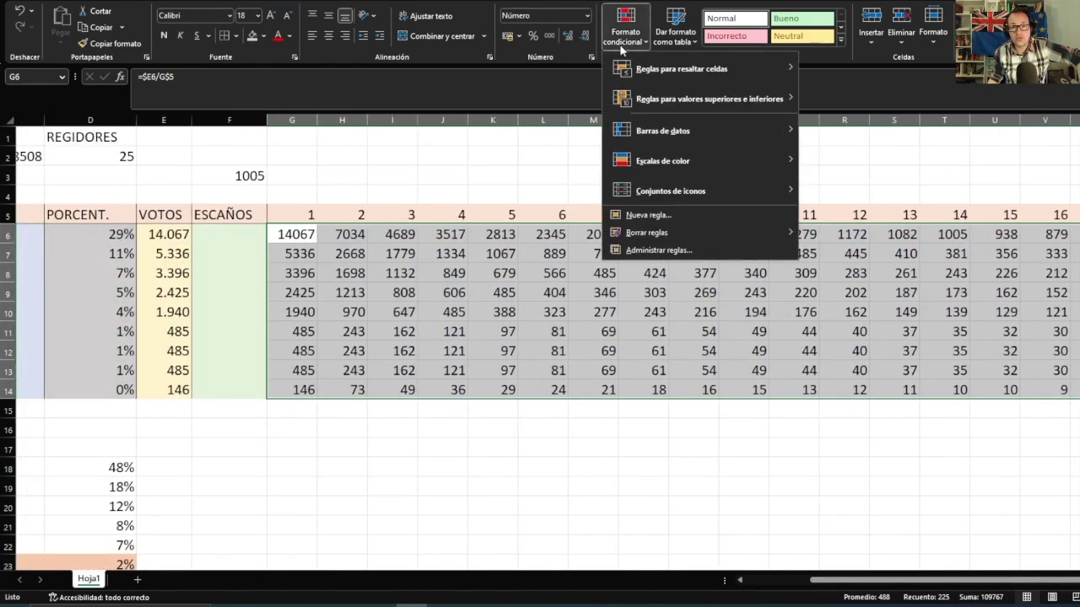
mouse_move(692, 69)
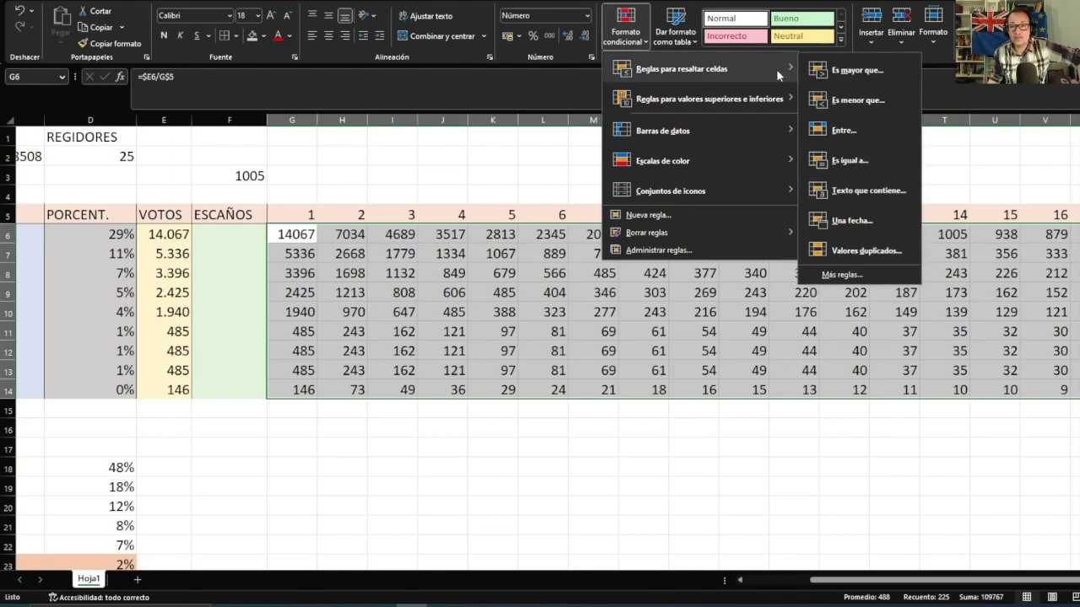
left_click(852, 75)
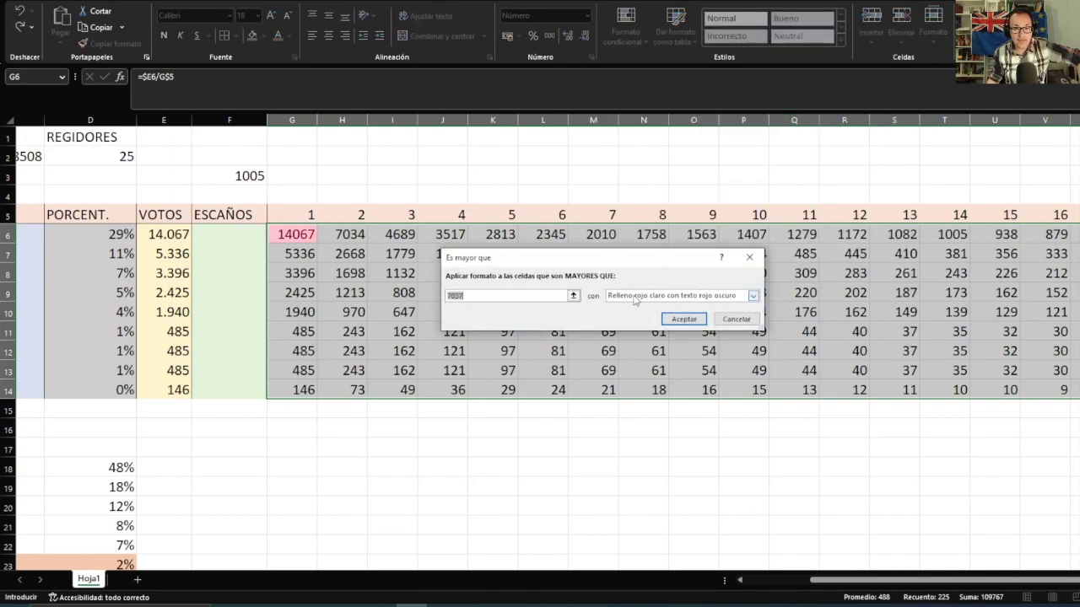
left_click(574, 297)
left_click(241, 175)
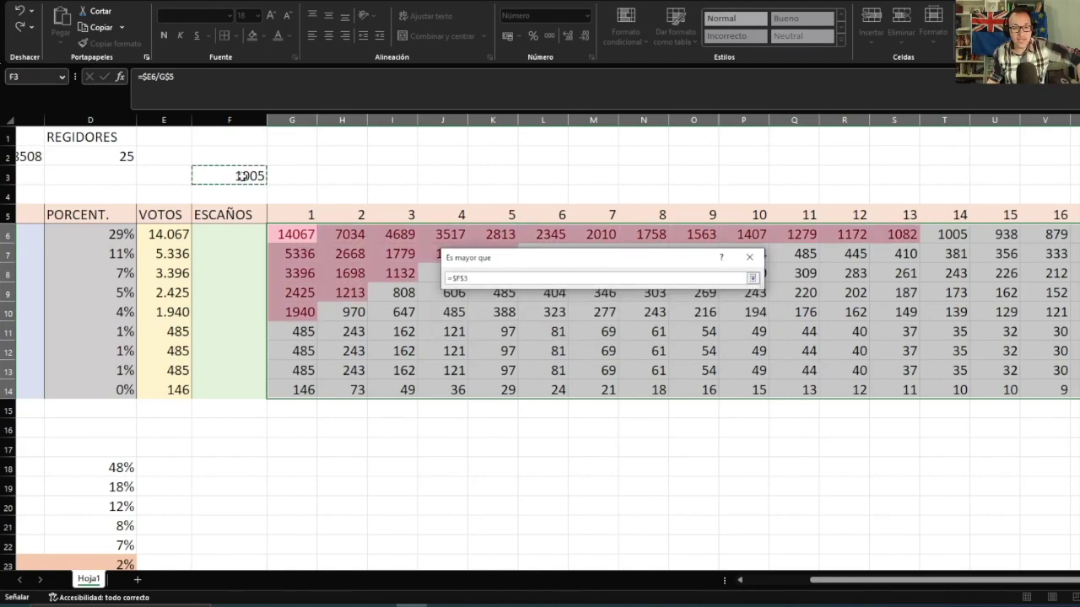
left_click(752, 278)
left_click(752, 296)
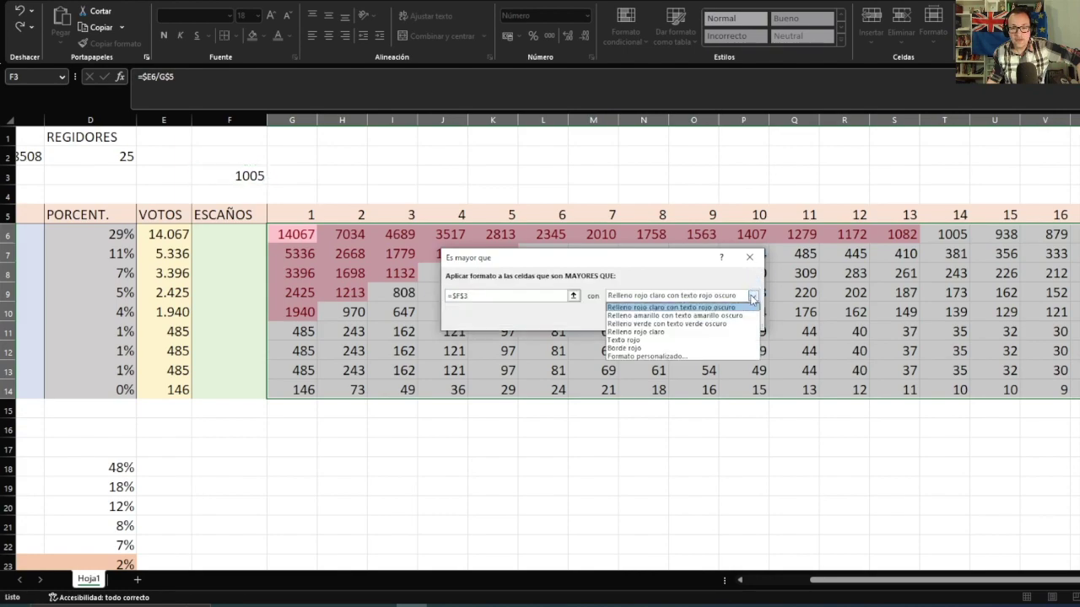
left_click(719, 324)
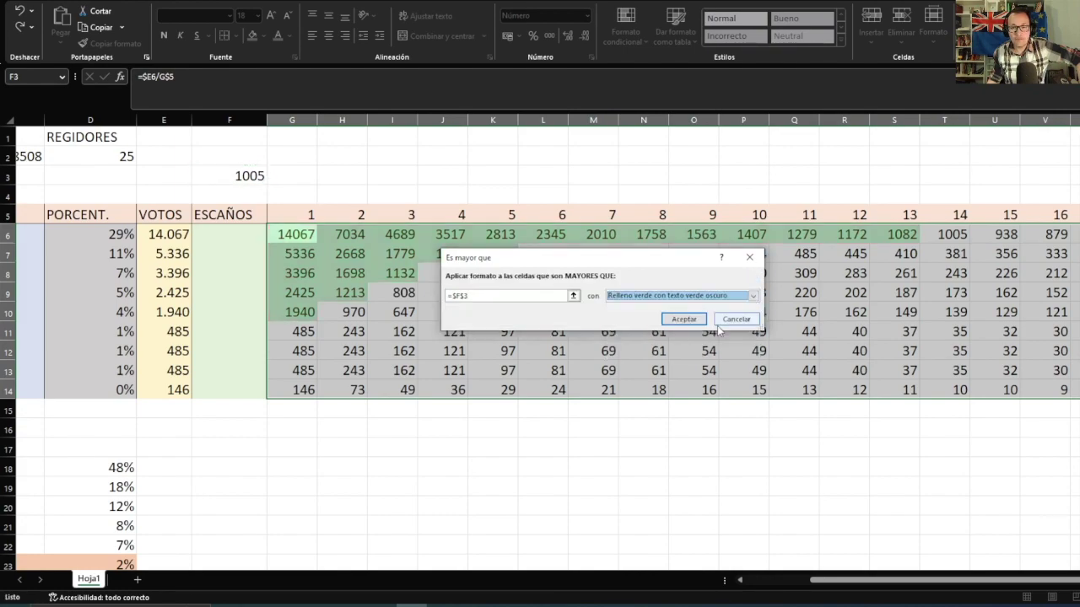
left_click(702, 324)
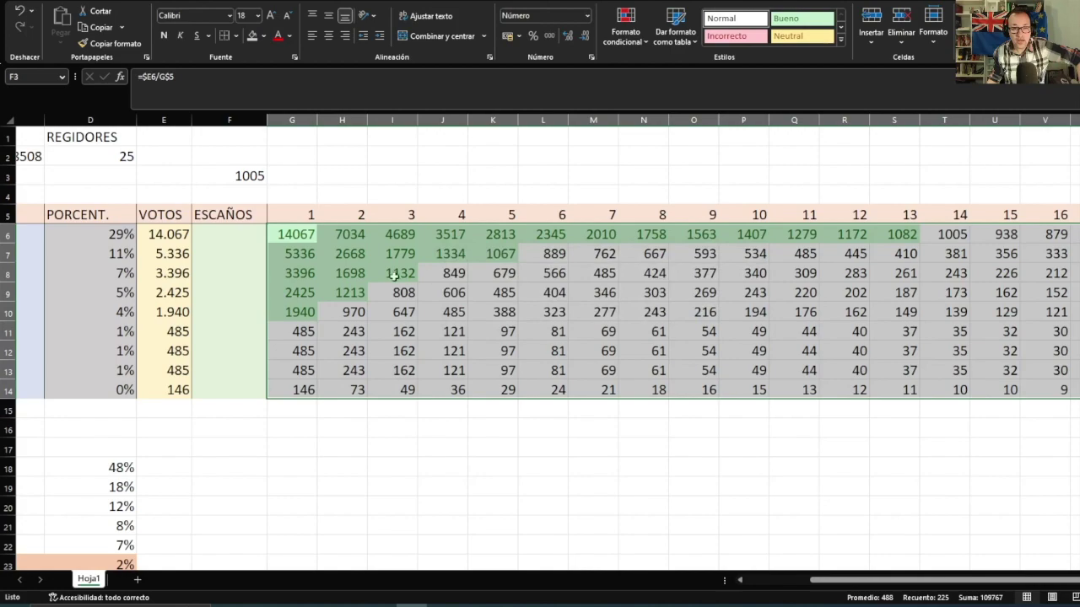
Undo the green conditional formatting rule on the quotients
left_click(635, 32)
mouse_move(706, 73)
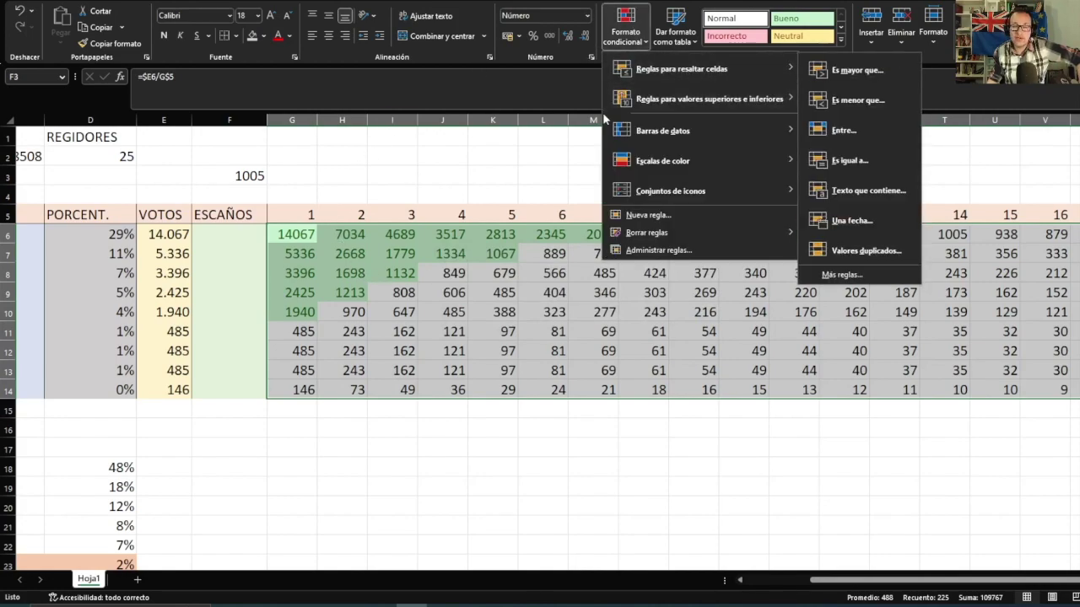
left_click(371, 238)
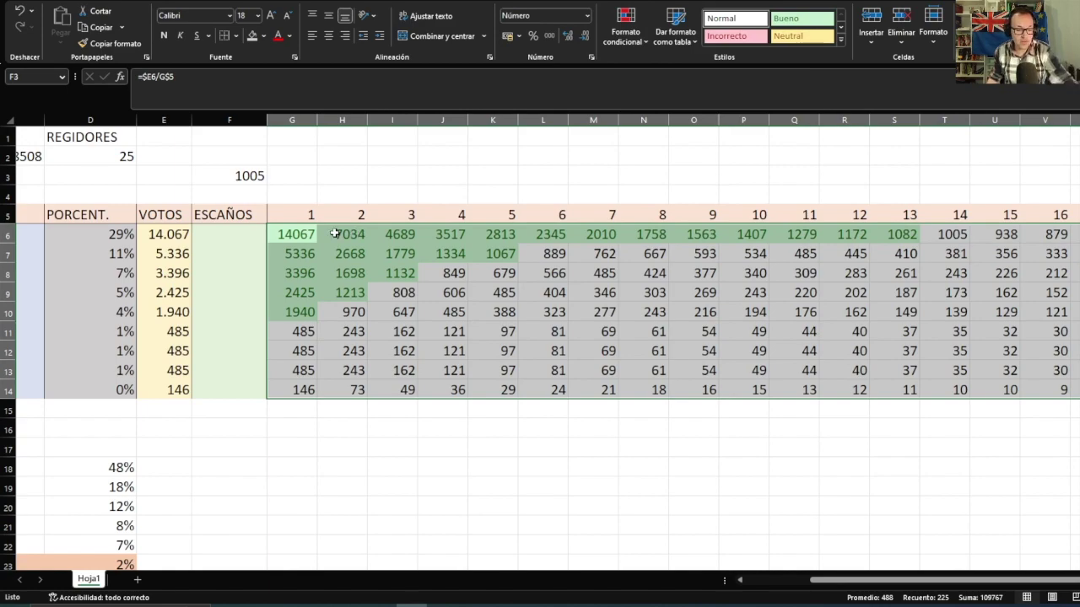
key("ctrl+z")
Add a conditional formatting rule giving quotients greater than $F$3 a yellow fill with dark yellow text
left_click(626, 31)
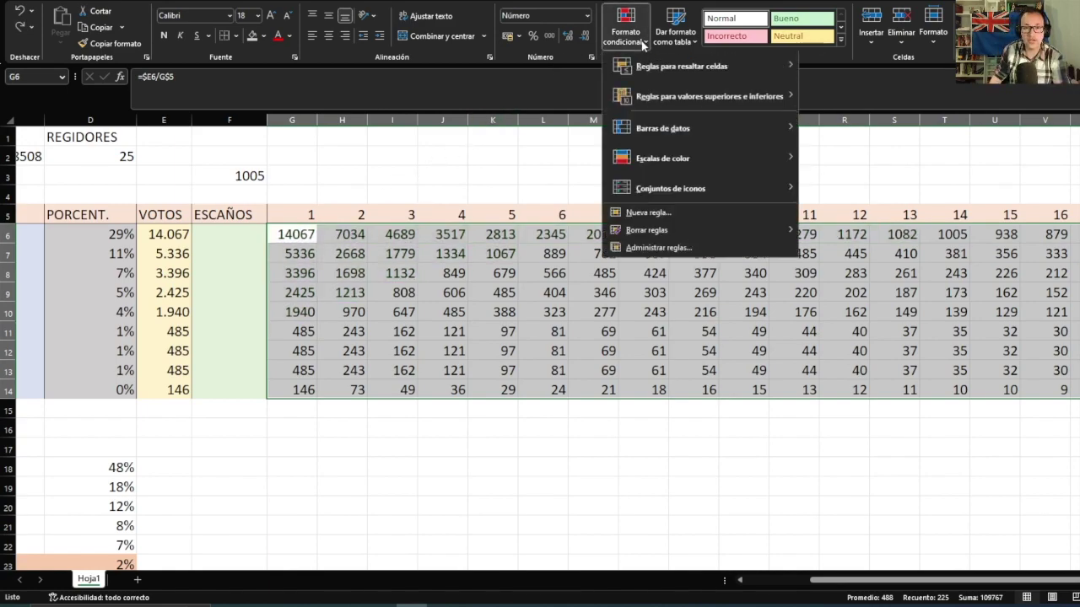
mouse_move(654, 67)
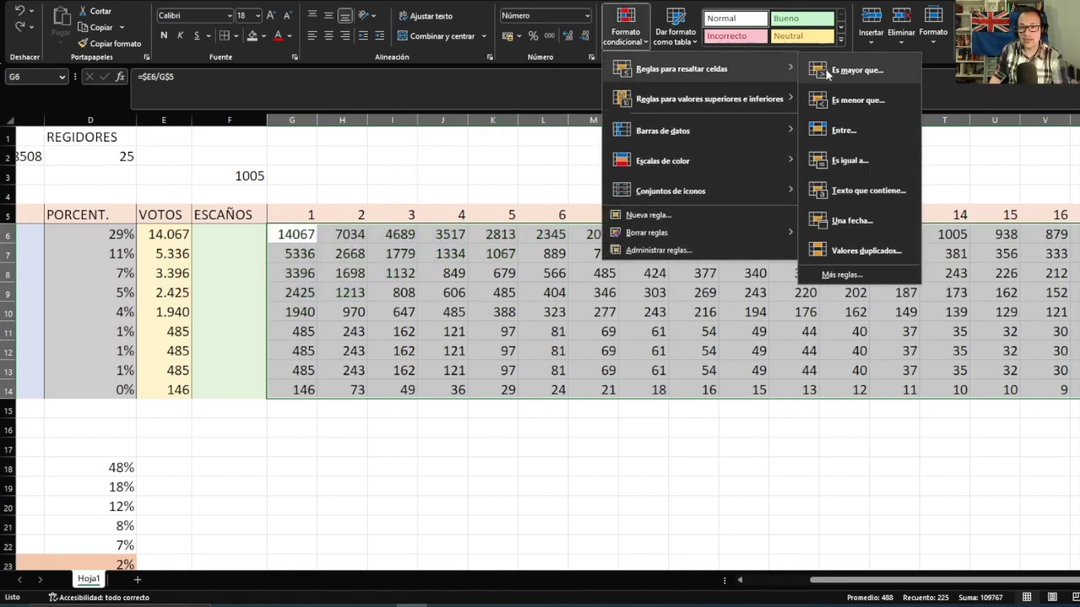
left_click(857, 70)
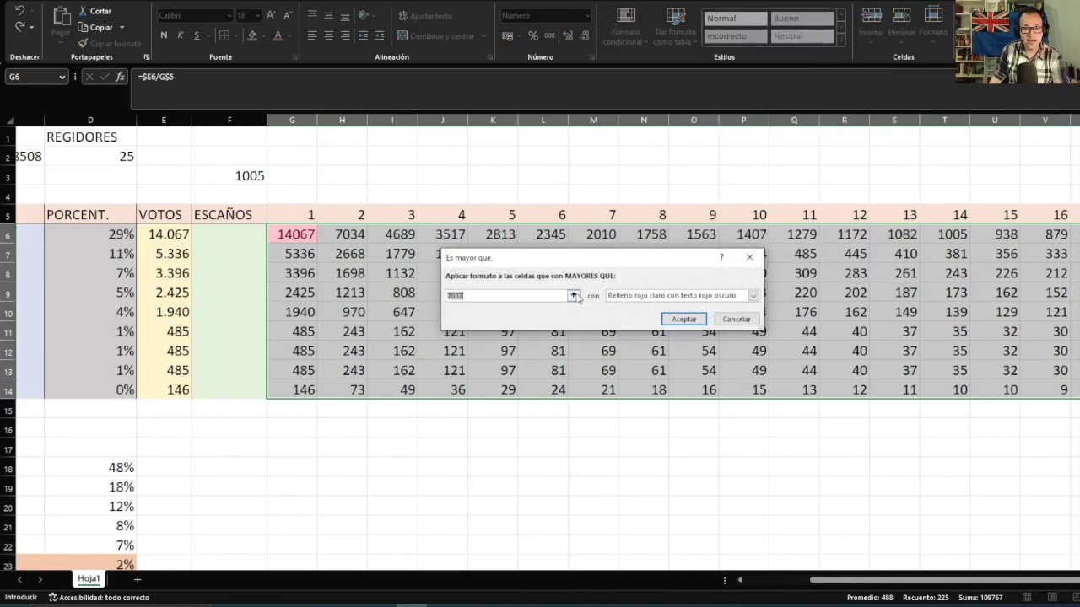
left_click(574, 296)
left_click(243, 174)
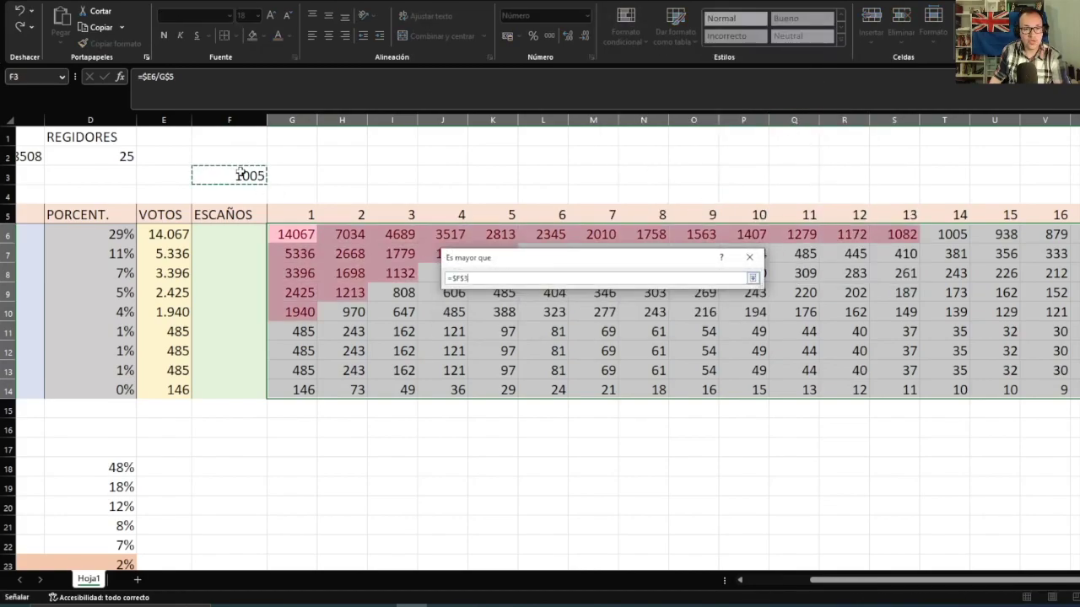
left_click(751, 278)
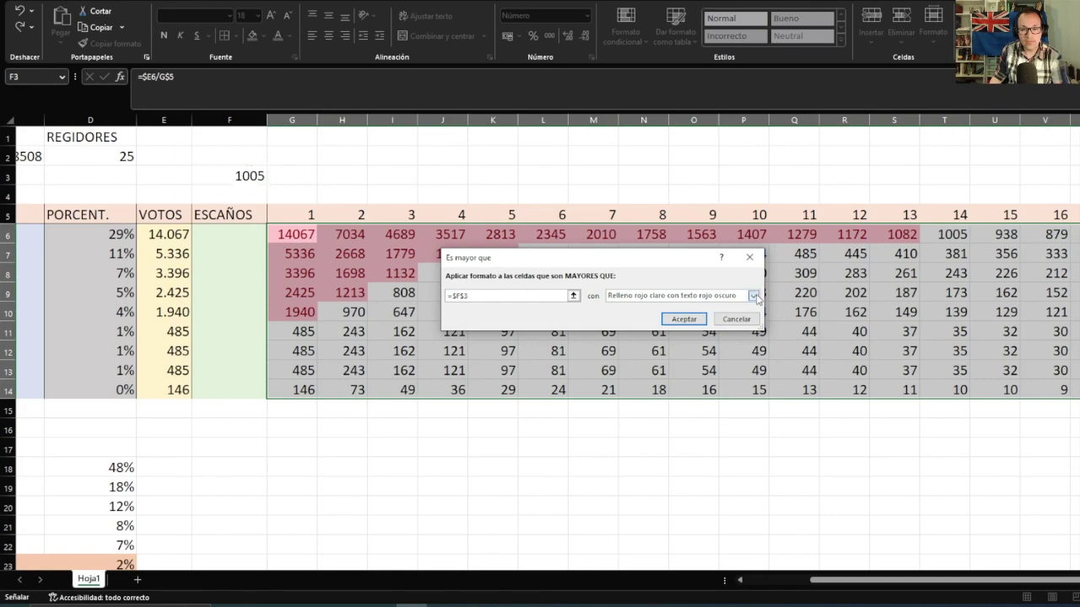
left_click(754, 297)
left_click(693, 310)
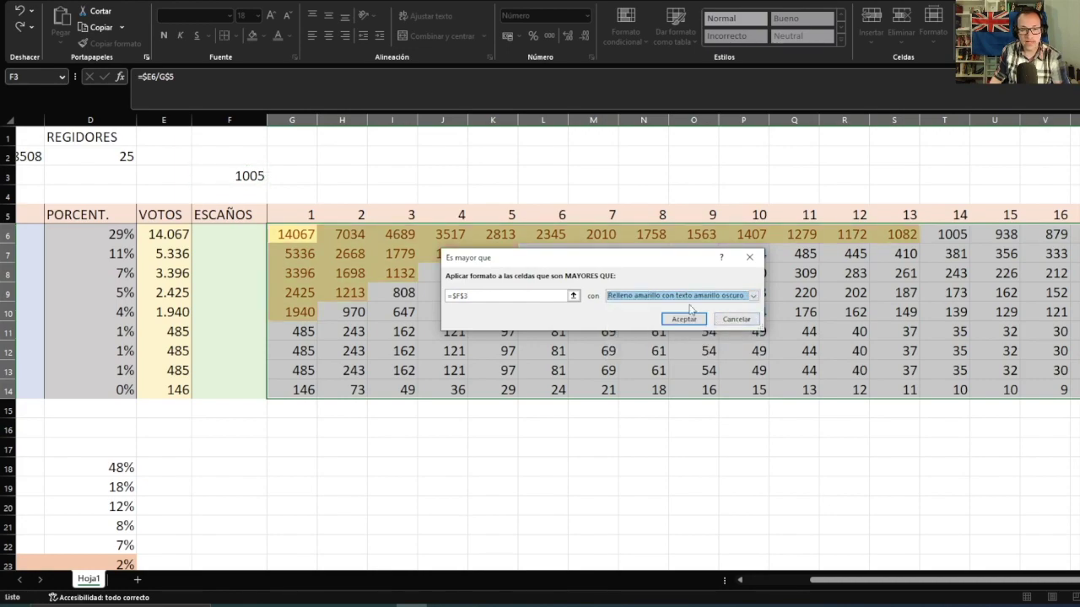
left_click(683, 319)
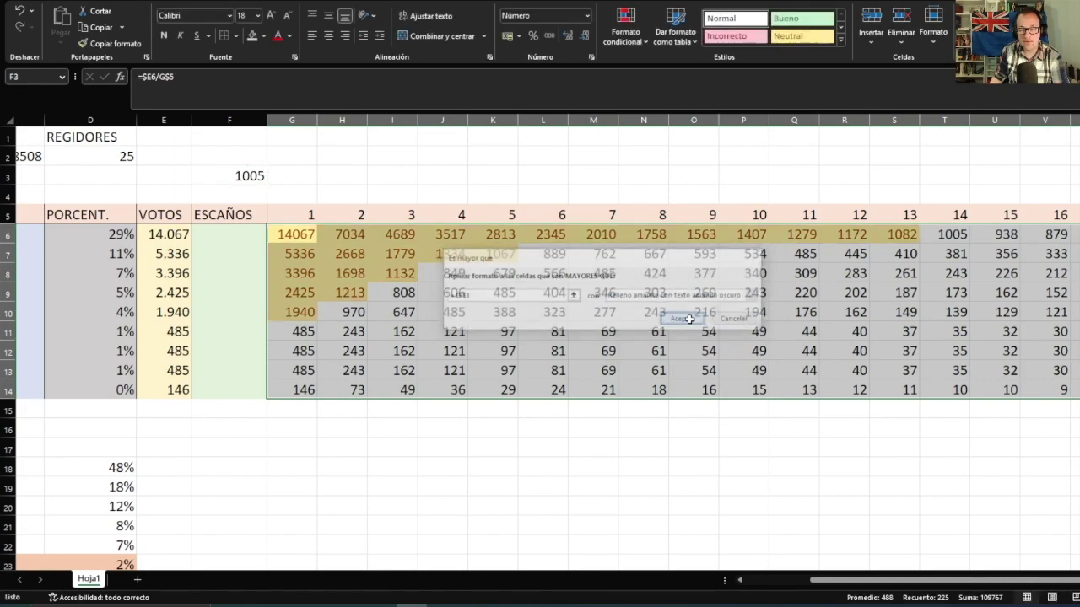
Add a conditional formatting rule giving quotients equal to $F$3 a light red fill with dark red text
left_click(612, 38)
mouse_move(755, 69)
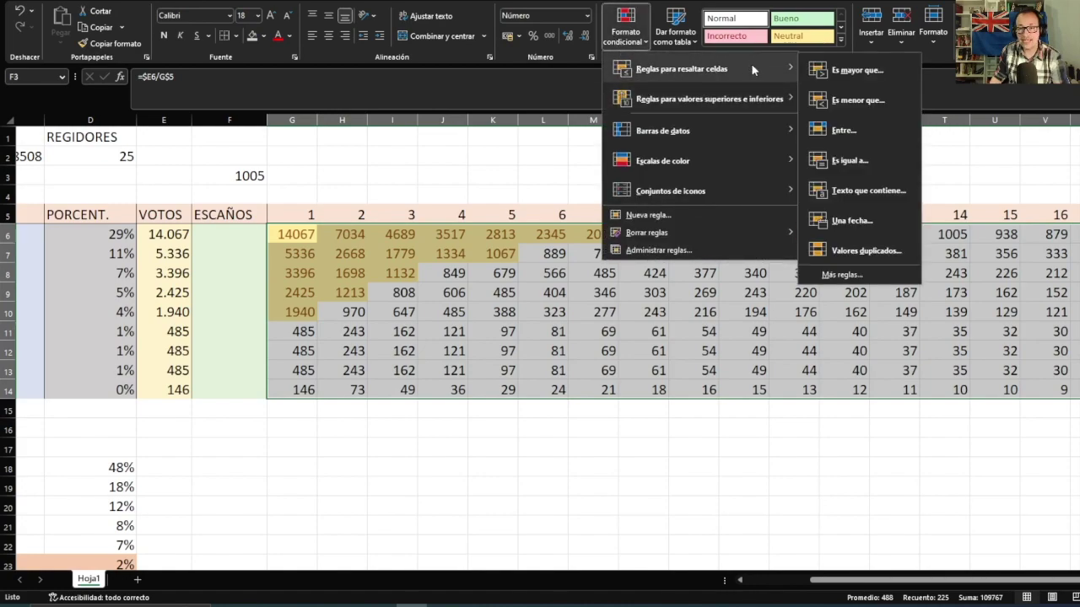
left_click(835, 160)
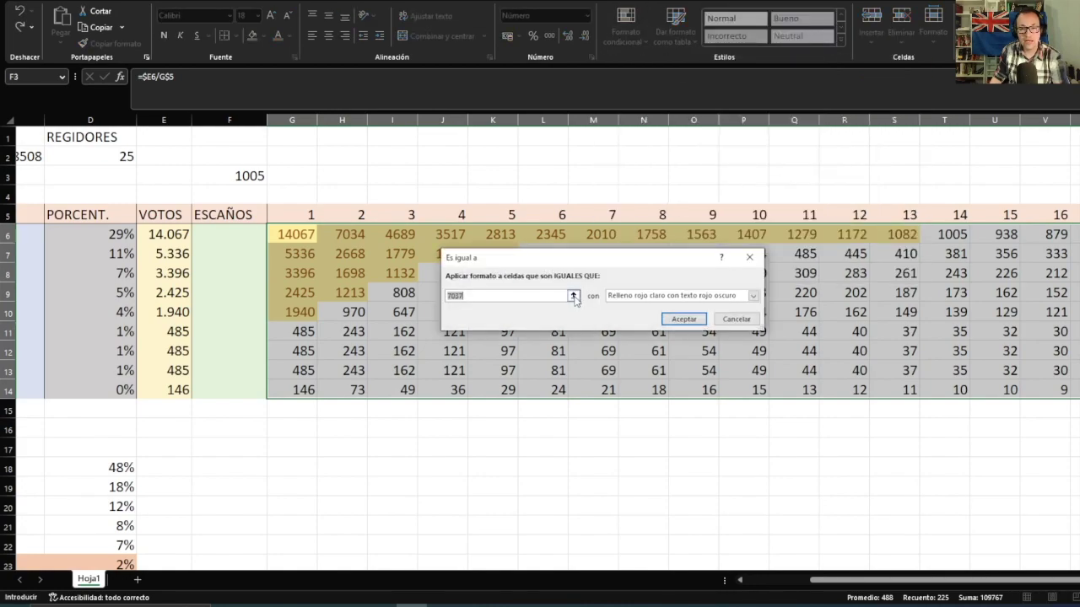
left_click(312, 242)
left_click(253, 177)
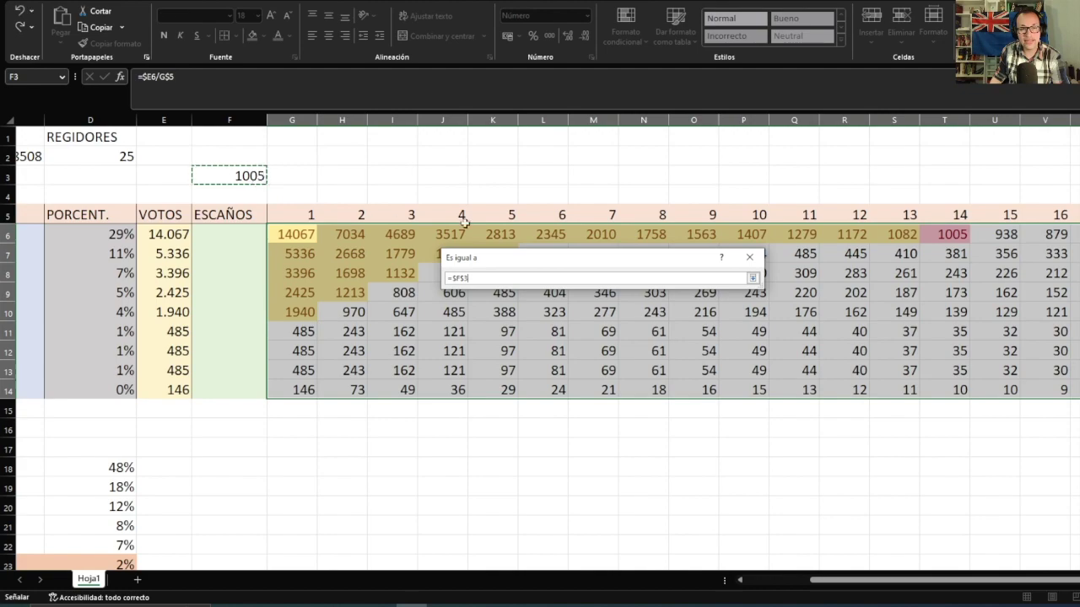
left_click(751, 277)
left_click(753, 295)
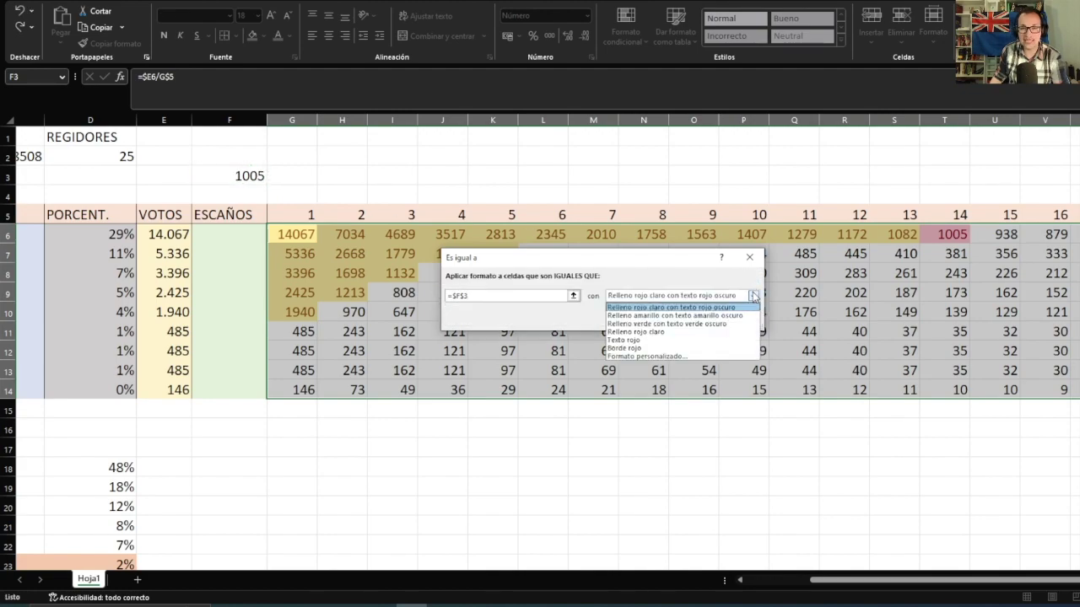
left_click(670, 307)
left_click(683, 321)
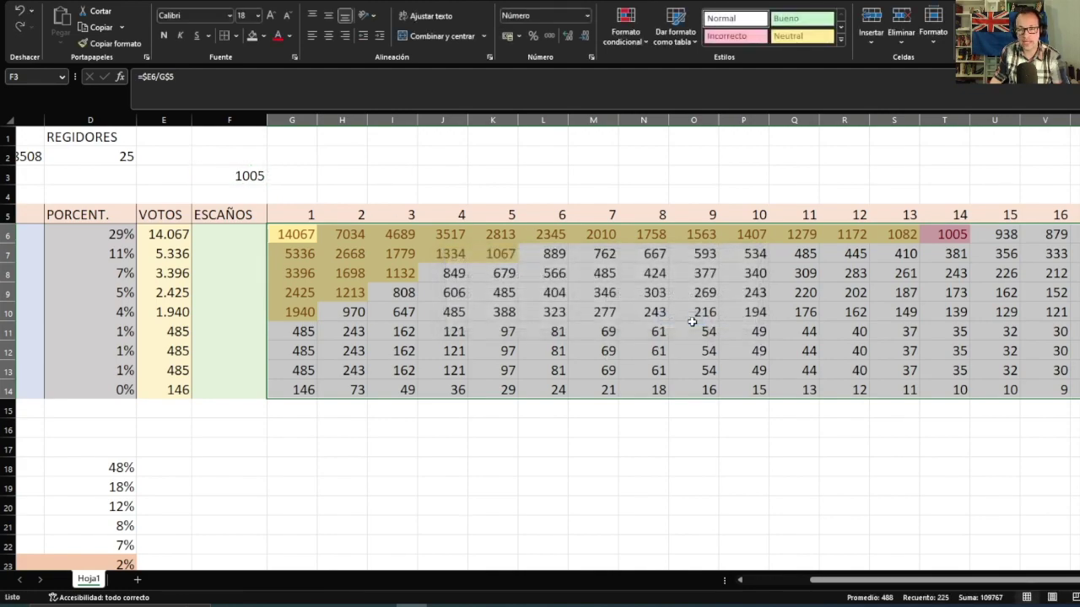
left_click(664, 306)
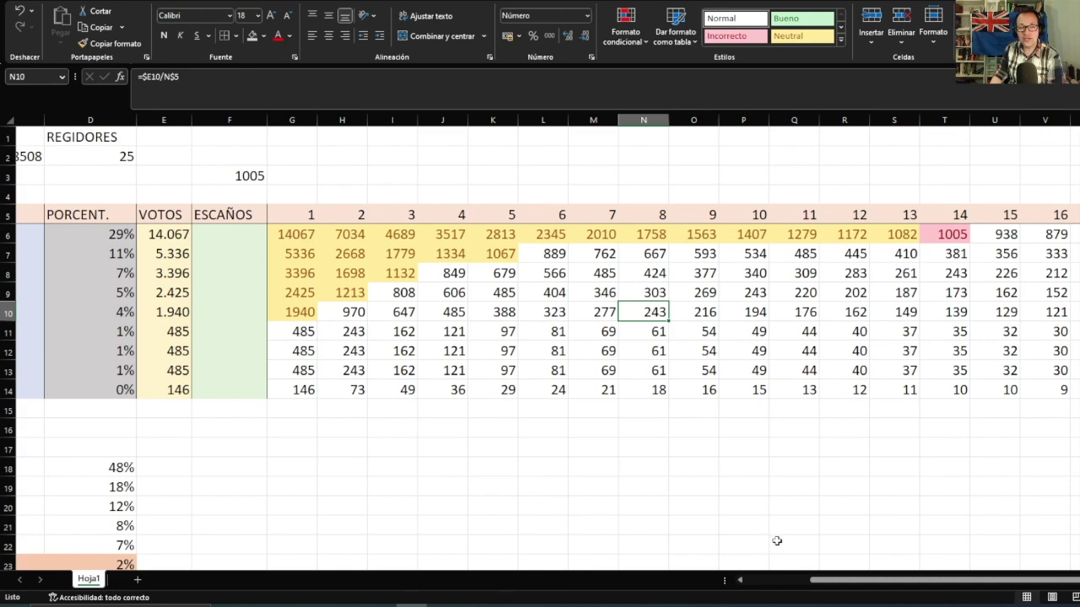
Examine PP's percentage in the lower list of parties and its first quotient in the D'Hondt table
left_click_drag(860, 582, 793, 582)
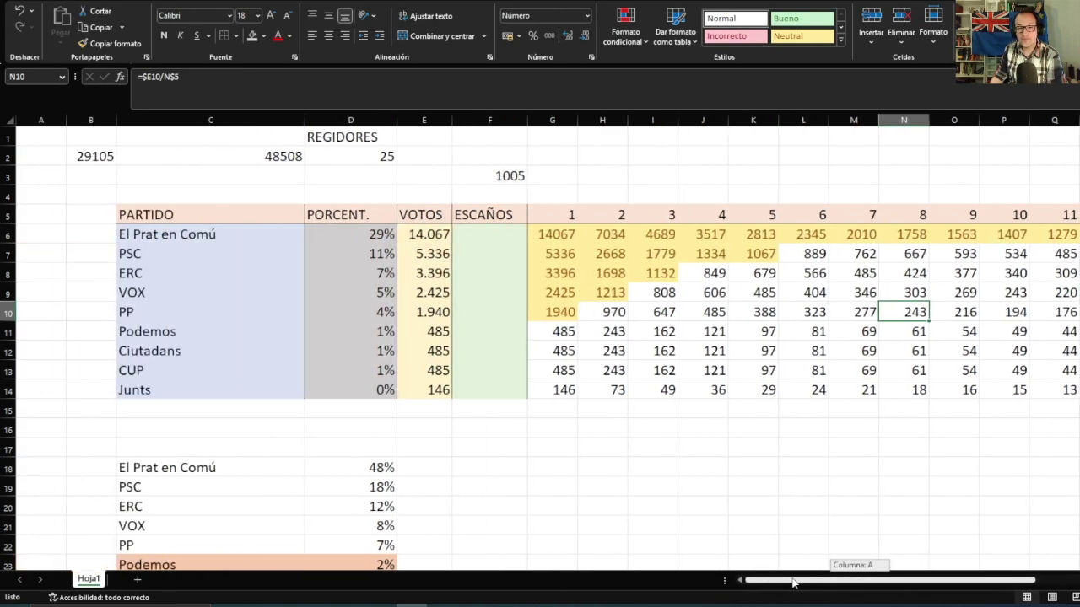
left_click(380, 310)
scroll(361, 390, "down", 1)
left_click(363, 508)
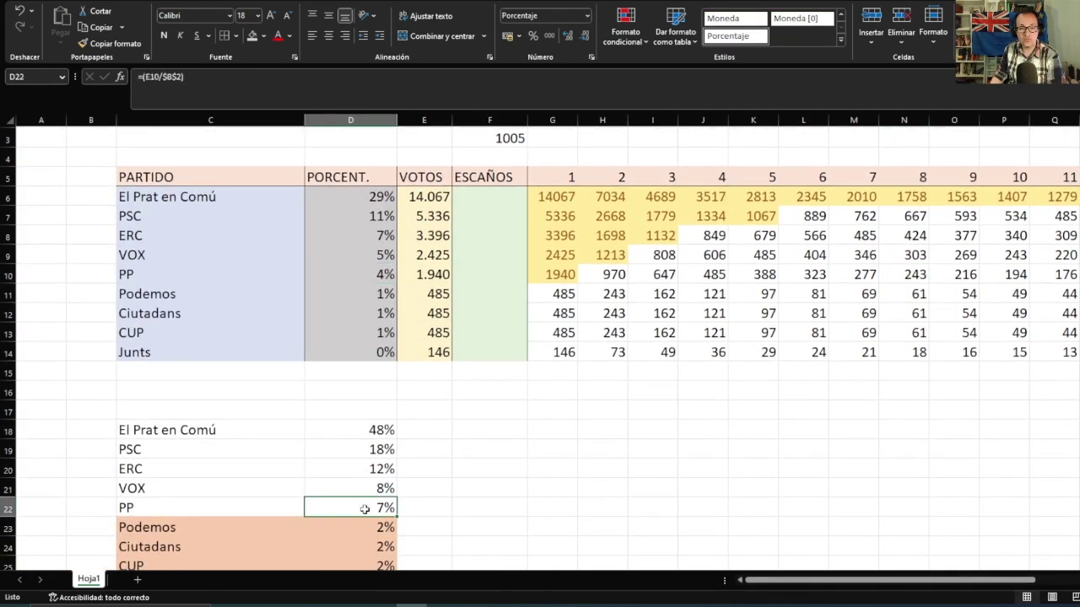
scroll(472, 459, "up", 2)
left_click(552, 316)
Review El Prat en Comú's highlighted quotients up to divisor 14 and enter 14 as its seats in F6
left_click_drag(852, 582, 888, 581)
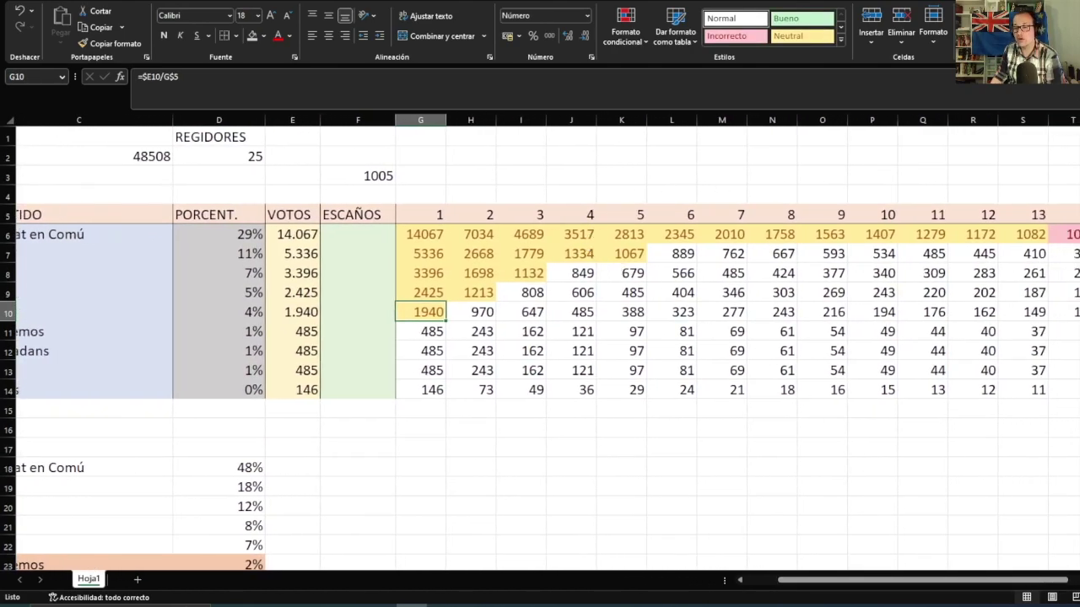
left_click(440, 235)
left_click_drag(440, 235, 1074, 225)
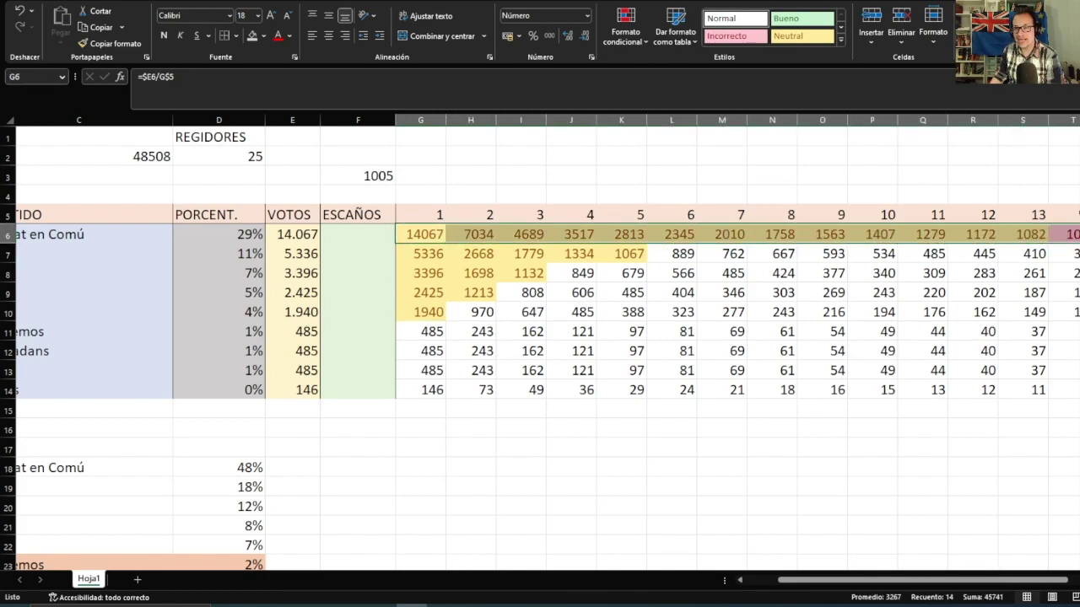
left_click(374, 240)
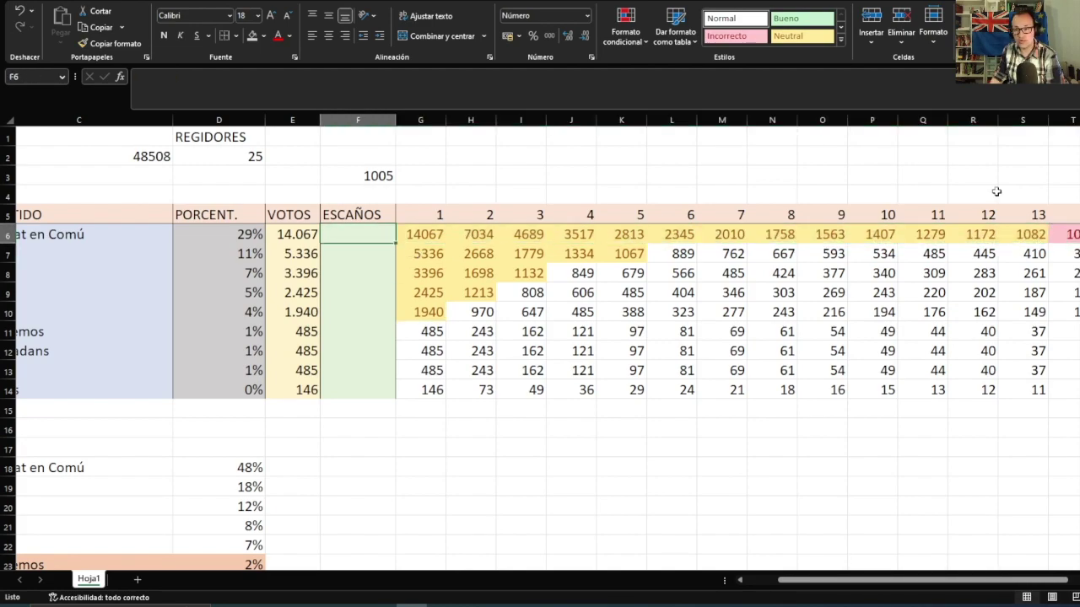
left_click(1063, 217)
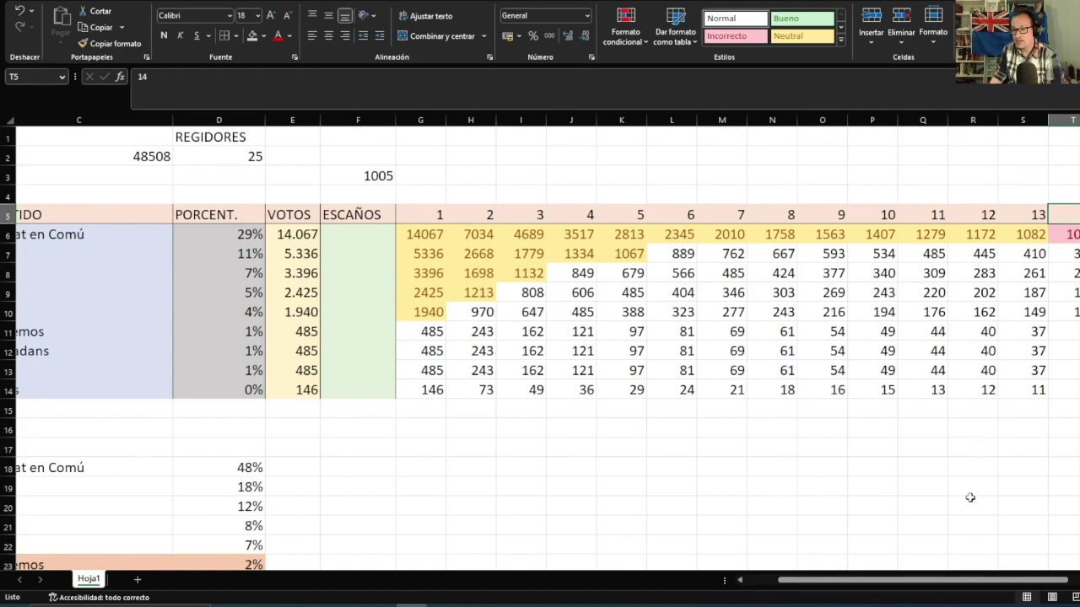
scroll(984, 588, "right", 3)
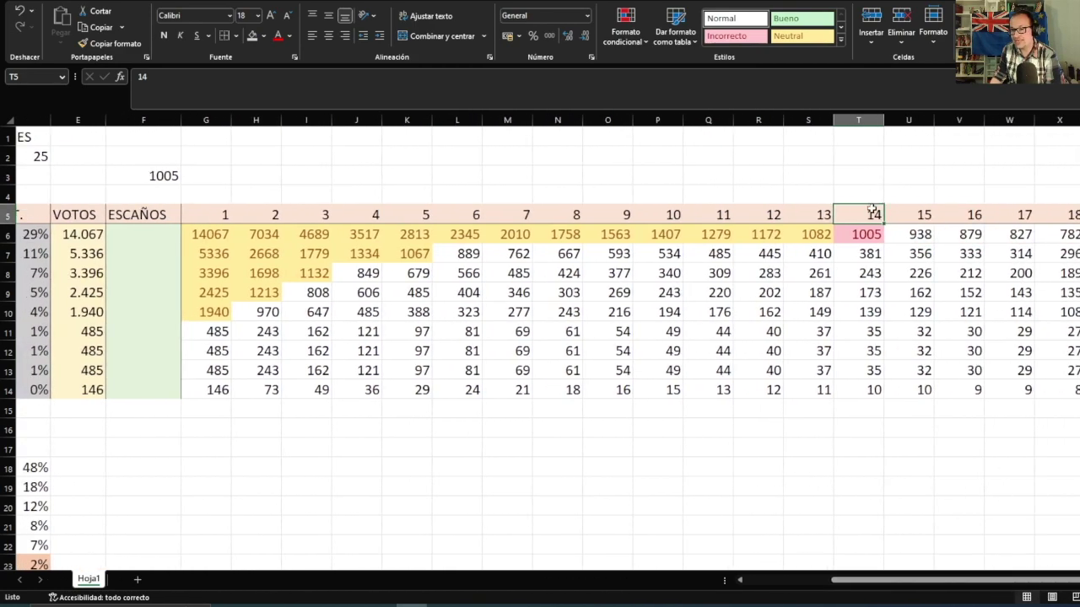
key("Down")
key("Up")
key("Down")
left_click(146, 236)
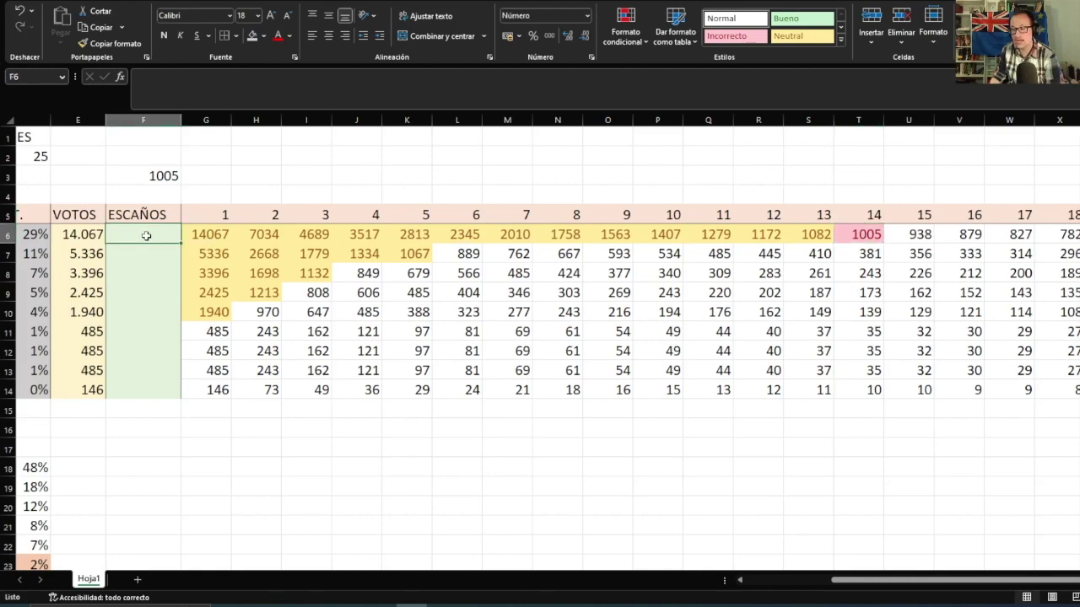
type("14")
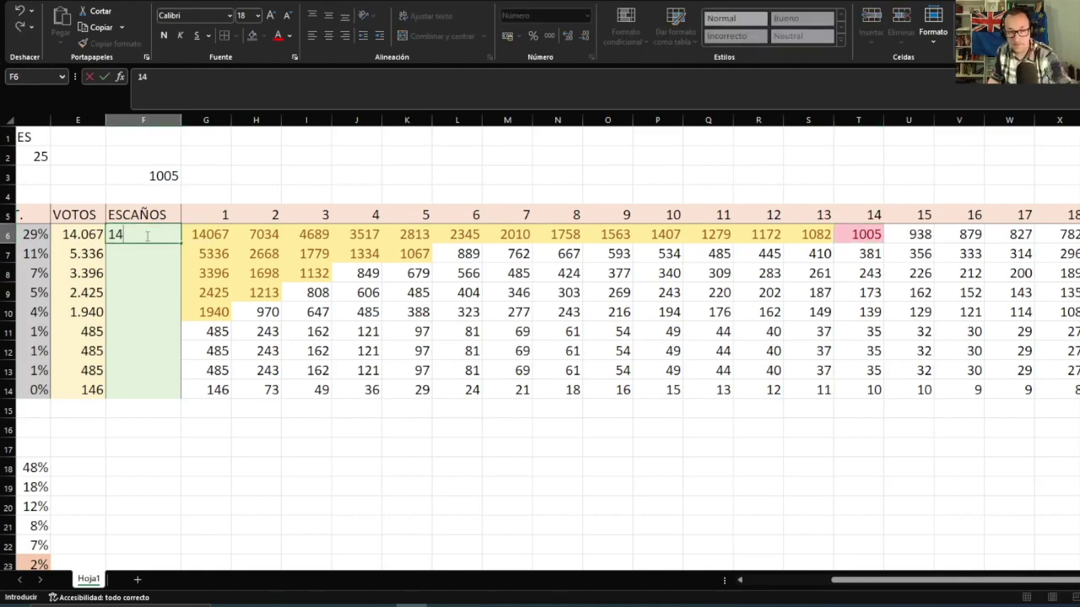
key("Return")
Check the divisor above PSC's last highlighted quotient and enter 5 as its seats in F7
left_click(414, 214)
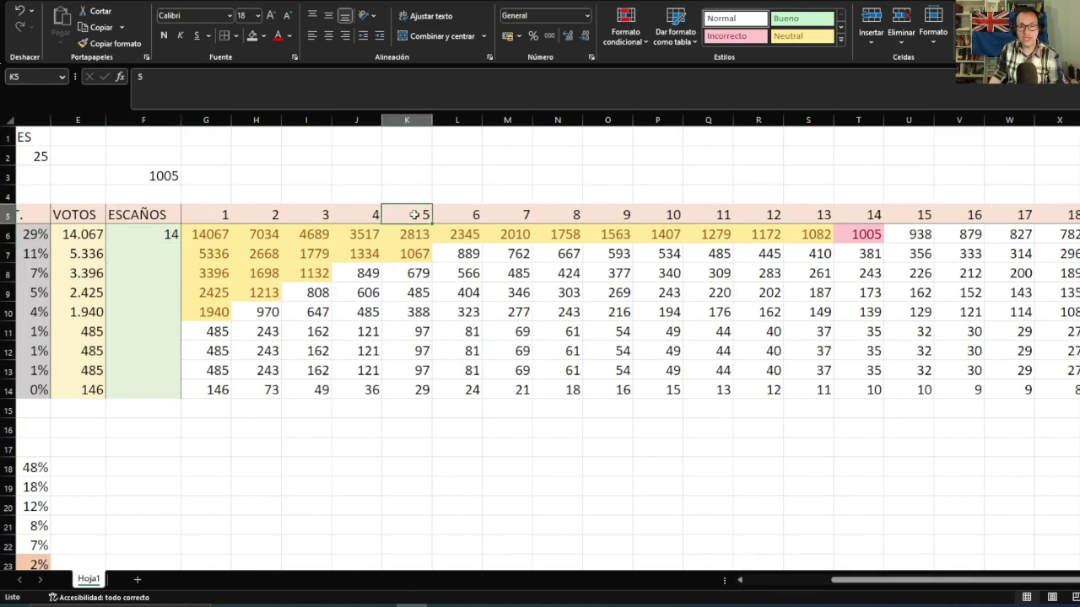
left_click_drag(414, 253, 422, 216)
left_click(157, 252)
type("5")
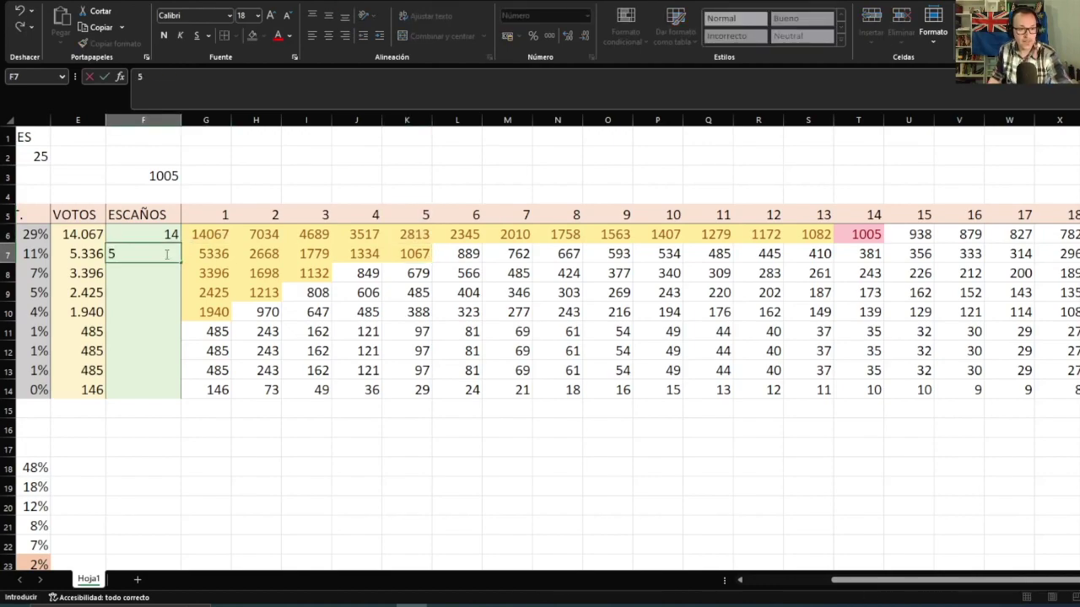
key("Return")
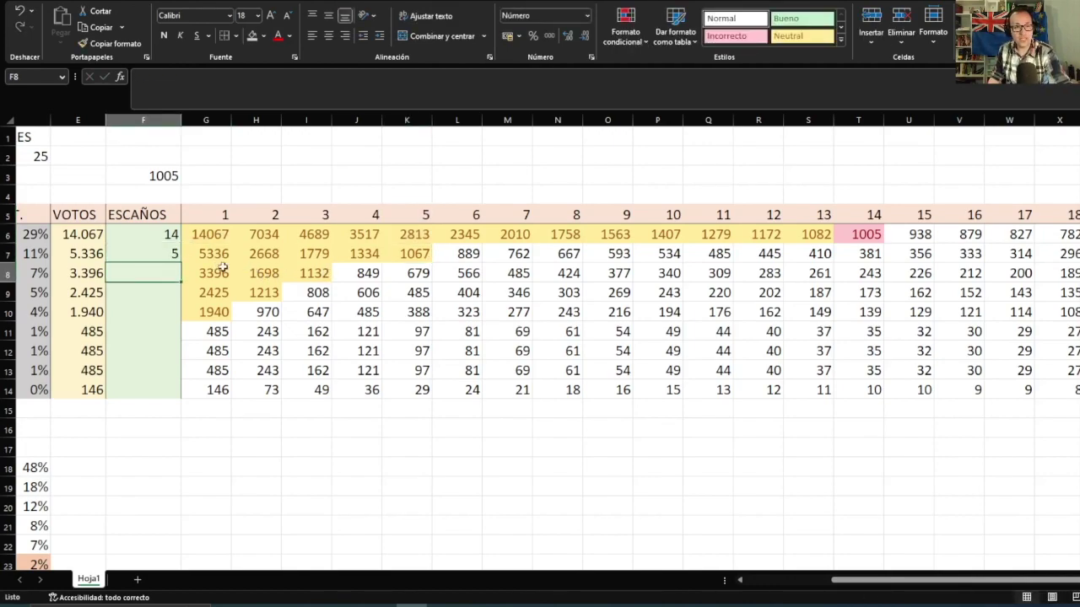
Enter the seats 3 for ERC, 2 for VOX and 1 for PP in F8:F10
type("3")
key("Return")
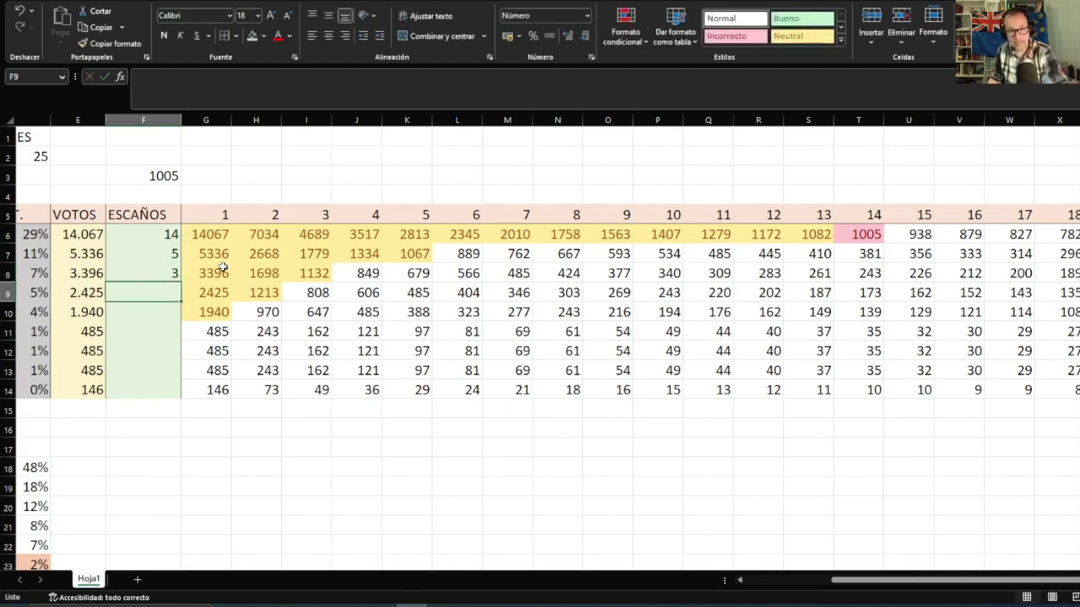
type("2")
key("Return")
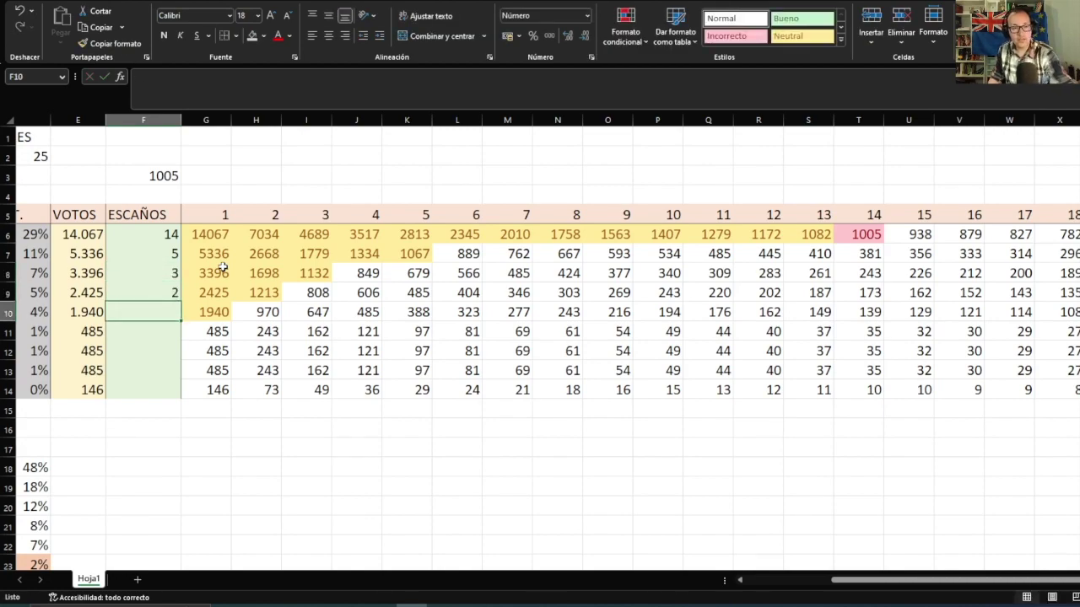
type("1")
key("Return")
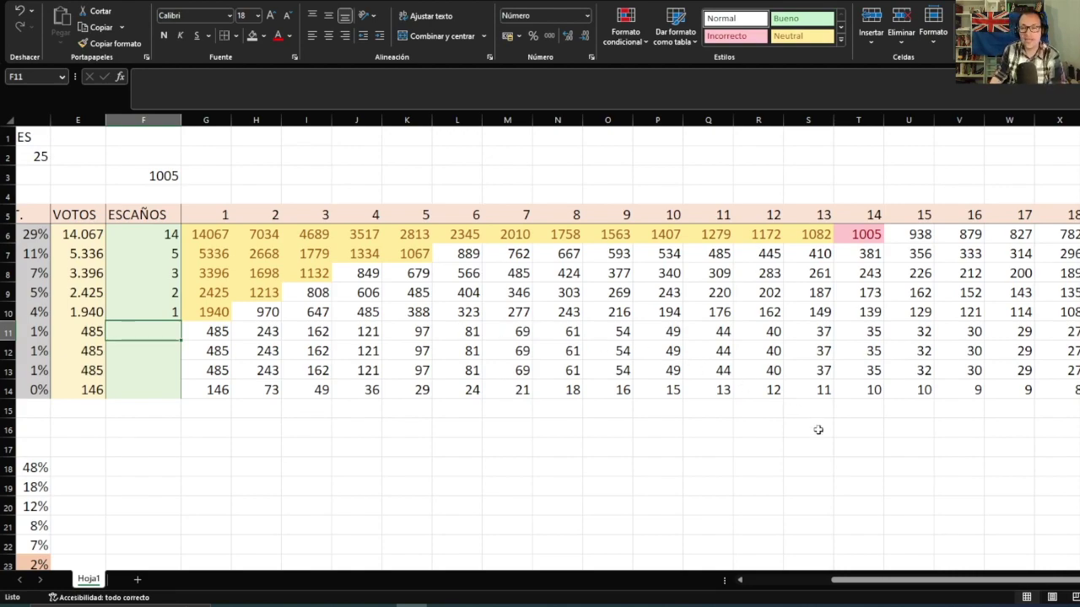
Check the red-highlighted quotient in T6 and the seats entered for VOX and PP
mouse_move(962, 591)
left_mouse_down()
mouse_move(896, 584)
mouse_move(968, 586)
left_mouse_up()
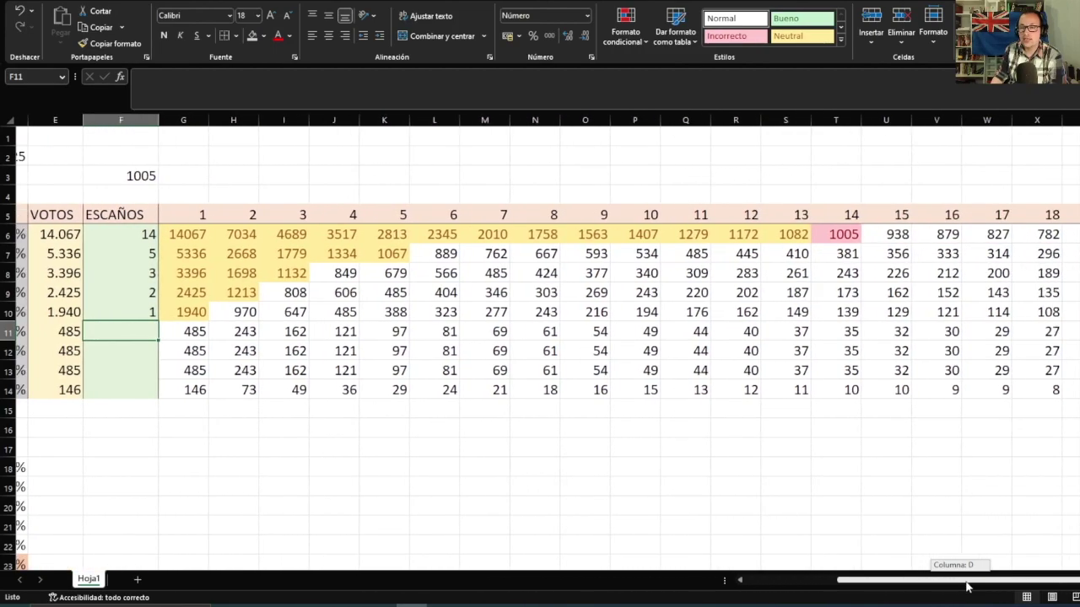
left_click(847, 237)
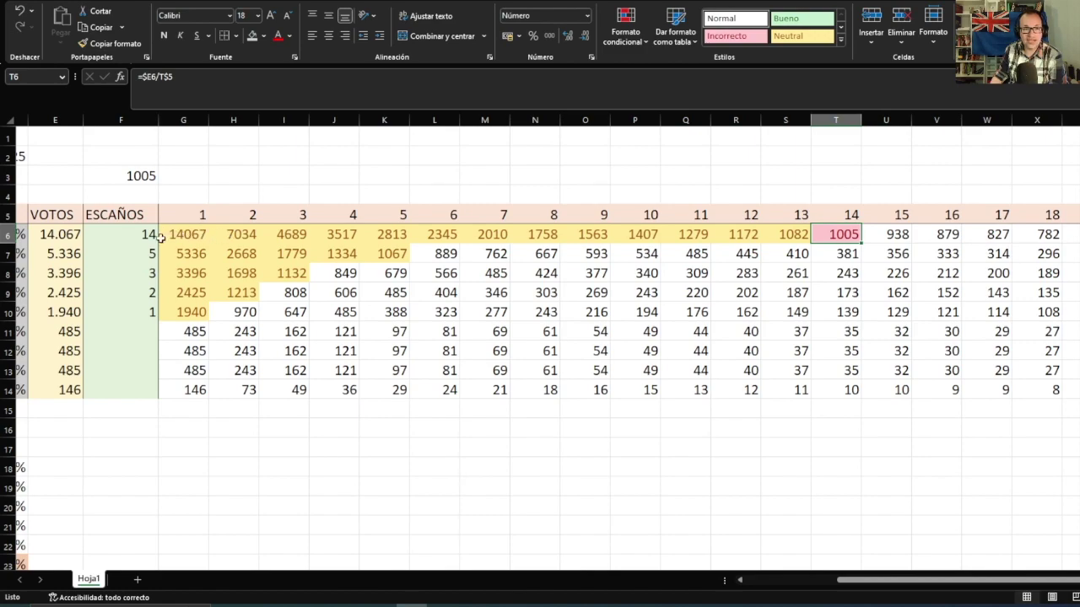
left_click(150, 296)
type("2")
key("Return")
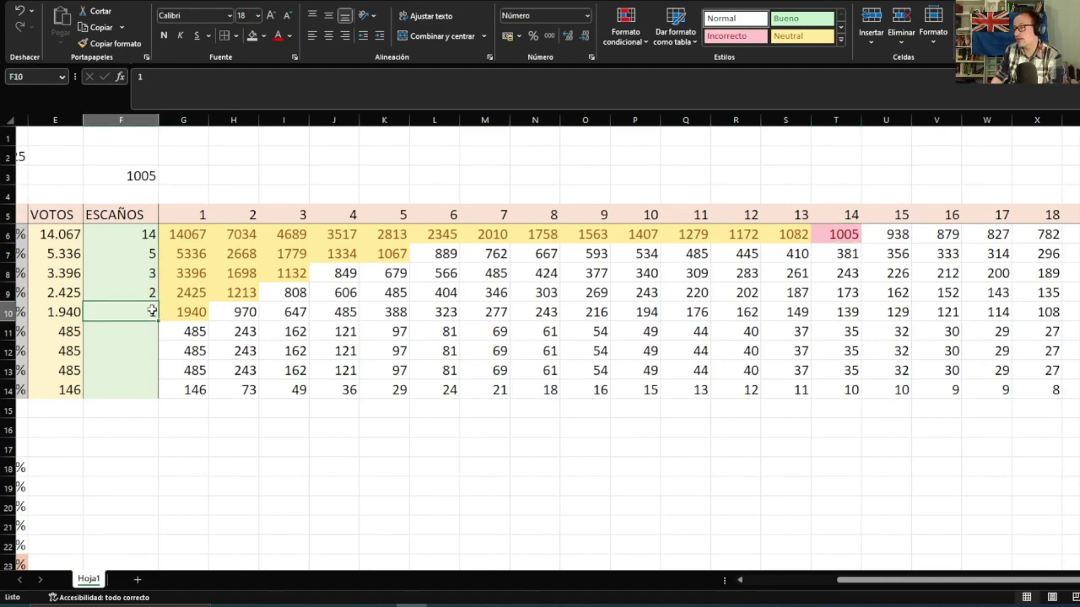
type("1")
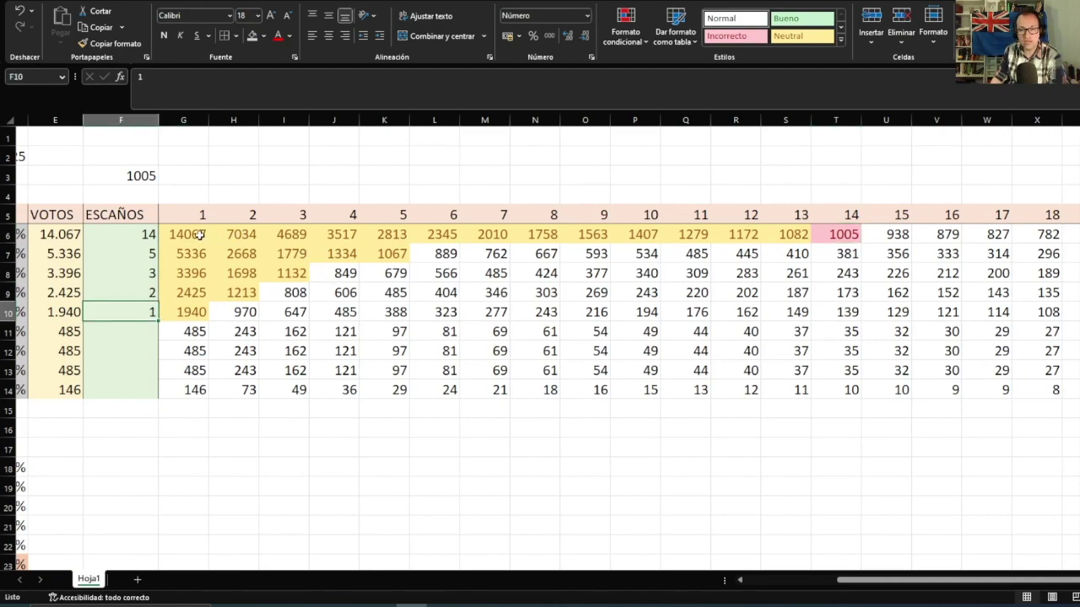
left_click_drag(201, 236, 211, 236)
Examine the first quotient beyond the highlighted ones in each party's row, down to Podemos
left_click(848, 237)
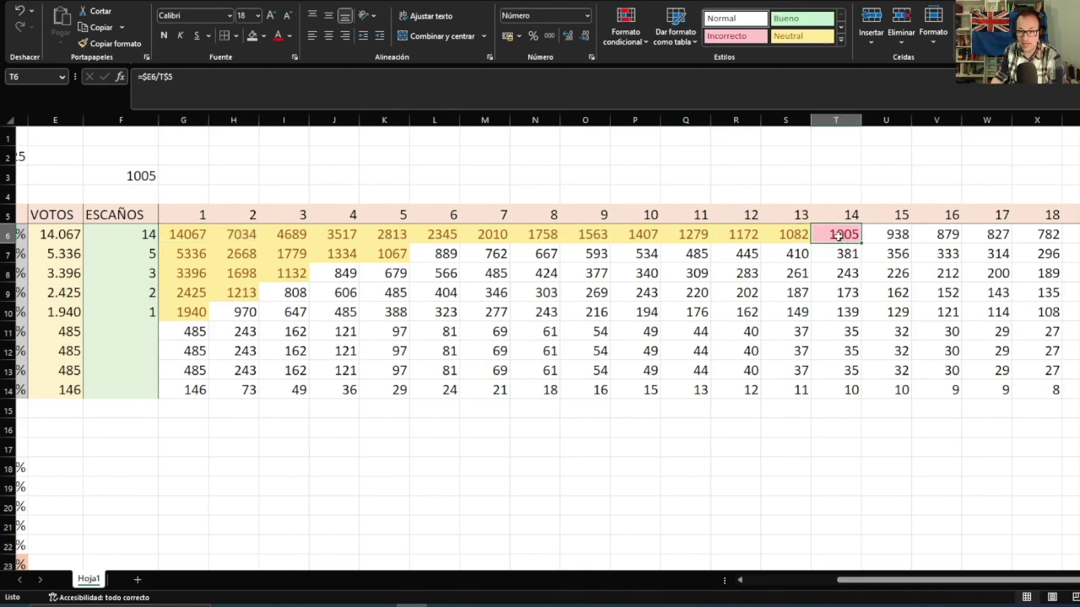
left_click_drag(884, 240, 882, 254)
left_click(635, 272)
left_click(438, 252)
left_click(407, 268)
left_click(367, 272)
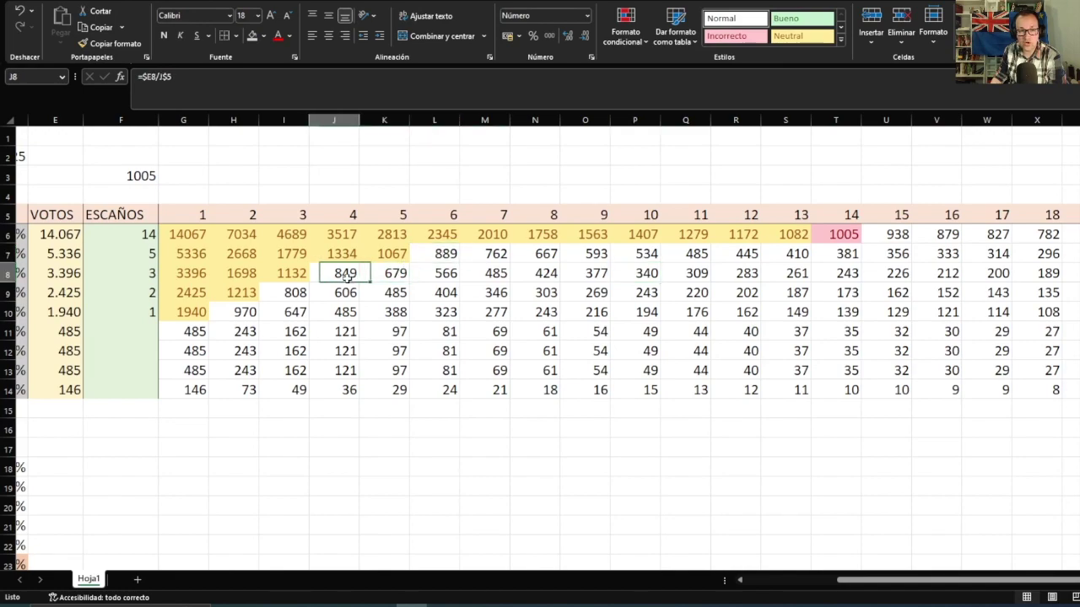
left_click(299, 292)
left_click(244, 313)
left_click(192, 330)
left_click(250, 314)
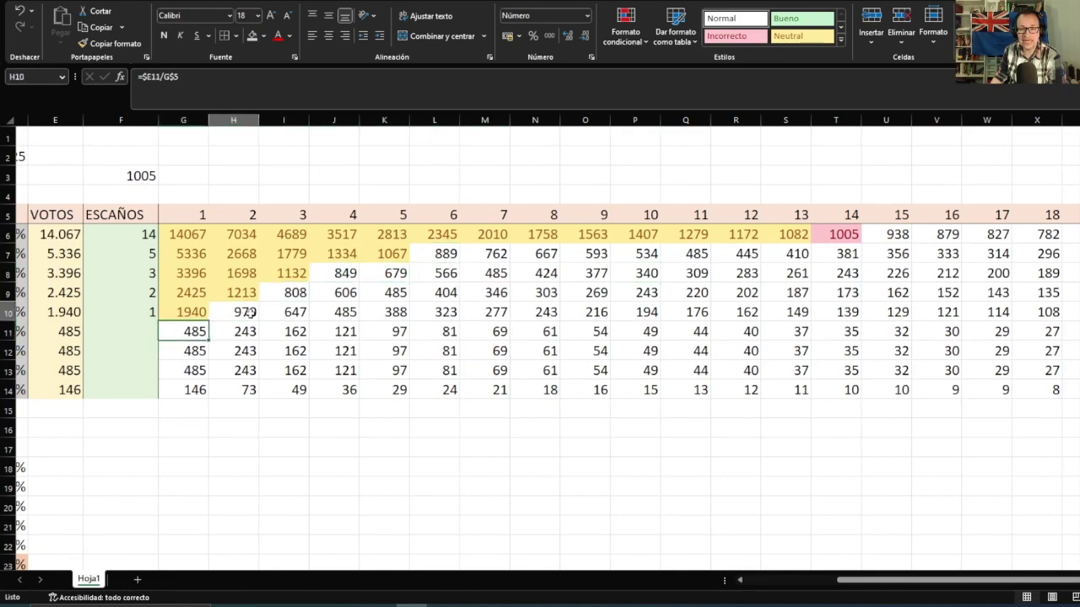
Compare El Prat en Comú's 14th and 15th quotients with the next non-winning quotients of PSC, ERC, VOX and PP
left_click(593, 270)
left_click(824, 239)
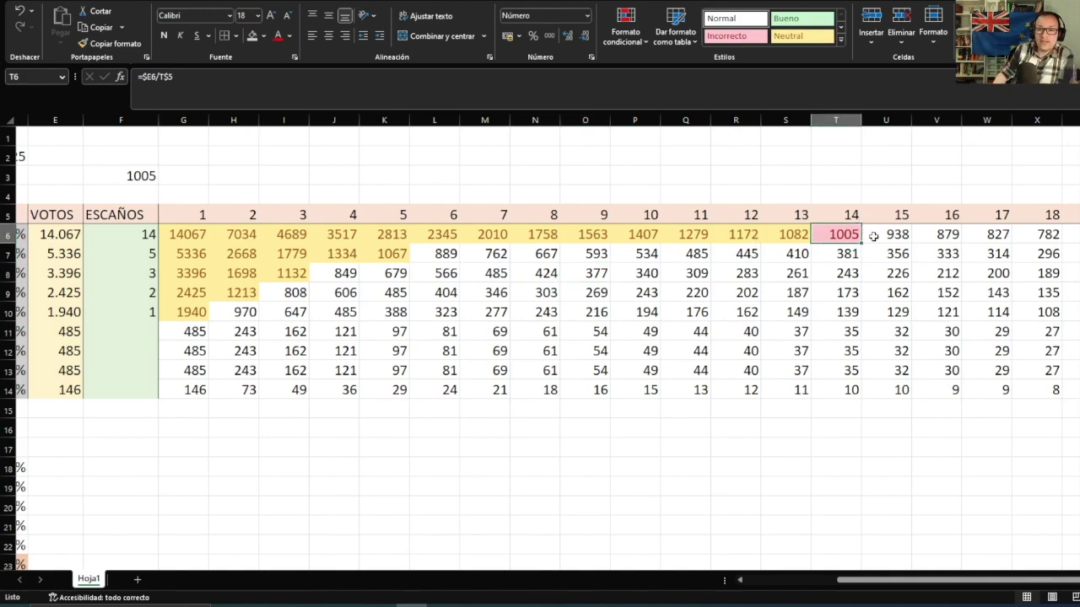
left_click(242, 312)
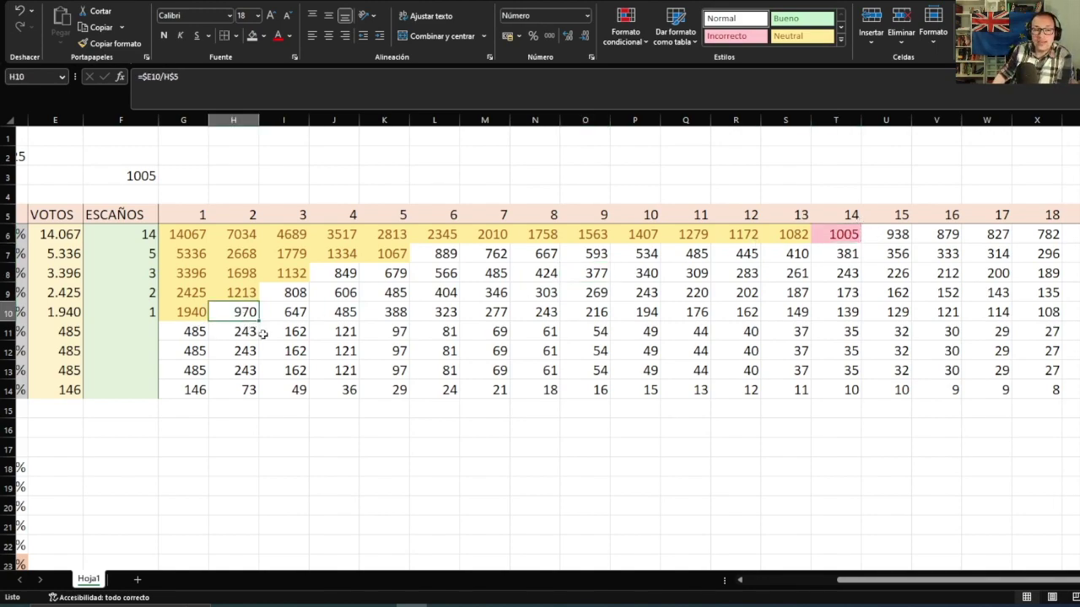
left_click(877, 238)
left_click(424, 260)
left_click(355, 279)
left_click(302, 292)
left_click(248, 312)
left_click_drag(962, 584, 896, 586)
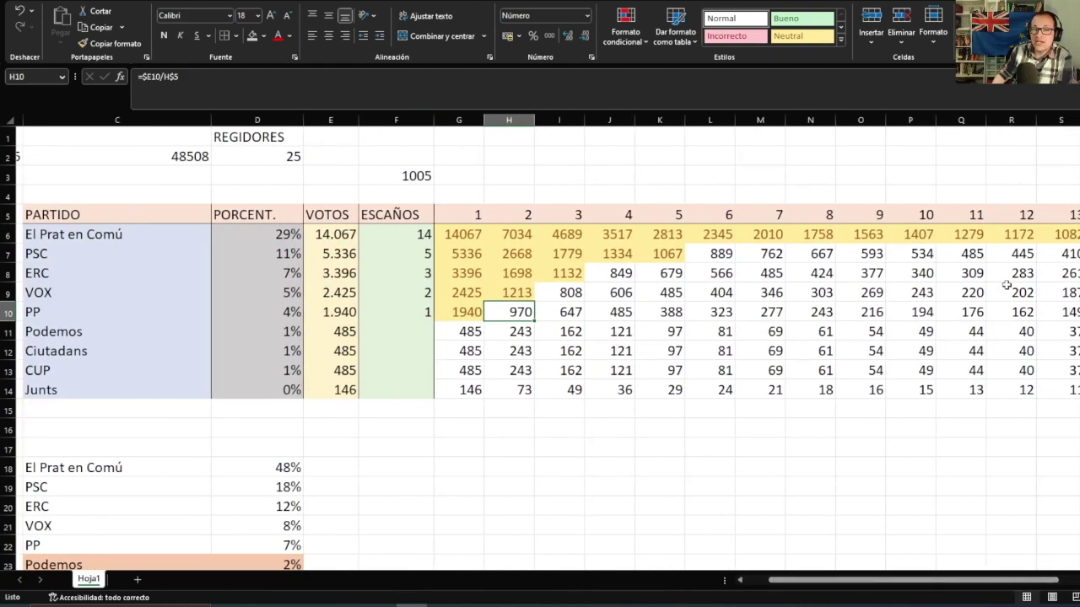
left_click(1078, 235)
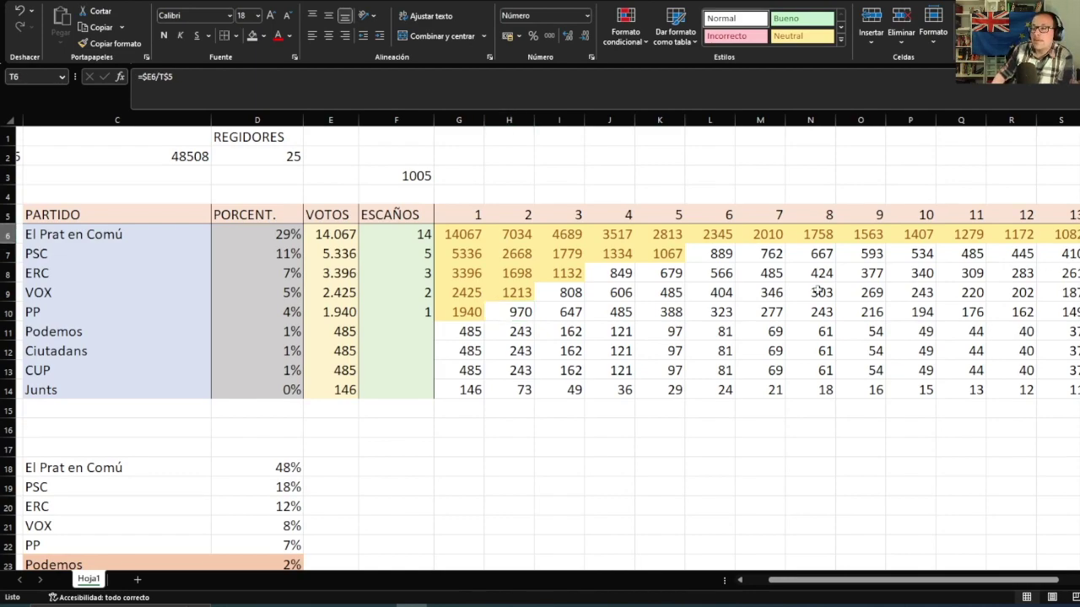
left_click(524, 312)
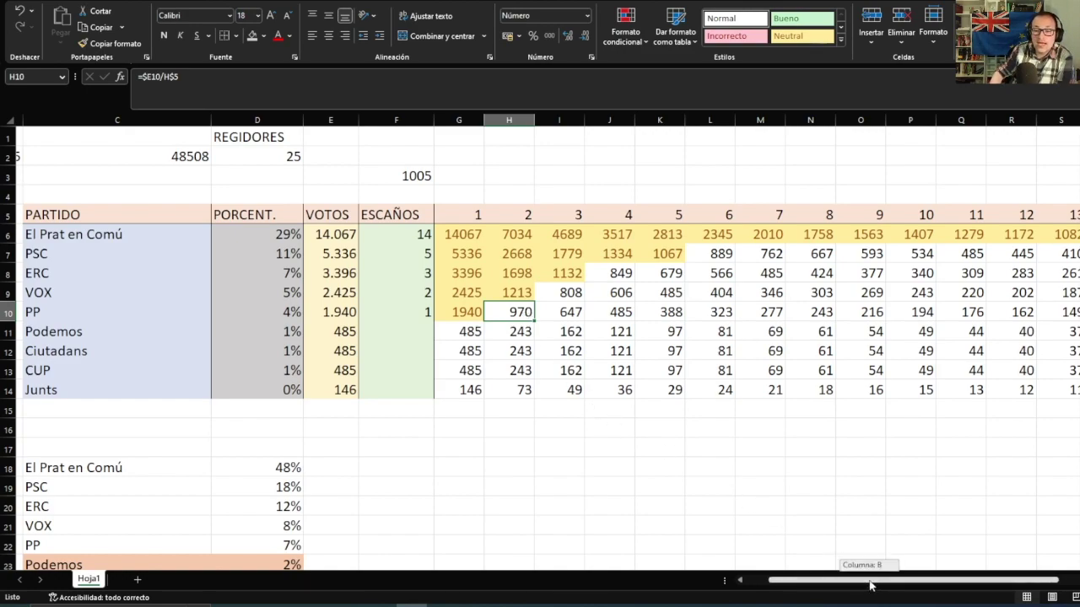
Compare El Prat en Comú's 13th and 14th quotients with PP's second quotient and PSC's fifth quotient
left_click_drag(873, 582, 886, 593)
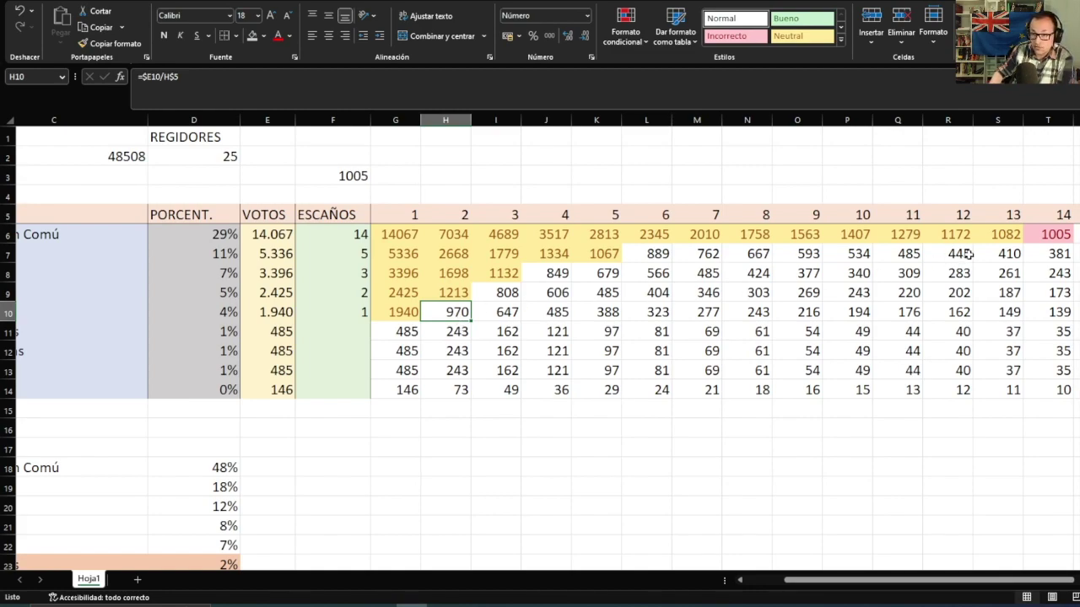
left_click(1046, 236)
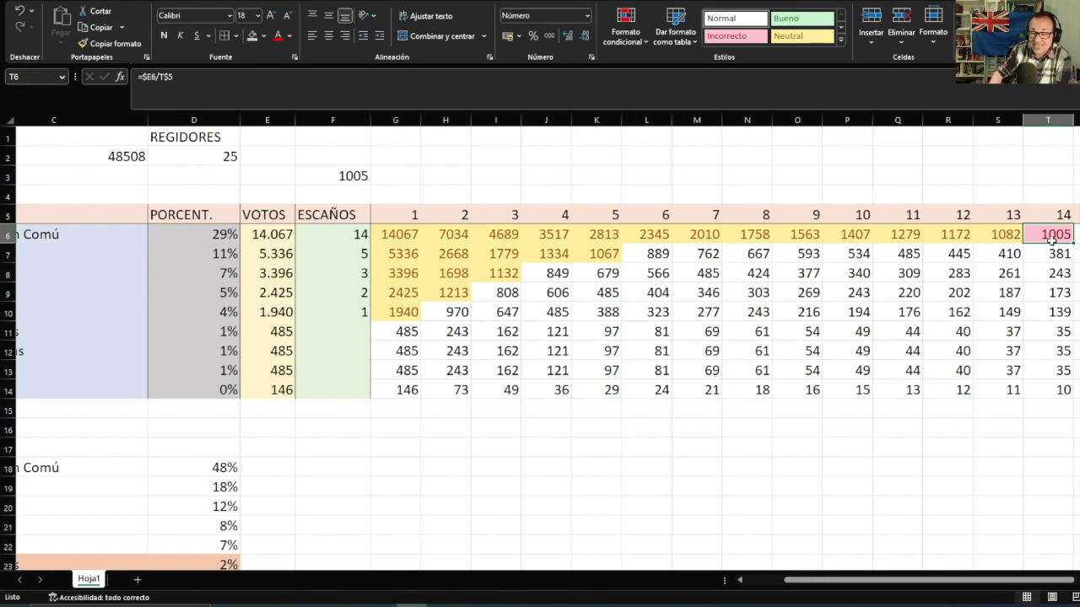
left_click(462, 311)
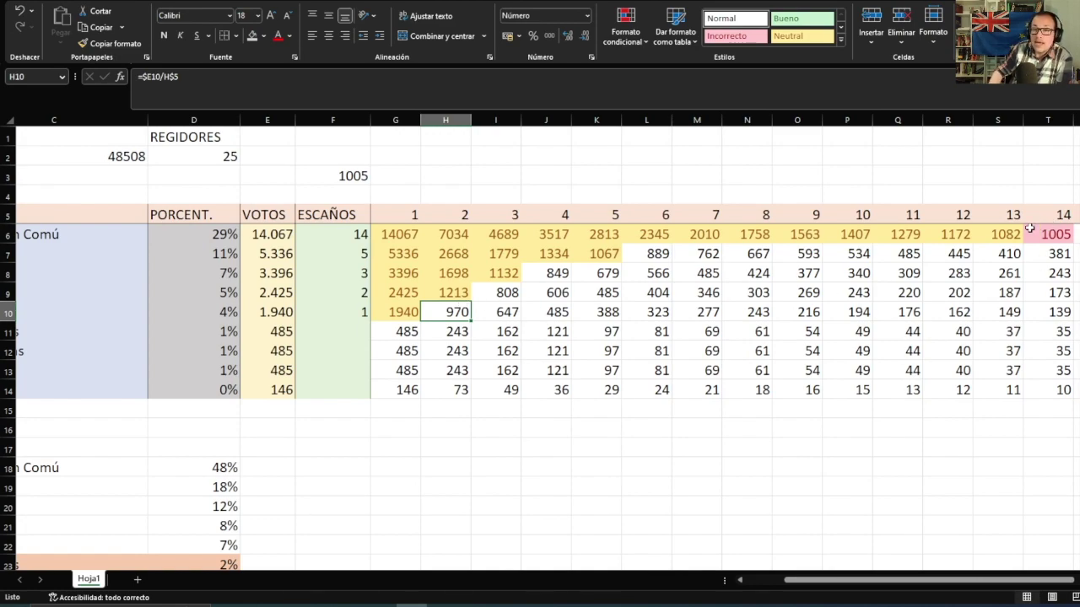
left_click(1012, 233)
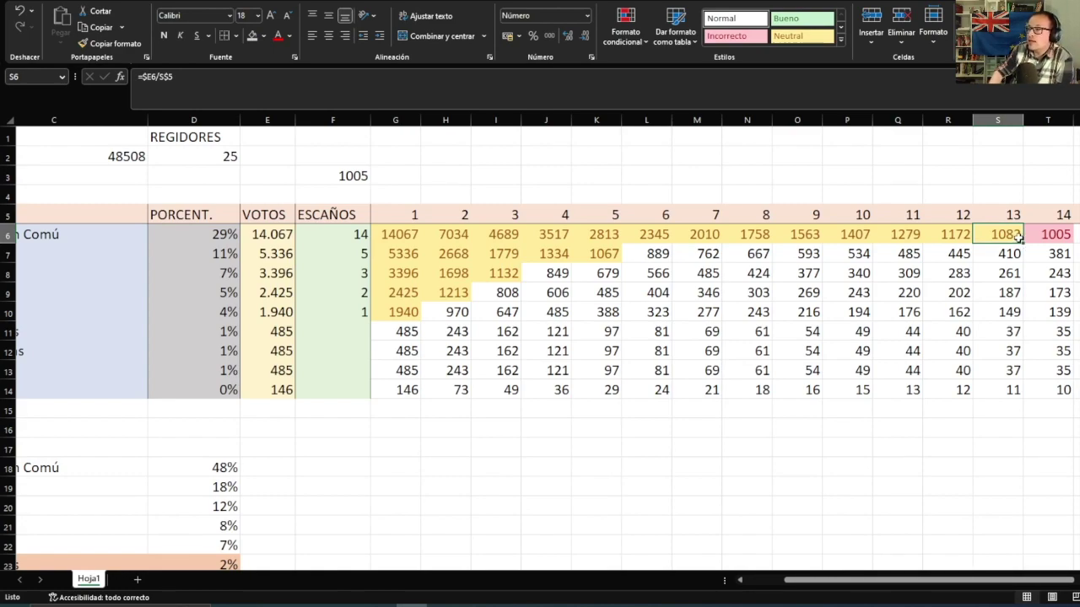
left_click(604, 255)
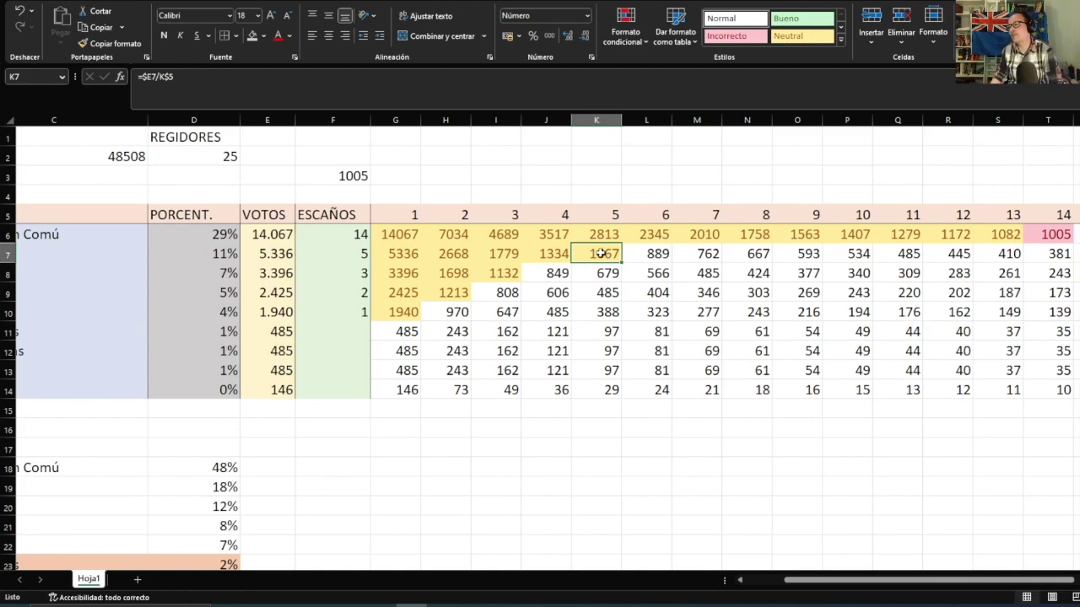
left_click_drag(849, 579, 818, 584)
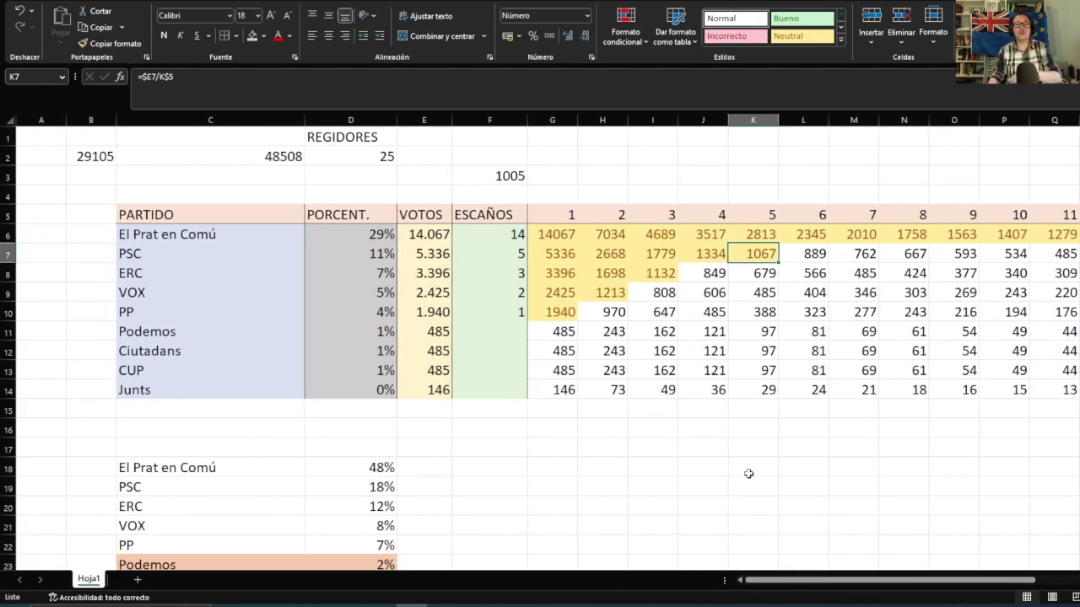